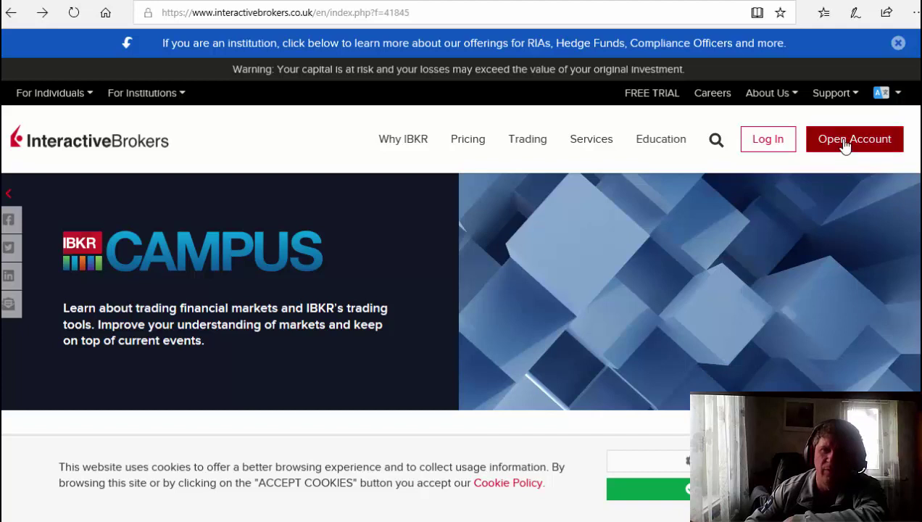
Reveal the Open Account dropdown menu in the top navigation.
mouse_move(840, 141)
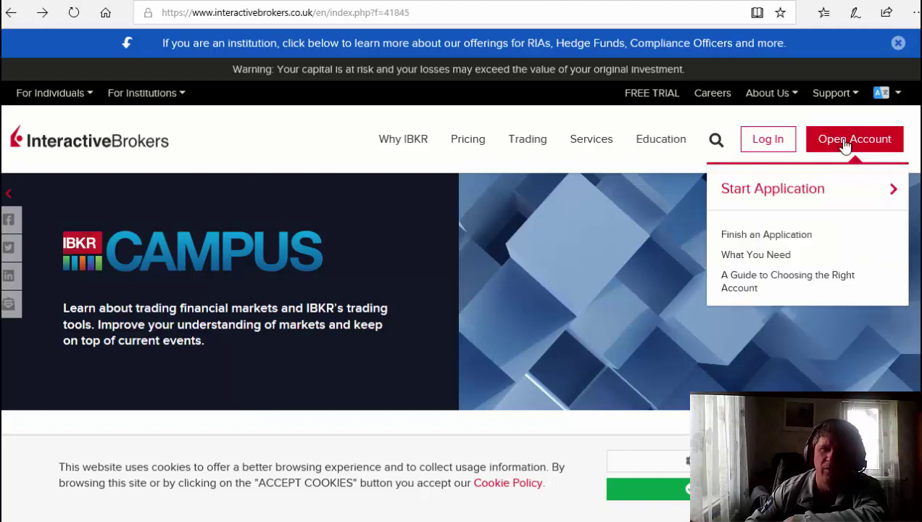
Start a new account application from the Open Account menu.
click(813, 196)
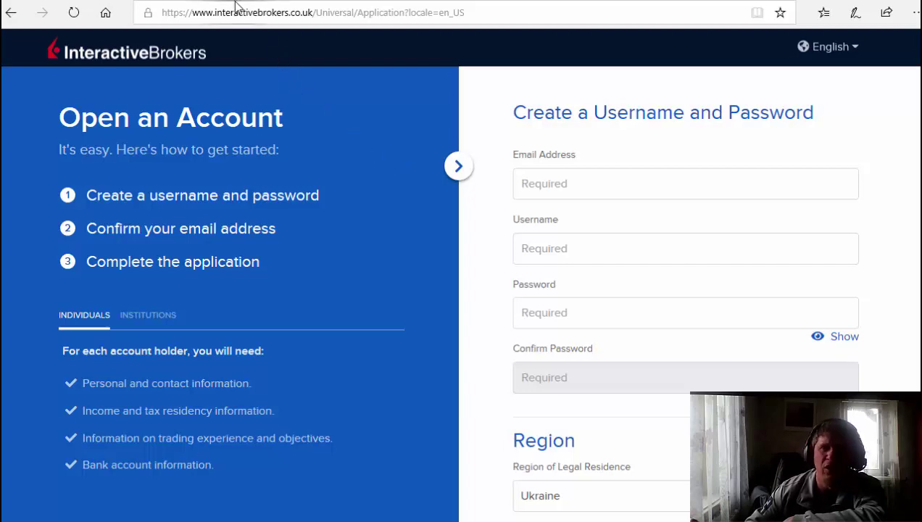
Generate a fresh temporary mailbox address on dropmail.me and copy it.
key(ctrl+Tab)
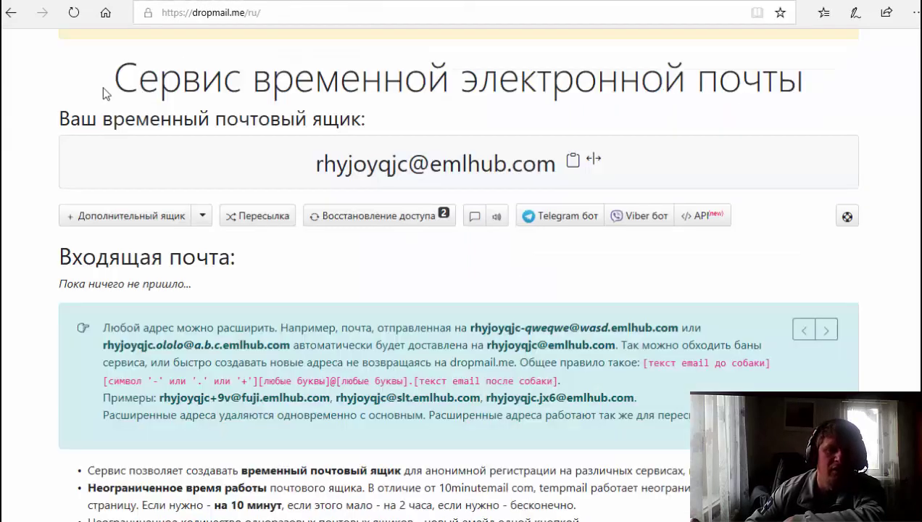
click(74, 12)
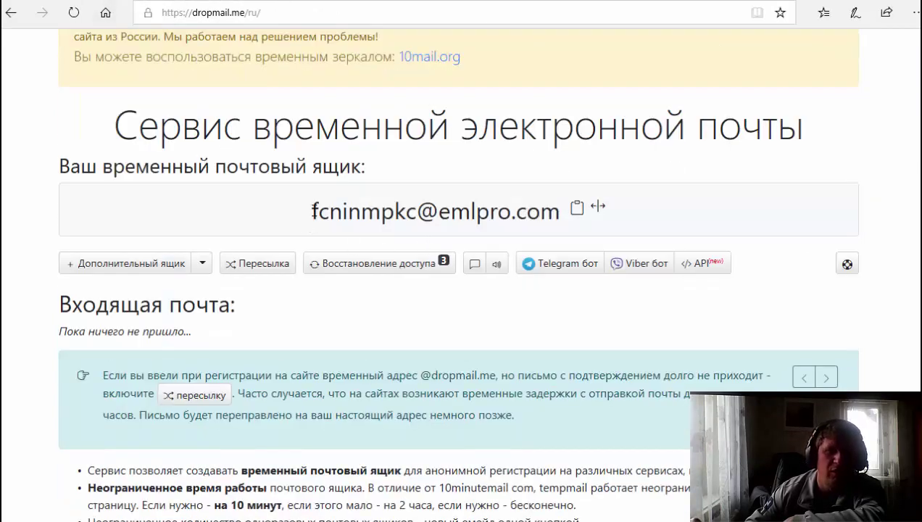
drag(312, 208, 541, 214)
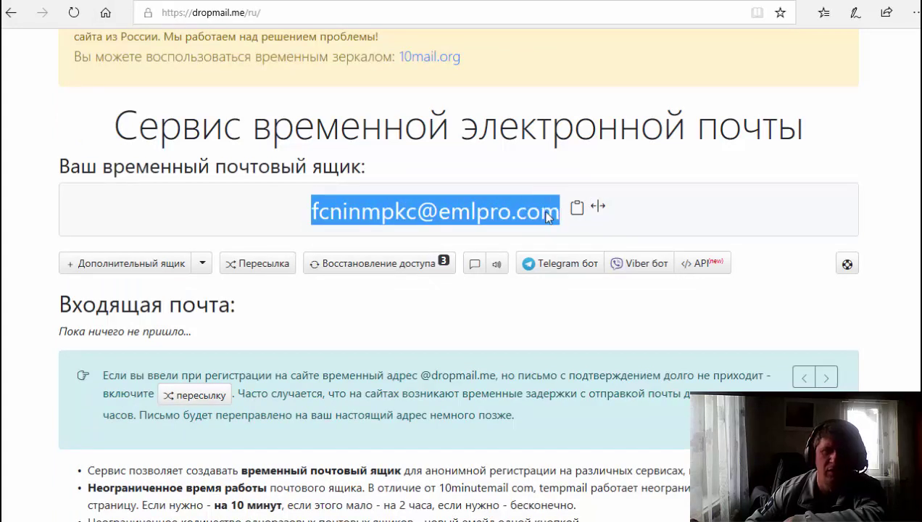
right_click(539, 216)
click(592, 304)
Fill the sign-up form with the copied temporary email, a username and the password twice.
key(ctrl+Tab)
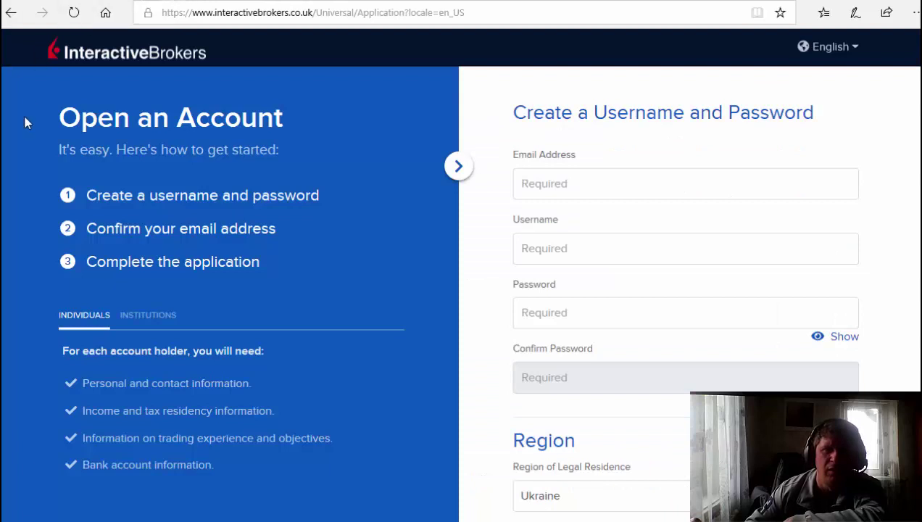
click(557, 192)
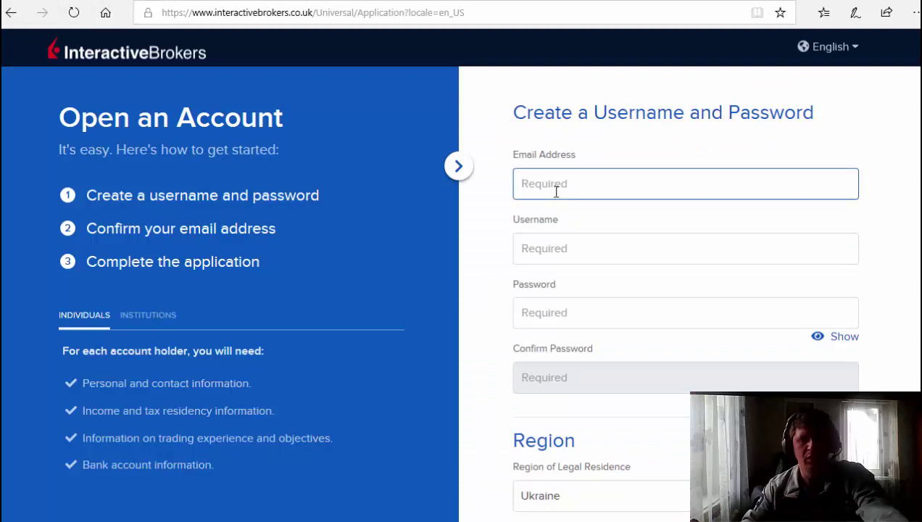
key(ctrl+v)
click(567, 249)
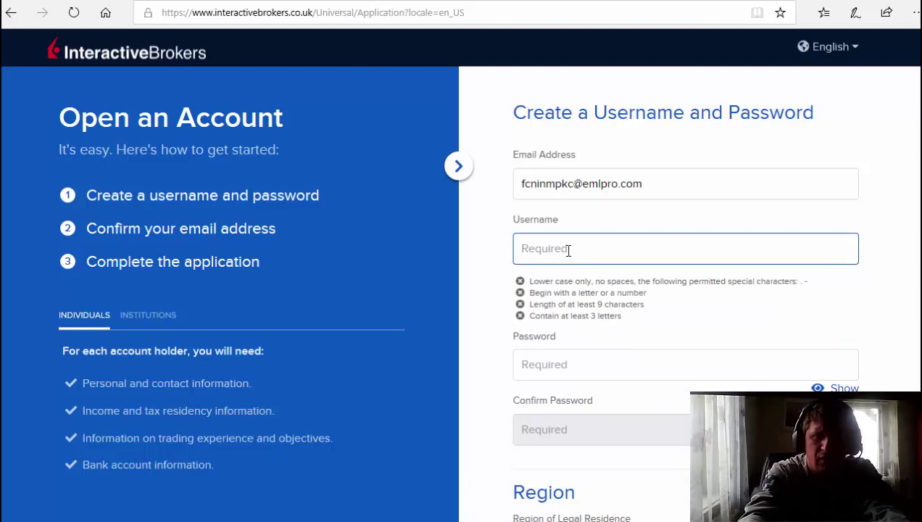
text(for)
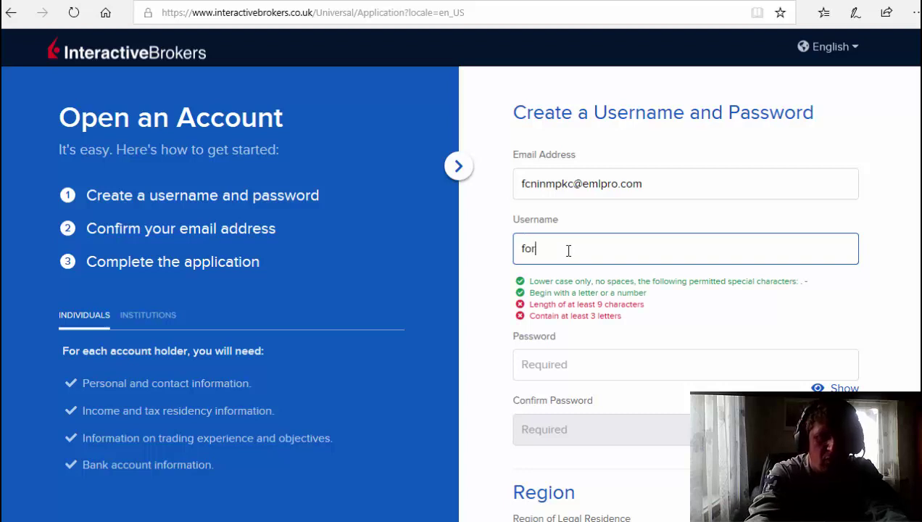
text(ex)
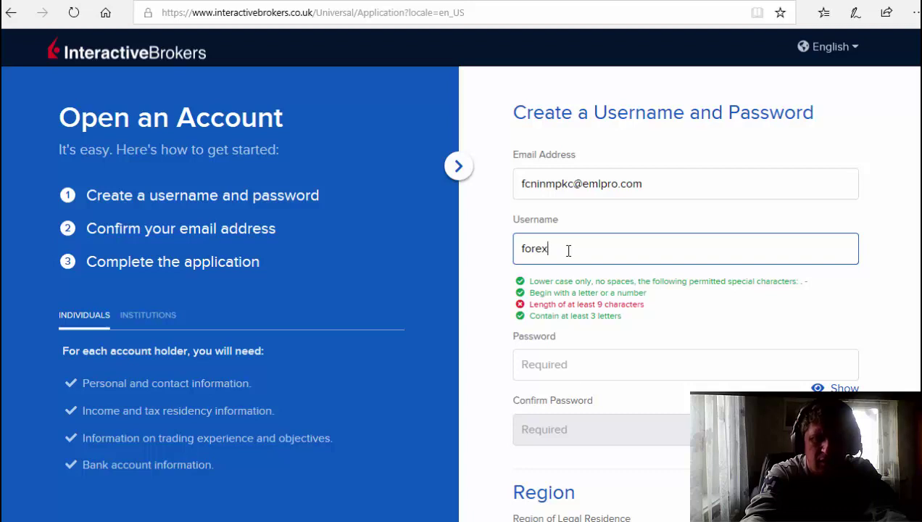
text(man)
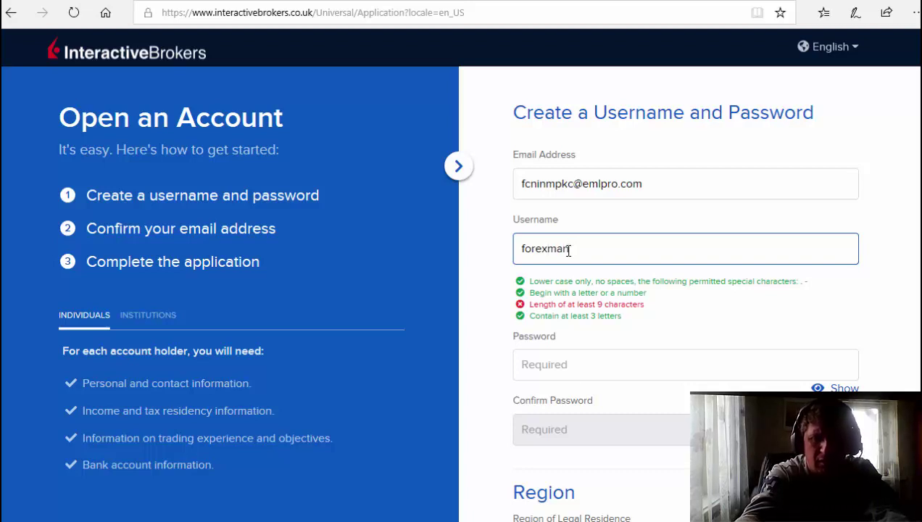
text(1)
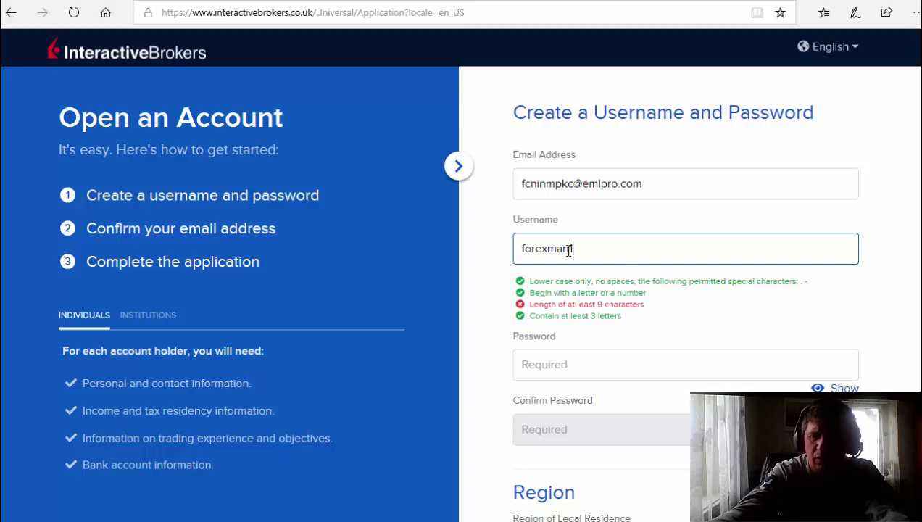
text(123)
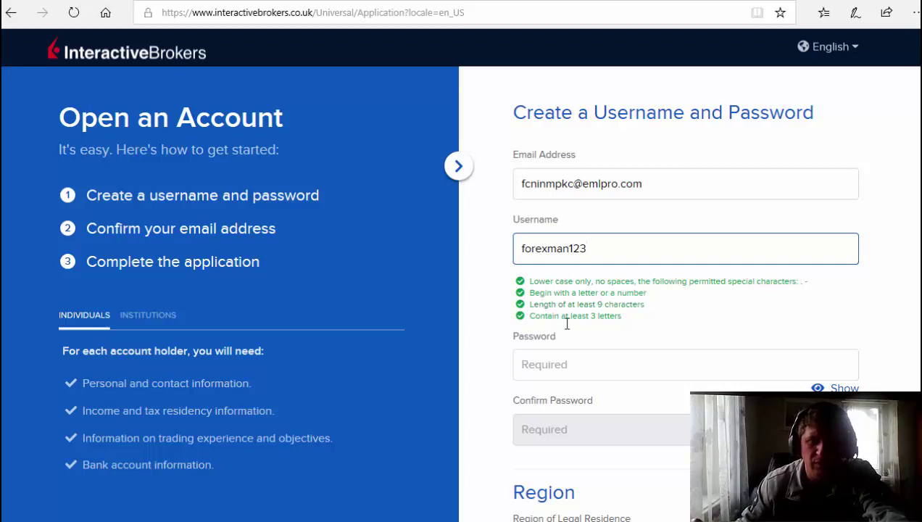
click(551, 362)
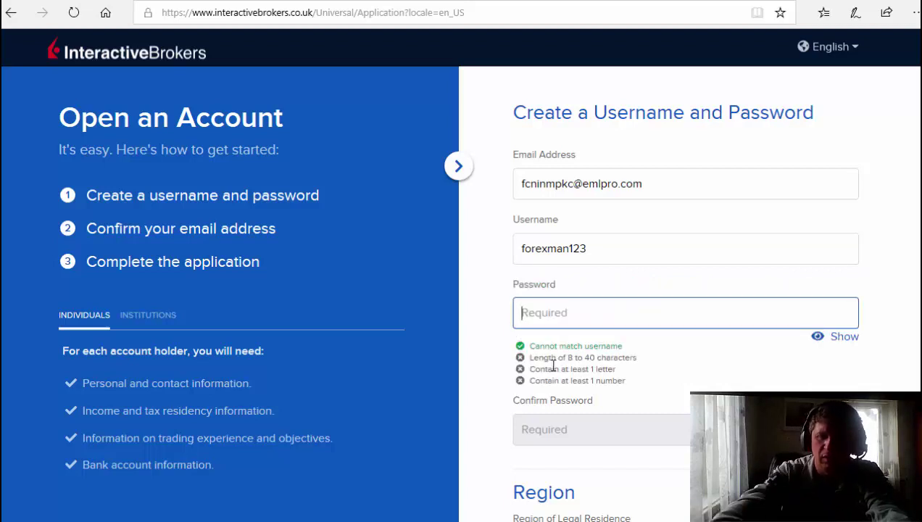
text(1234567)
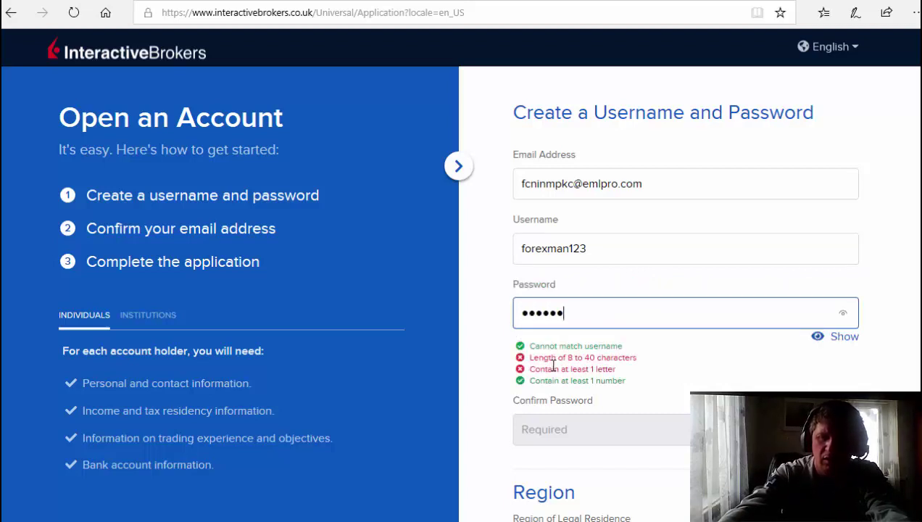
text(8a)
click(545, 439)
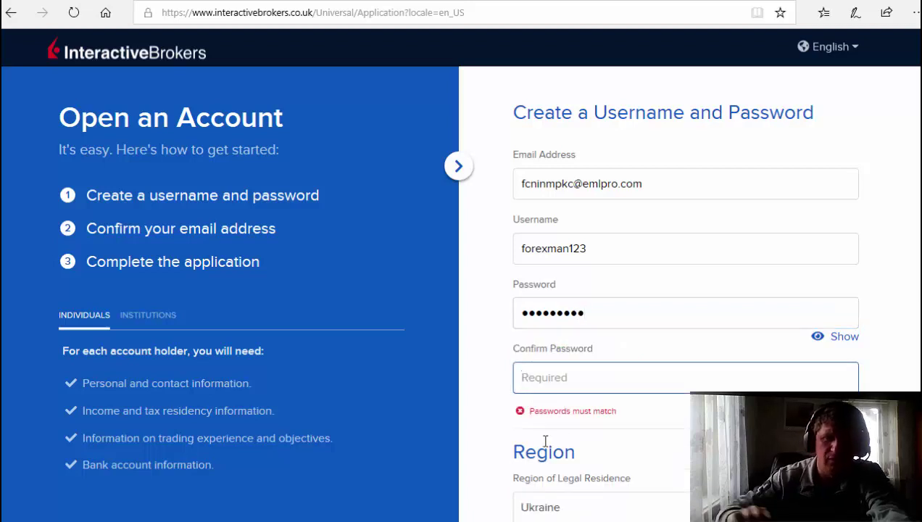
text(12345678)
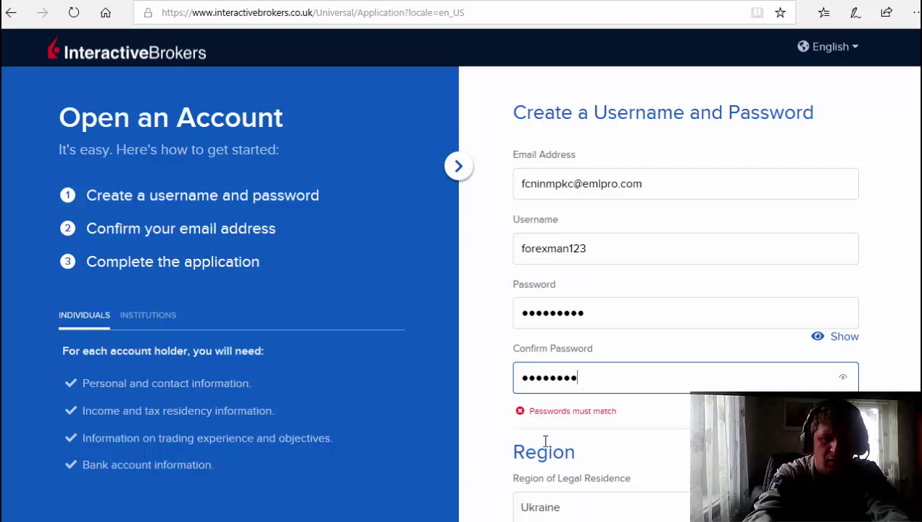
text(9)
scroll(536, 428, down, 2)
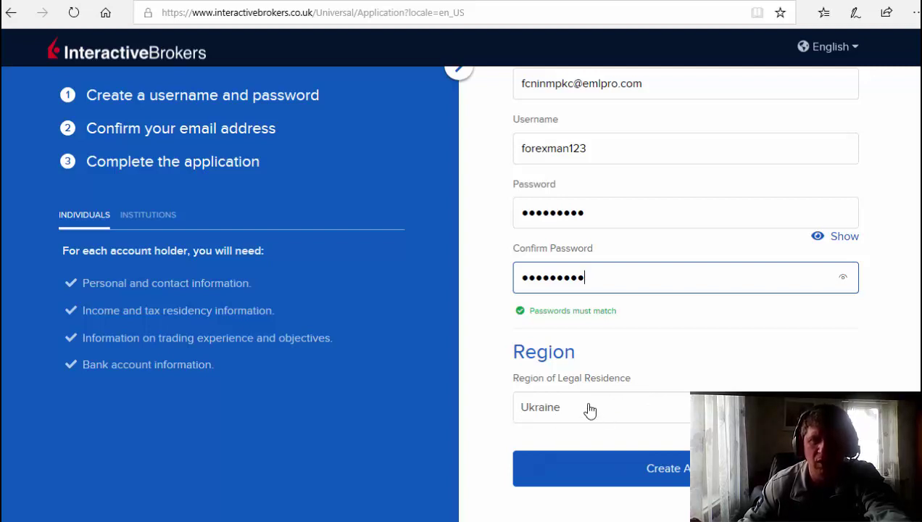
Create the account, then scroll the dropmail inbox to the Account Verification email.
click(650, 468)
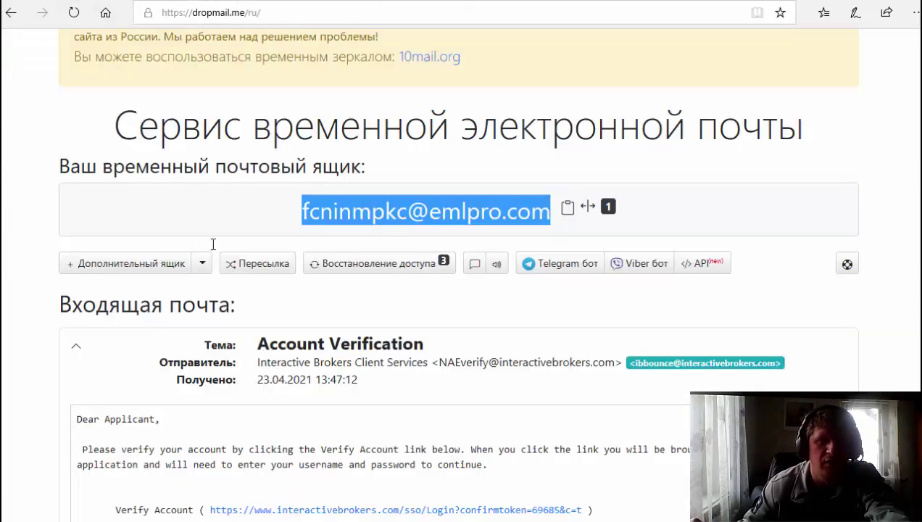
scroll(319, 239, down, 2)
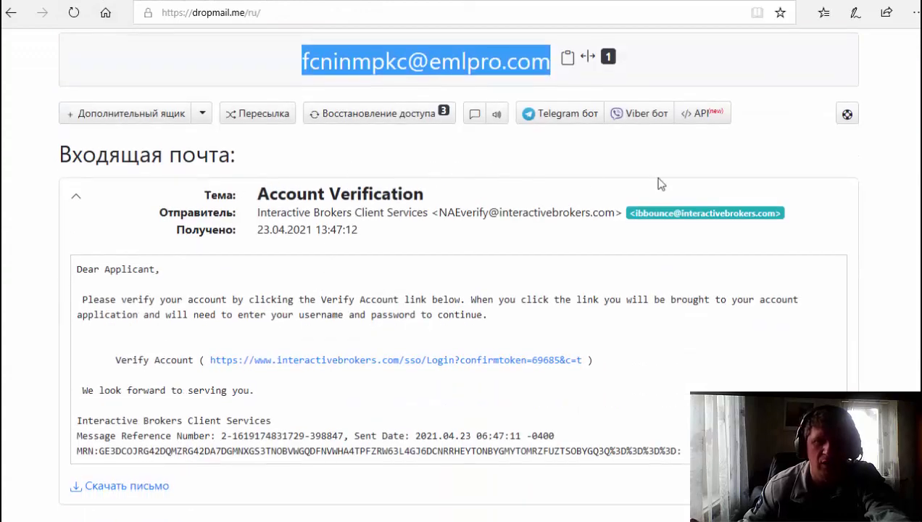
scroll(408, 244, down, 2)
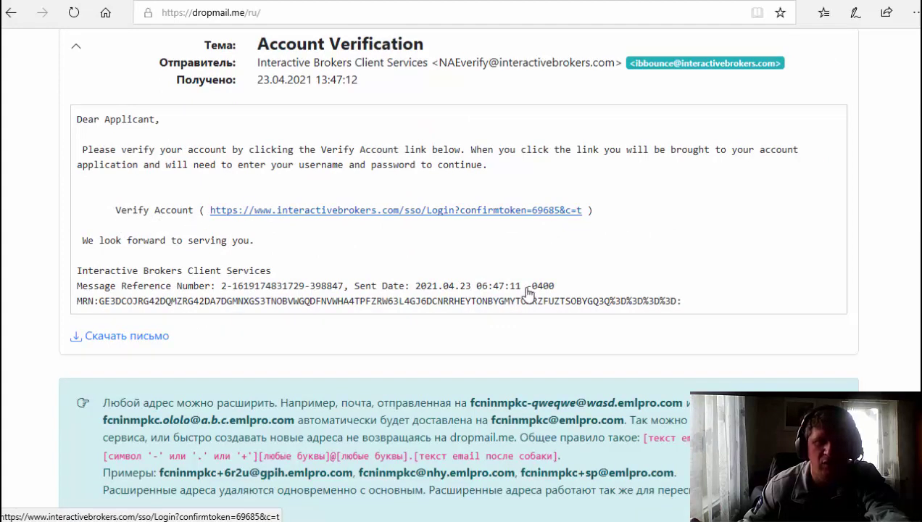
Open the verification link and enter the username and account password to resume.
click(392, 274)
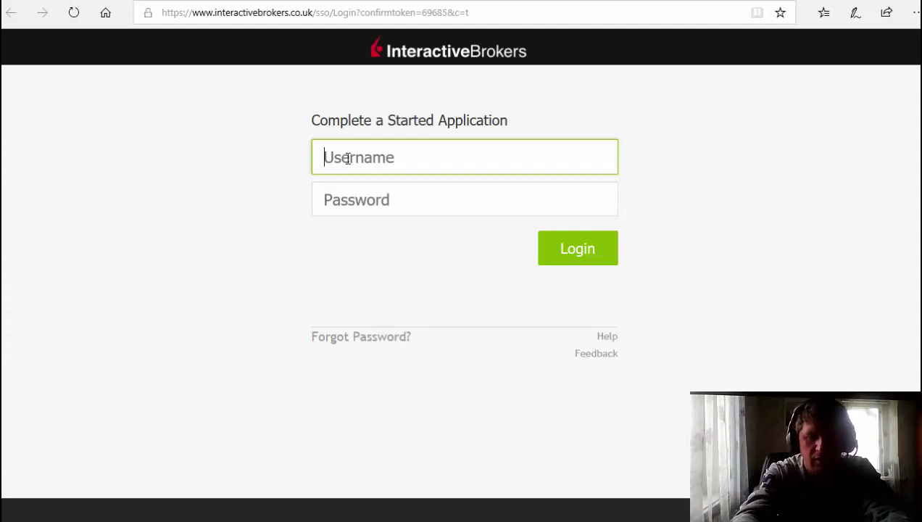
text(foex)
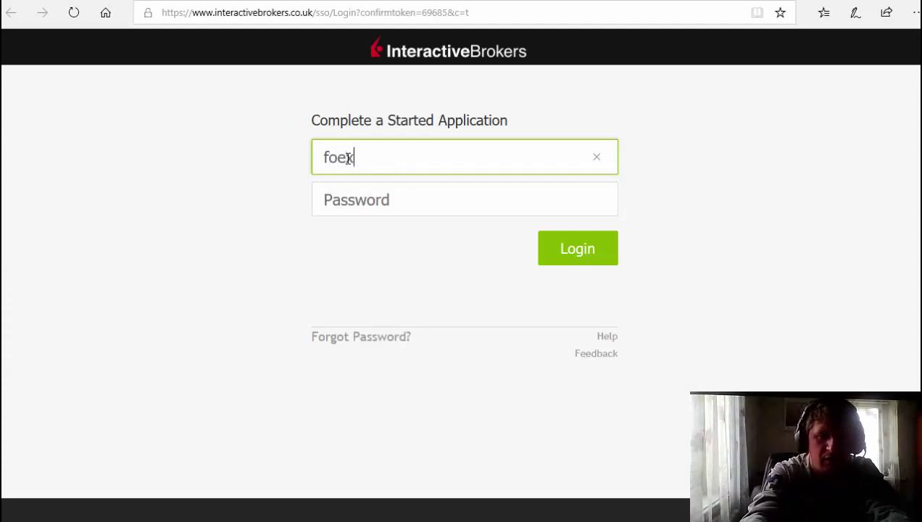
key(BackSpace)
key(BackSpace)
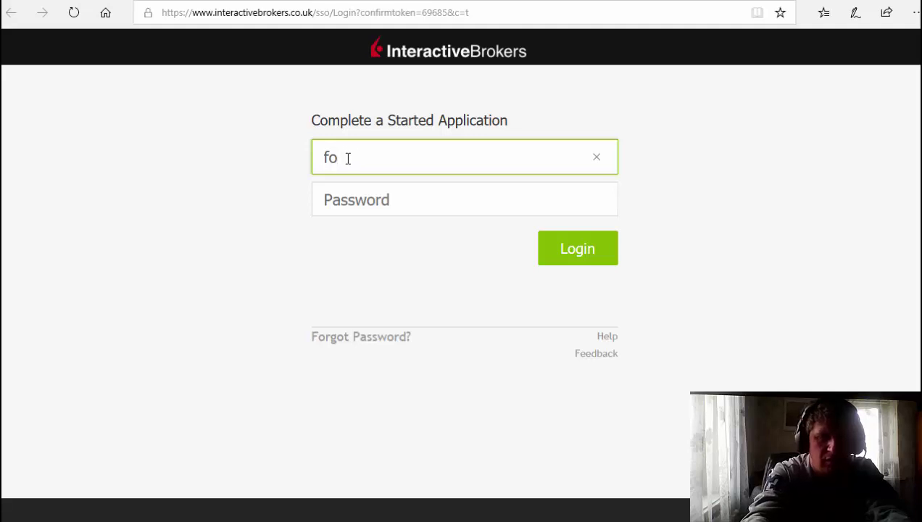
text(rex)
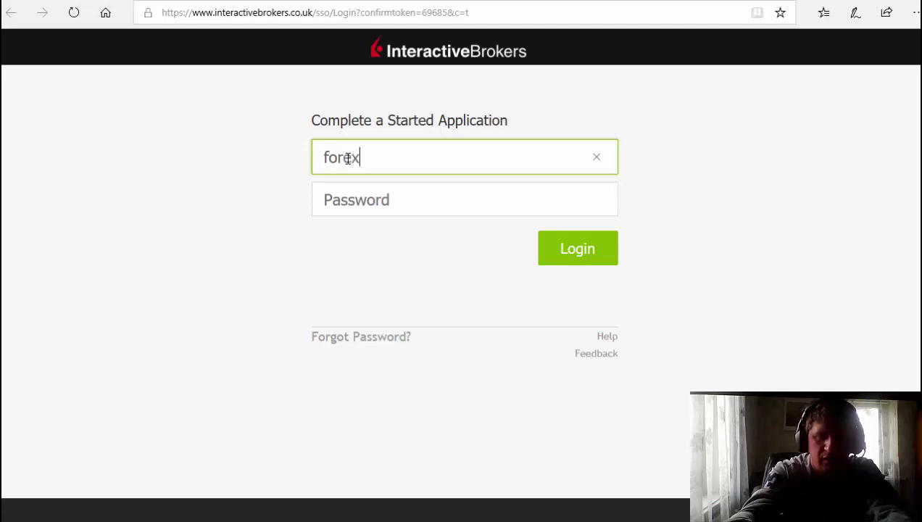
text(man)
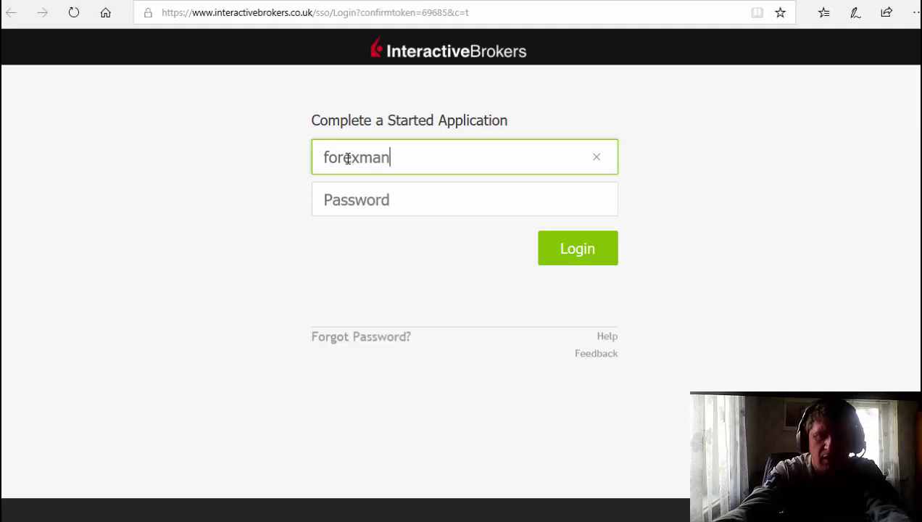
text(123)
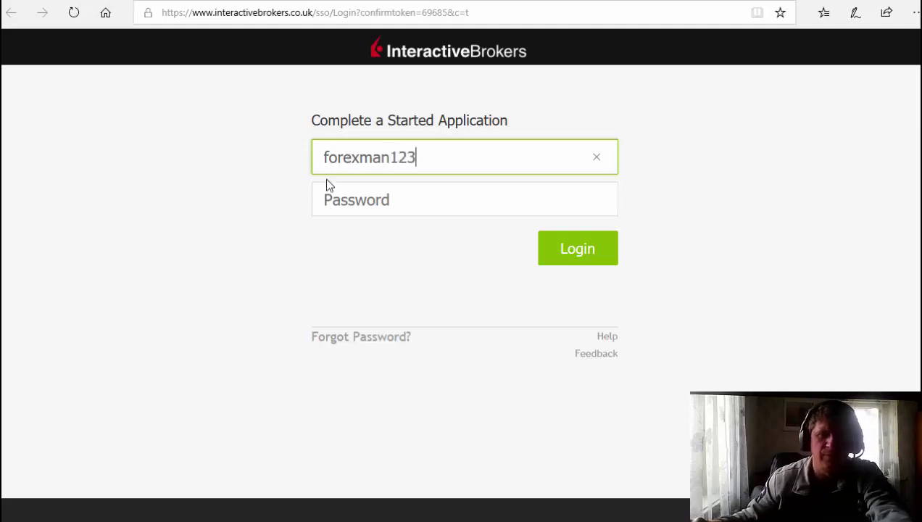
click(329, 211)
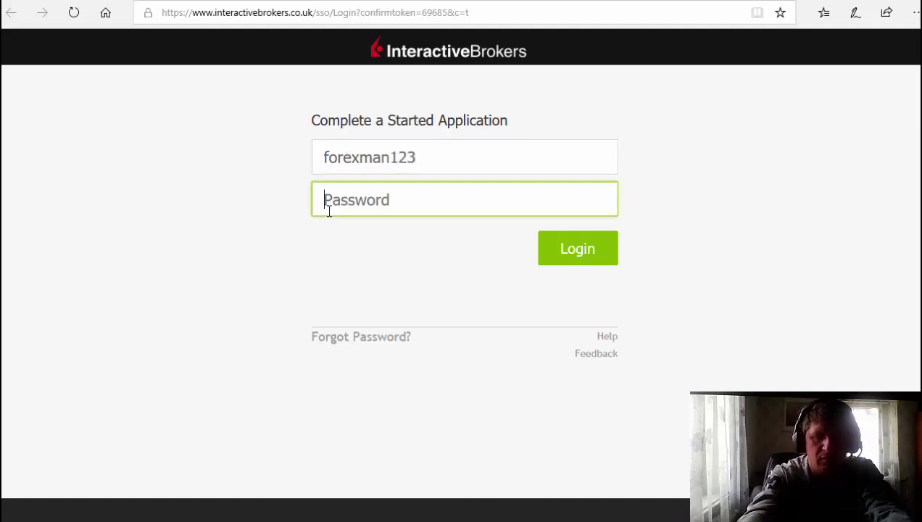
text(••••••)
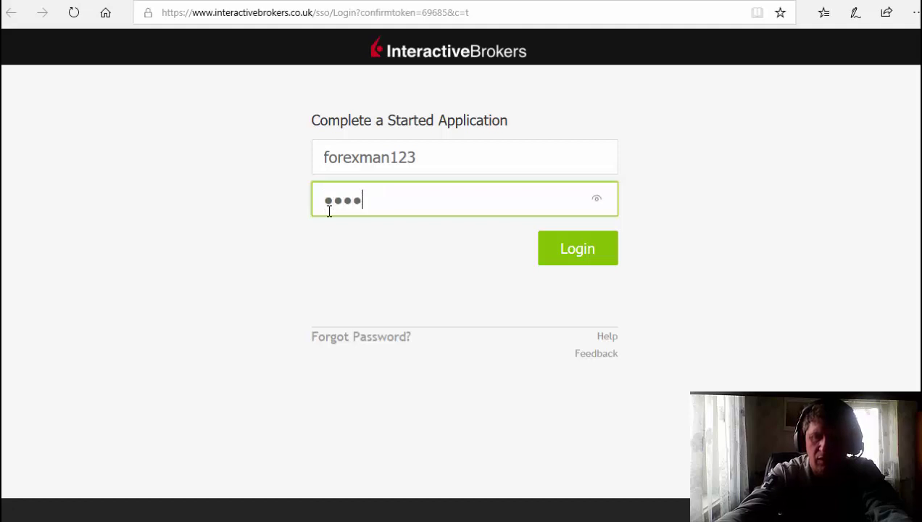
text(•••)
Log in, choose an Individual account with Cherkas'ka Oblast' residence, and start the application.
click(570, 250)
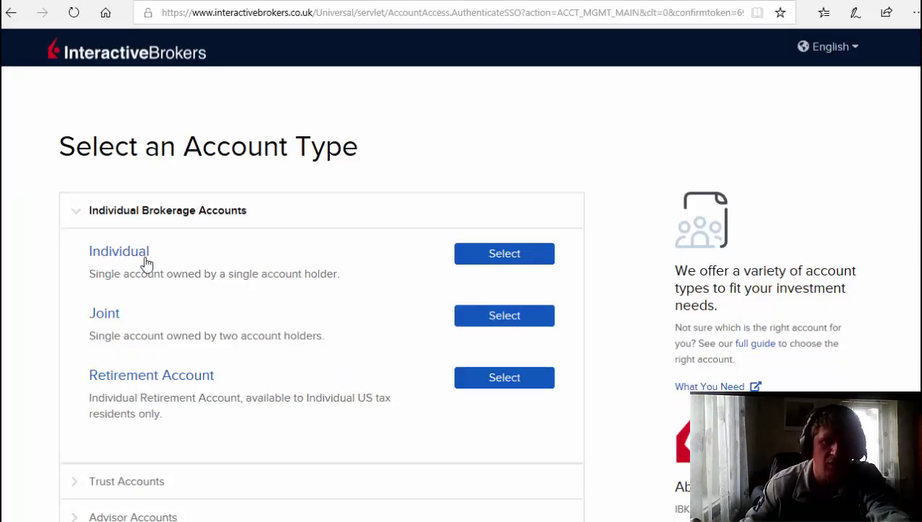
click(536, 261)
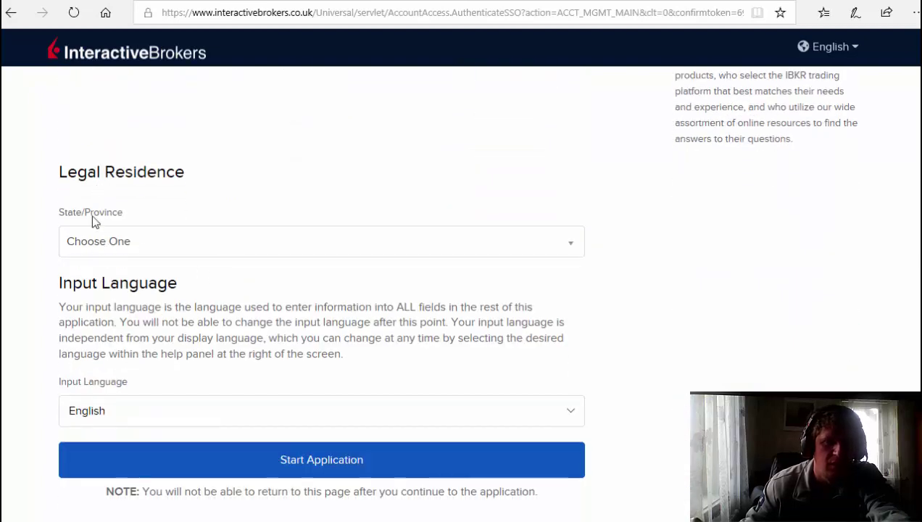
click(120, 248)
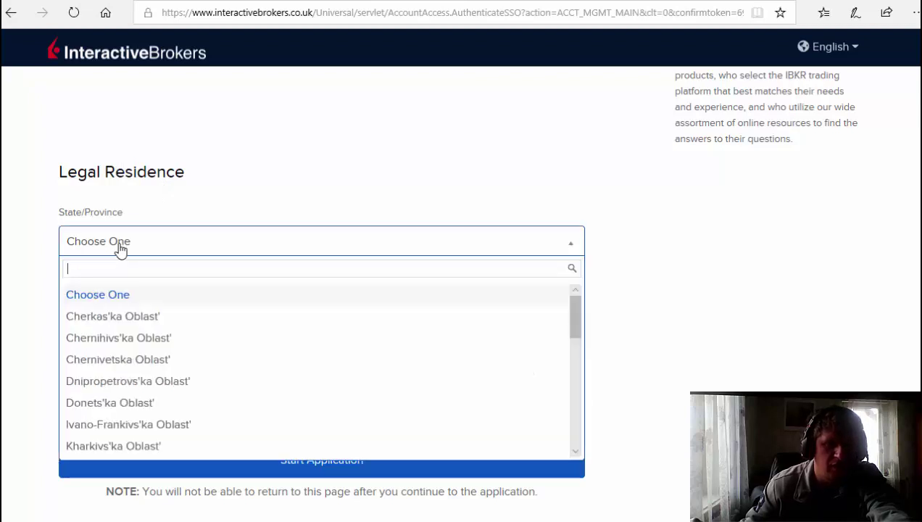
click(104, 319)
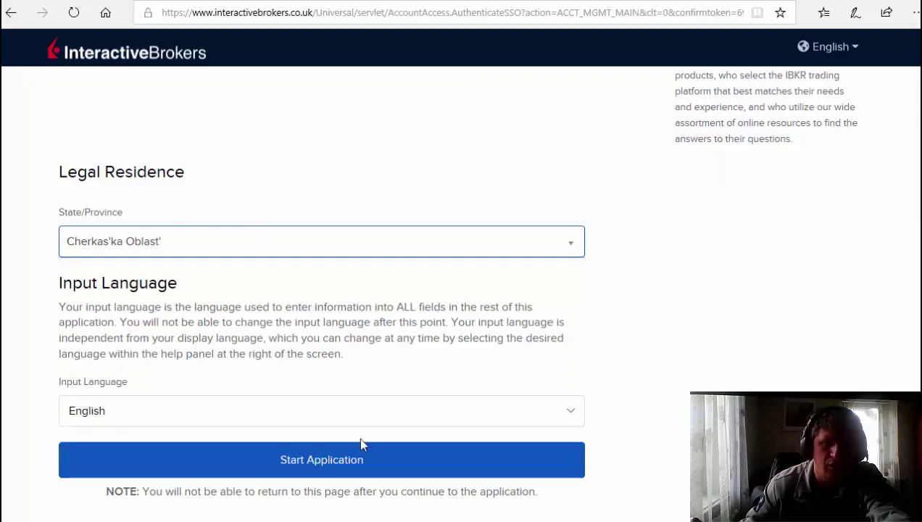
click(350, 459)
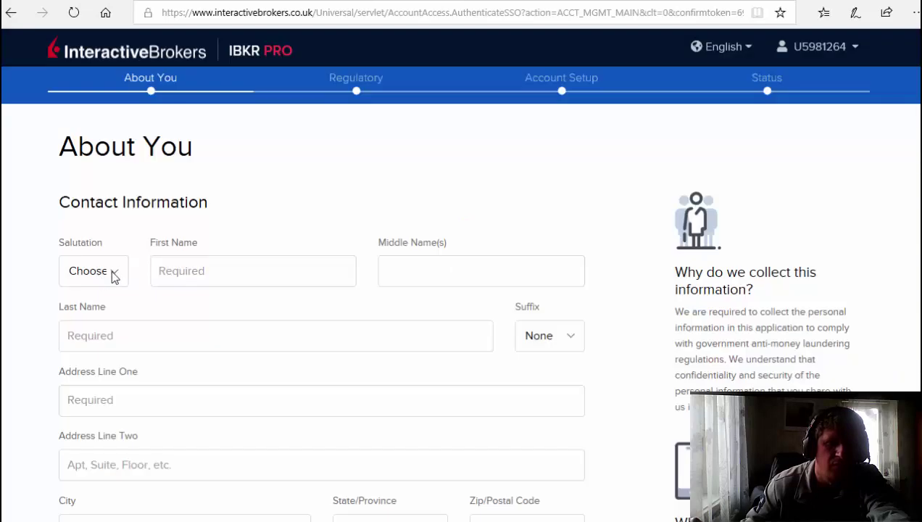
Set the salutation to Mr. on the contact information form.
click(114, 273)
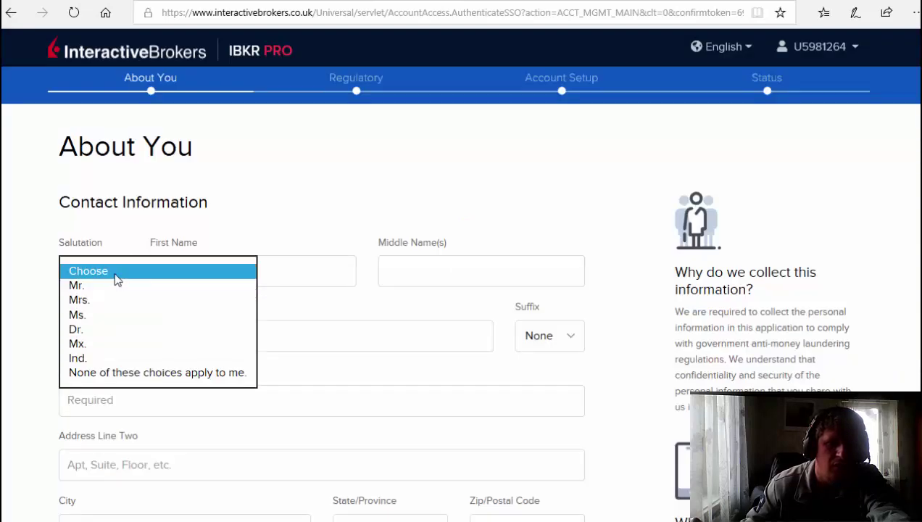
click(98, 287)
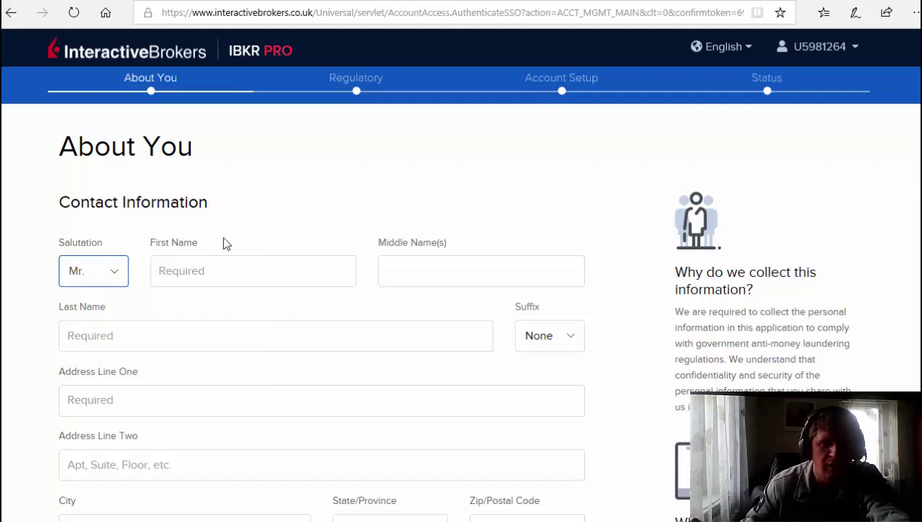
scroll(246, 226, down, 1)
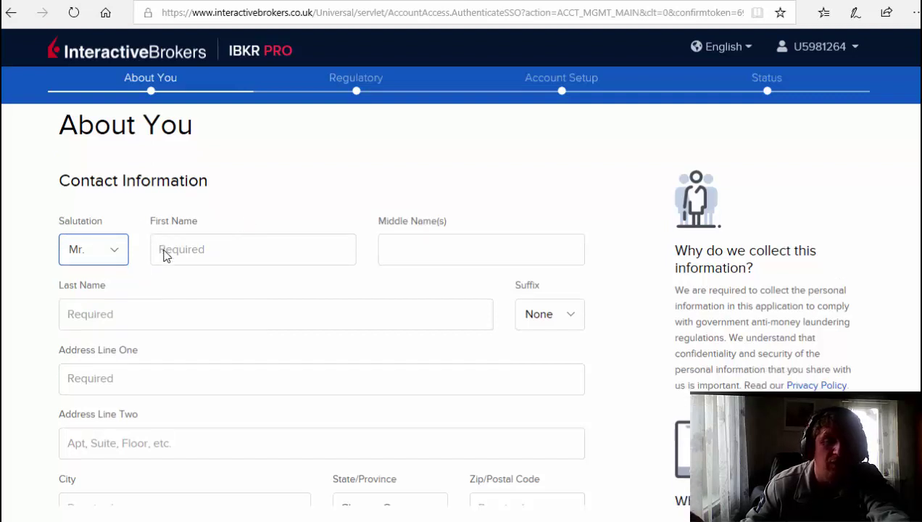
scroll(165, 254, down, 2)
Enter the applicant's first name and last name.
click(181, 196)
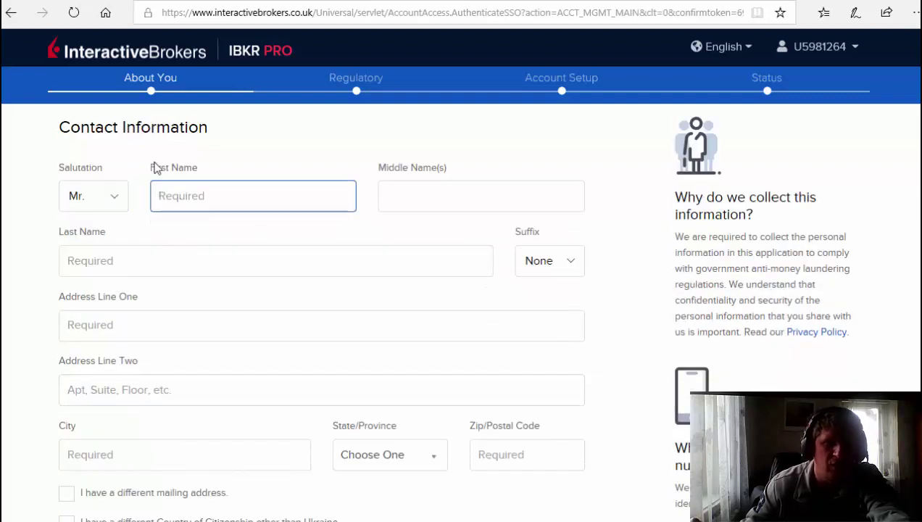
click(98, 256)
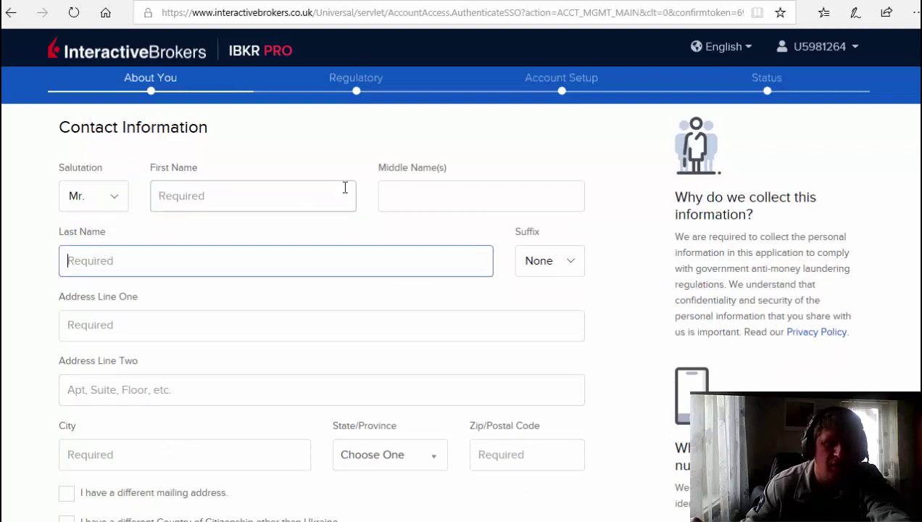
click(167, 200)
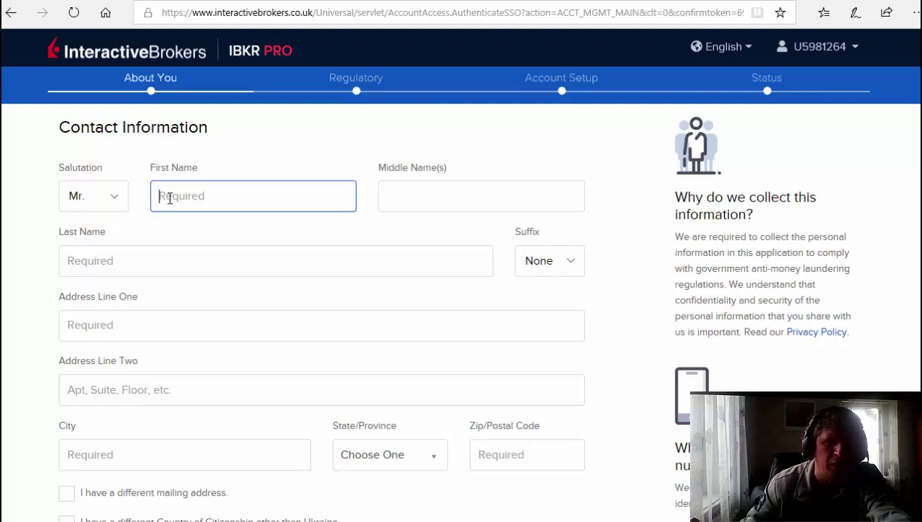
text(O)
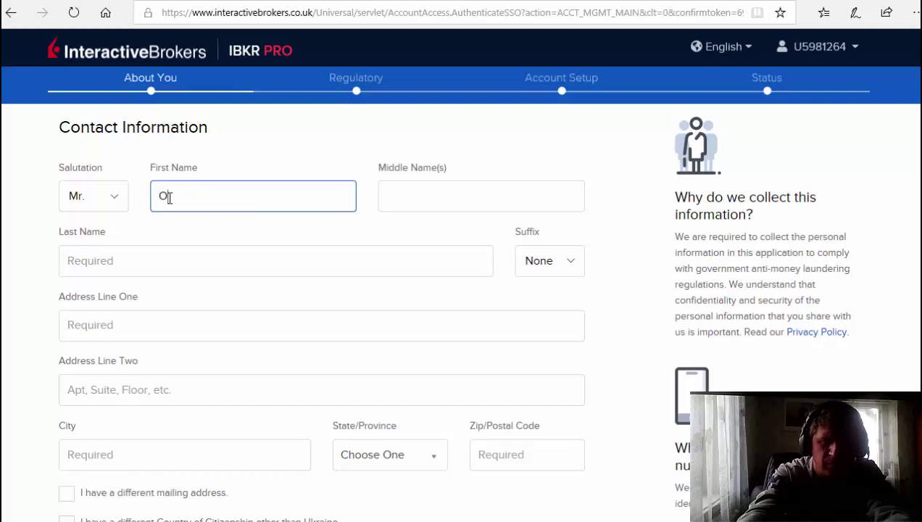
text(leksii)
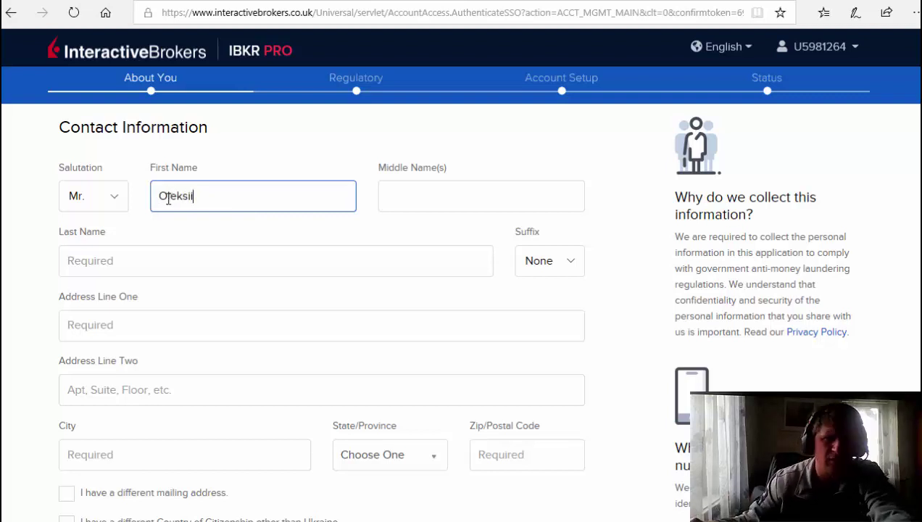
click(122, 262)
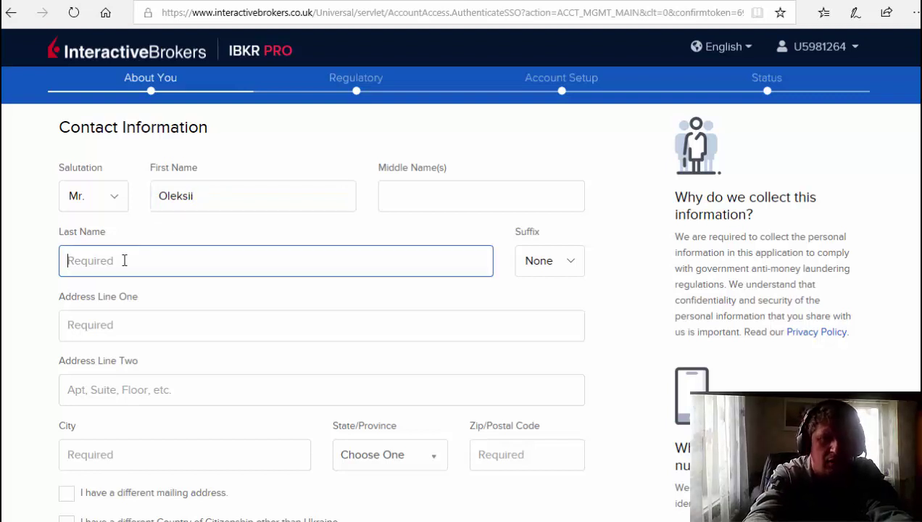
text(Supe)
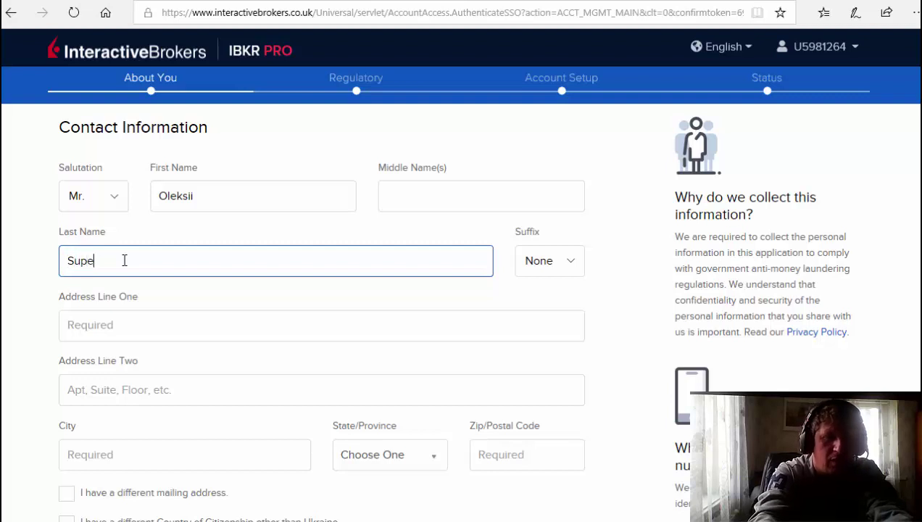
text(rman)
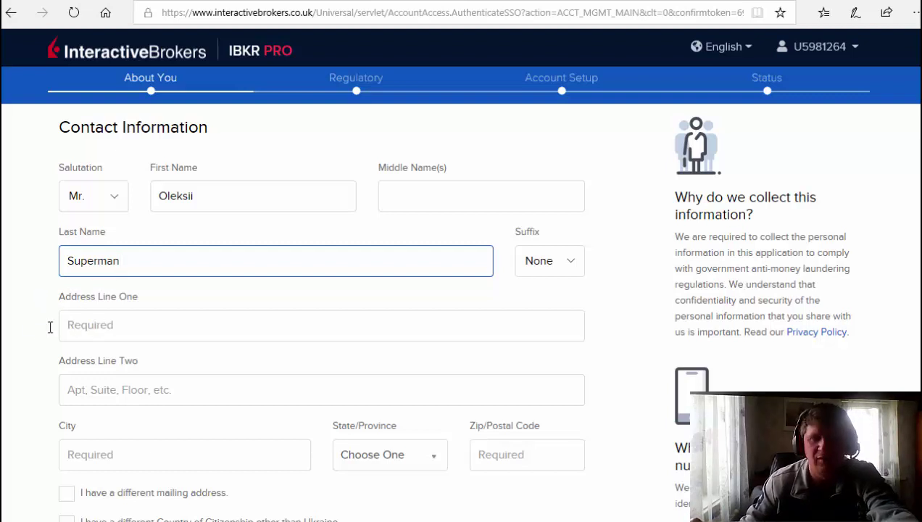
Scroll up and down the About You form to review the address fields.
scroll(34, 300, down, 1)
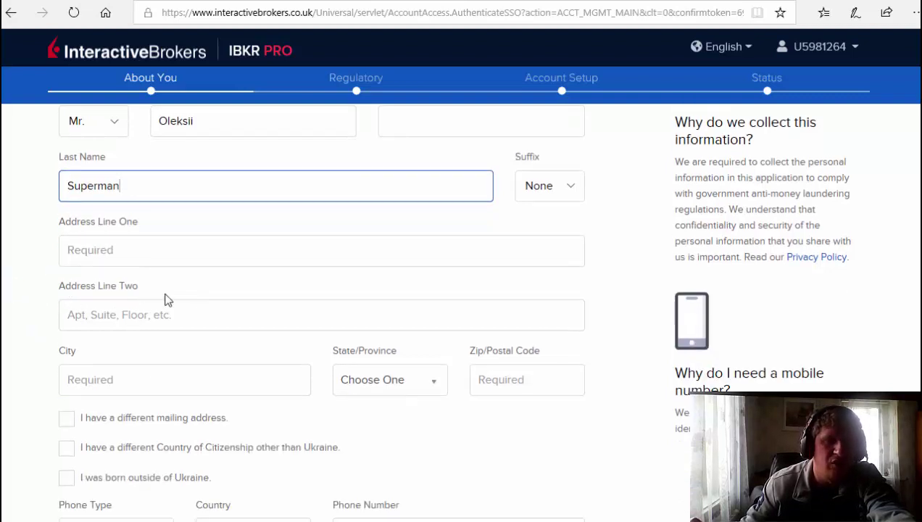
scroll(313, 421, down, 3)
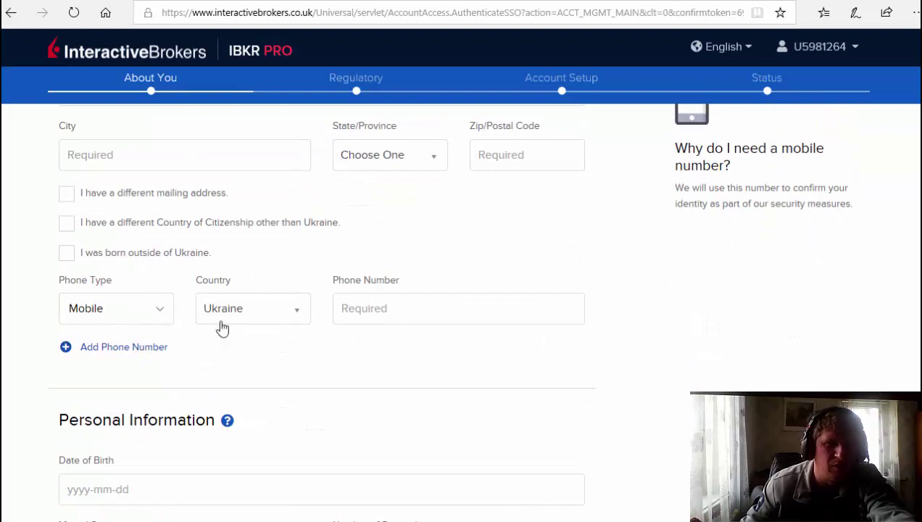
scroll(199, 336, up, 3)
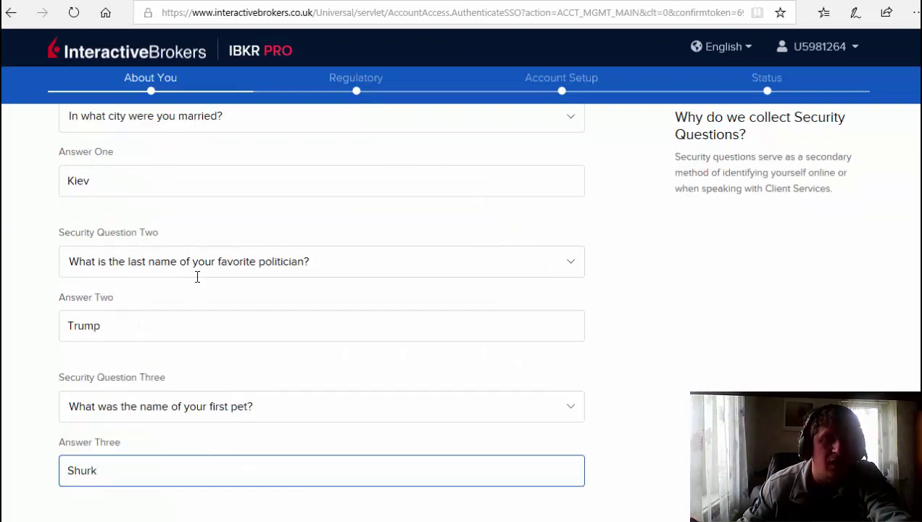
scroll(198, 276, up, 20)
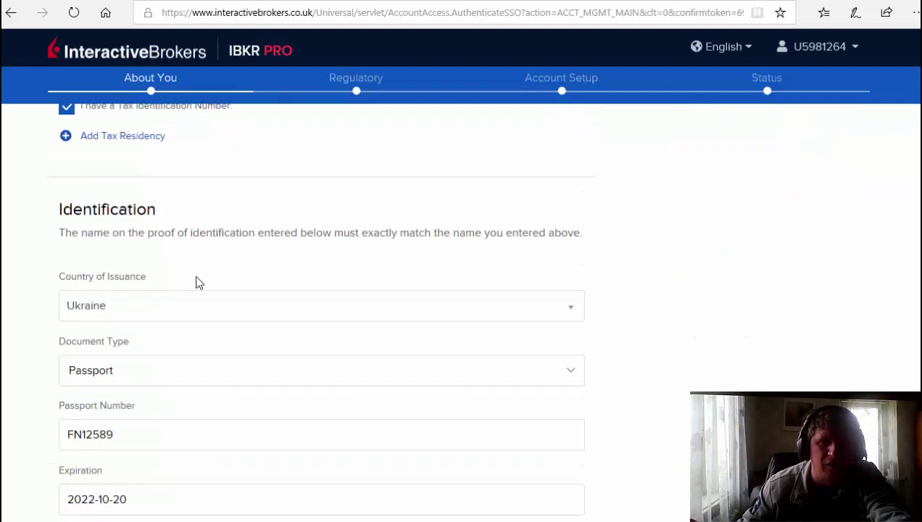
scroll(196, 281, up, 4)
scroll(202, 268, down, 1)
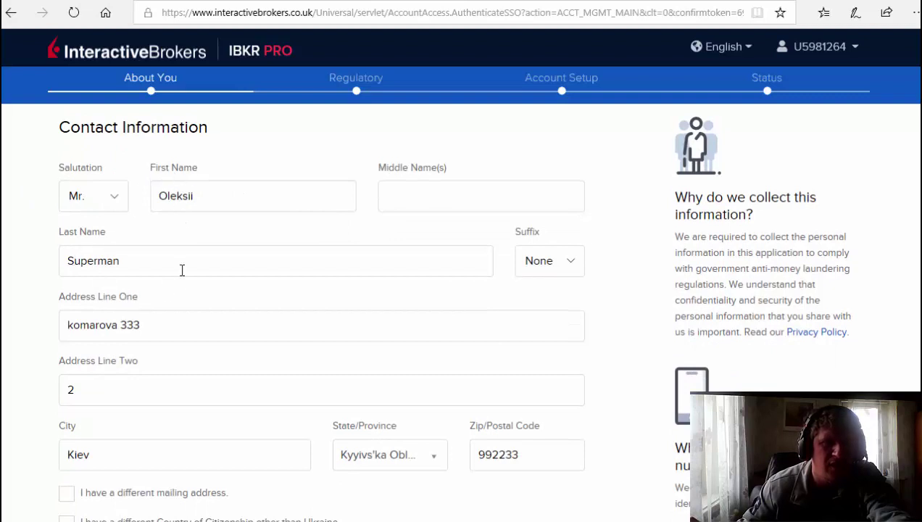
scroll(181, 268, down, 2)
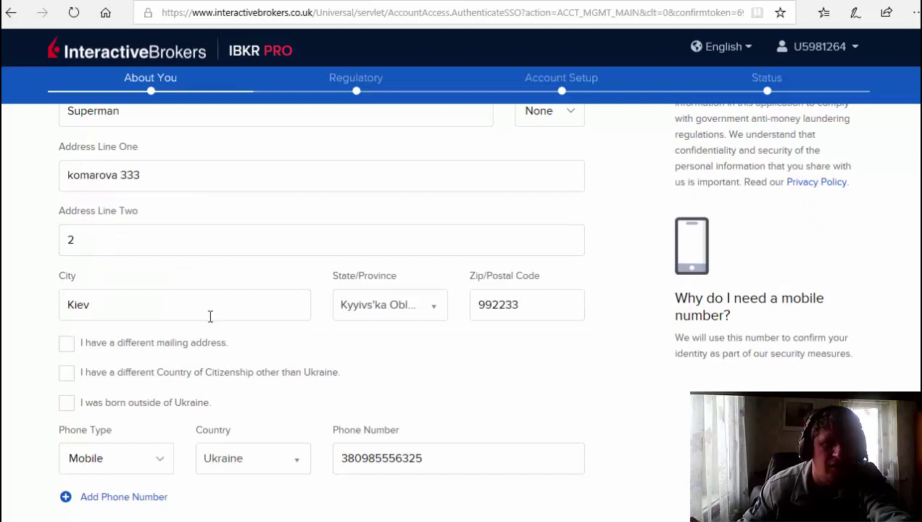
scroll(101, 250, down, 2)
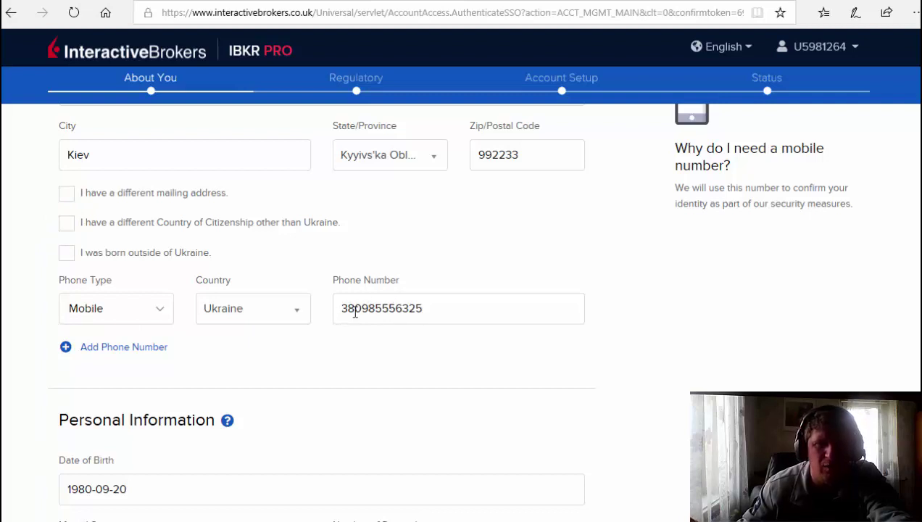
scroll(290, 305, down, 2)
scroll(155, 308, down, 3)
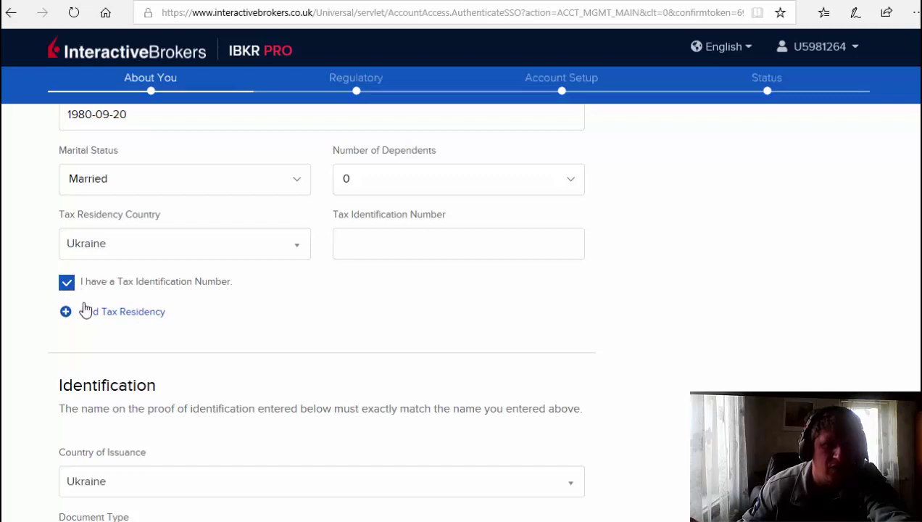
scroll(128, 287, down, 3)
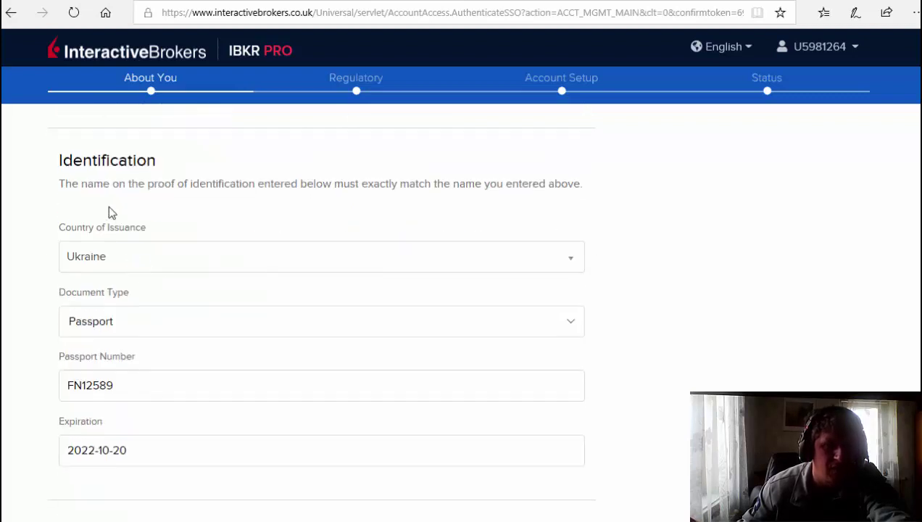
scroll(109, 310, down, 1)
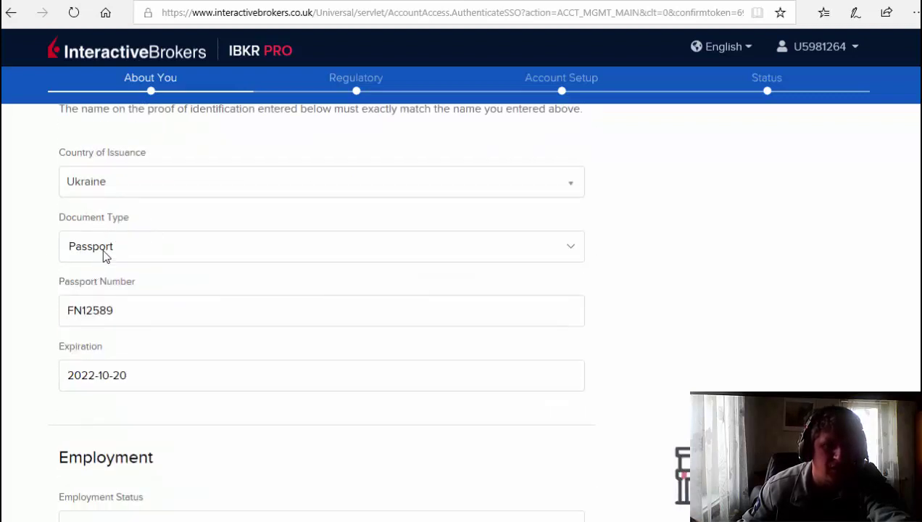
scroll(126, 331, down, 2)
scroll(109, 290, down, 2)
scroll(160, 237, down, 2)
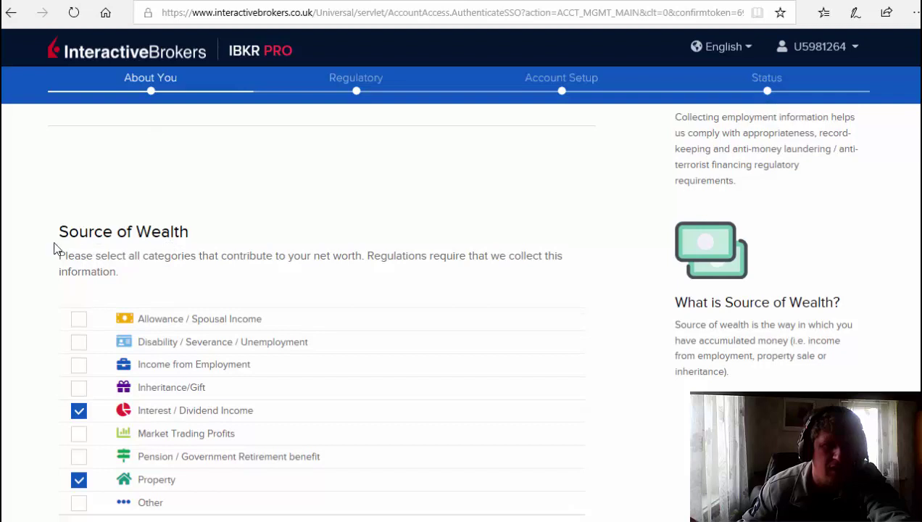
Scroll down through the Security Questions section of the About You form.
scroll(203, 232, down, 2)
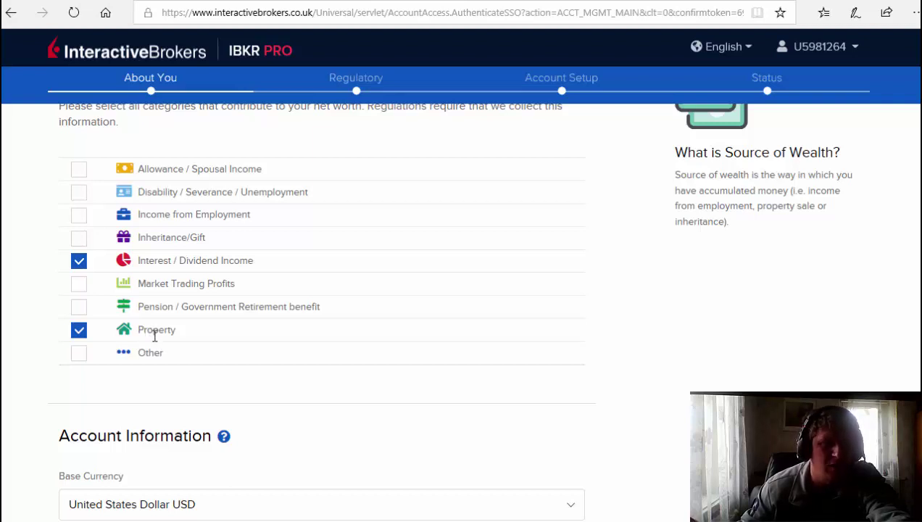
scroll(195, 288, down, 3)
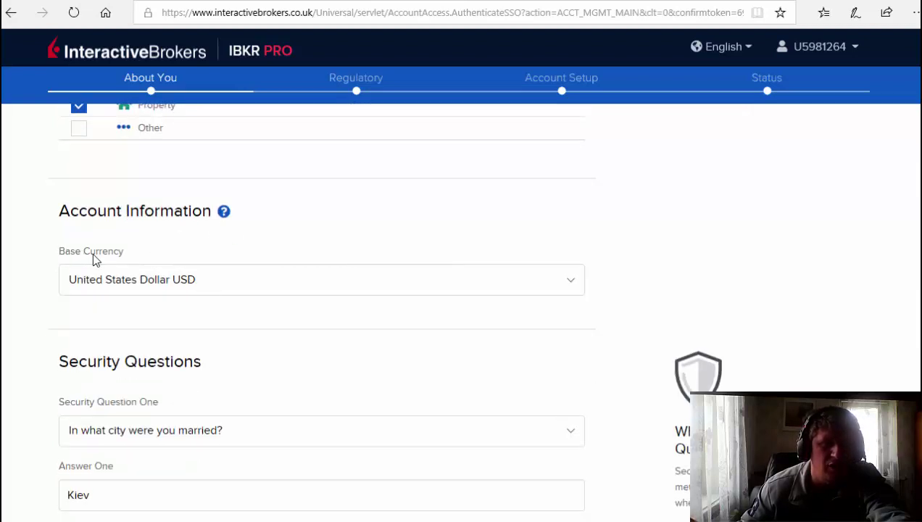
scroll(207, 257, down, 2)
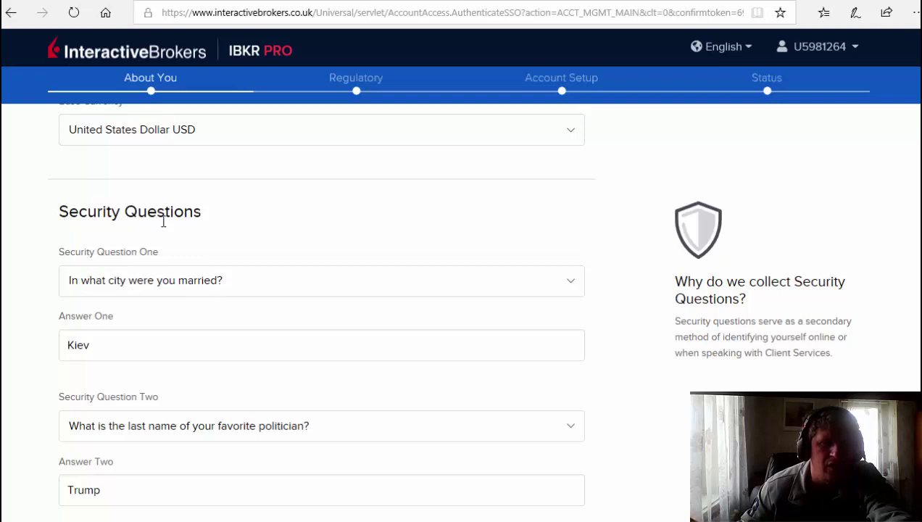
scroll(102, 231, down, 1)
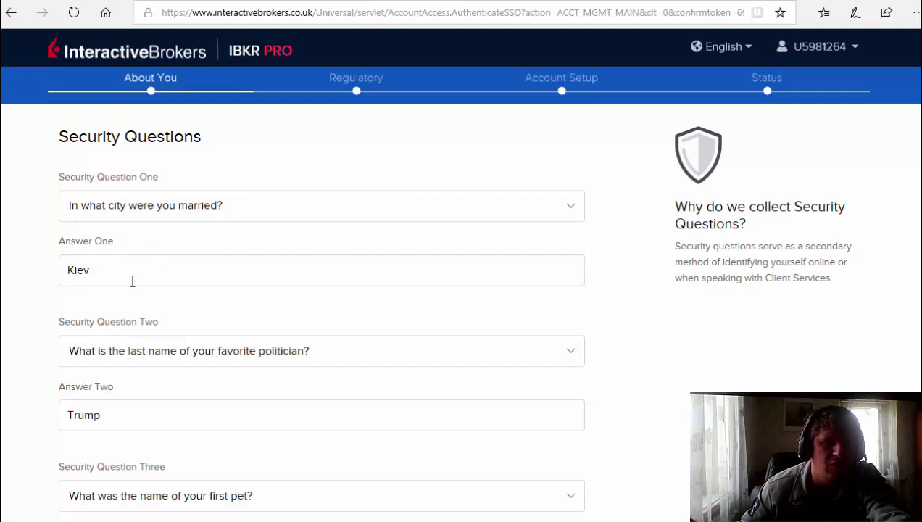
scroll(133, 282, down, 2)
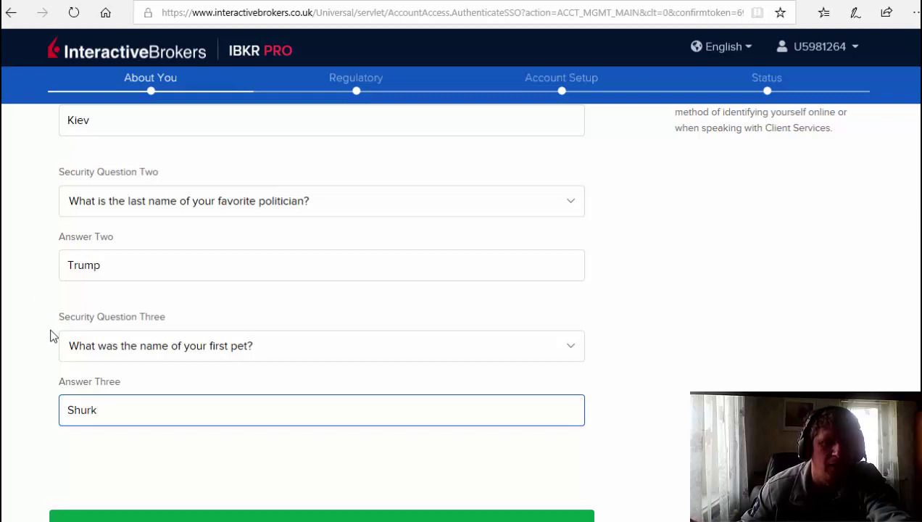
scroll(45, 355, down, 1)
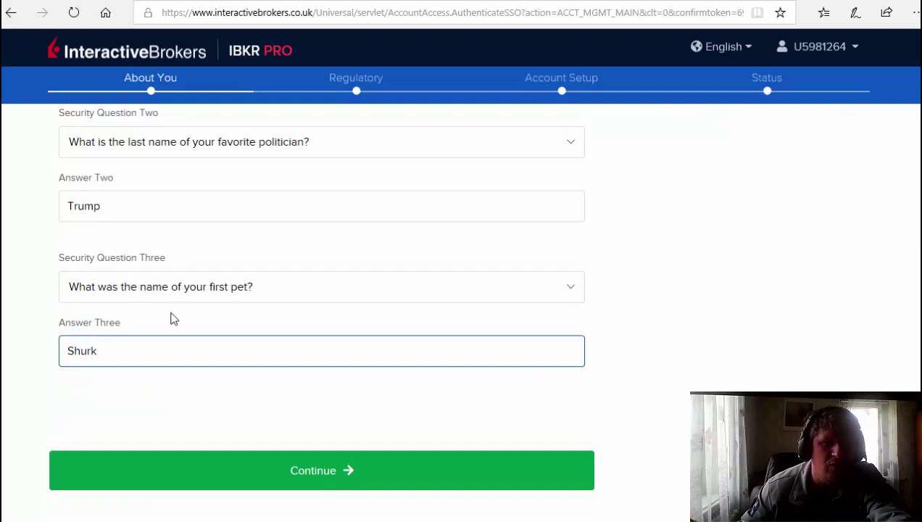
Correct the last letter of the third security answer and continue.
click(86, 362)
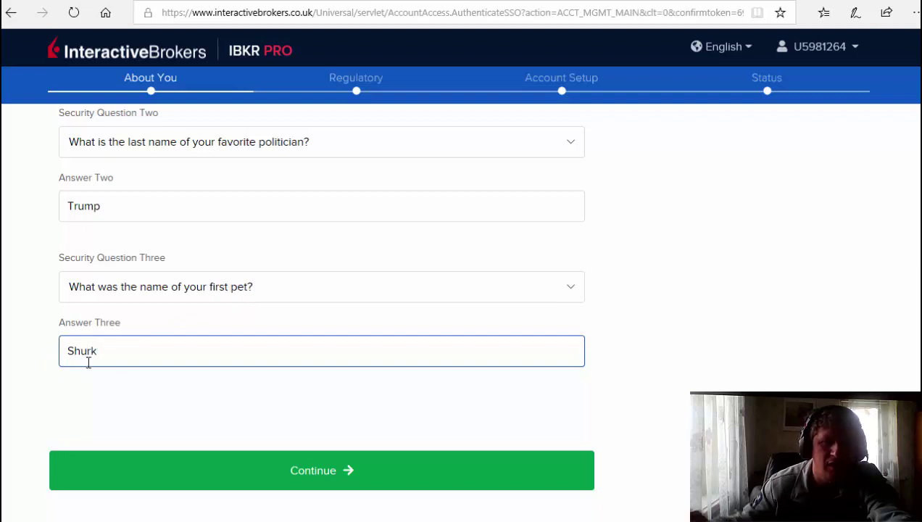
key(BackSpace)
text(a)
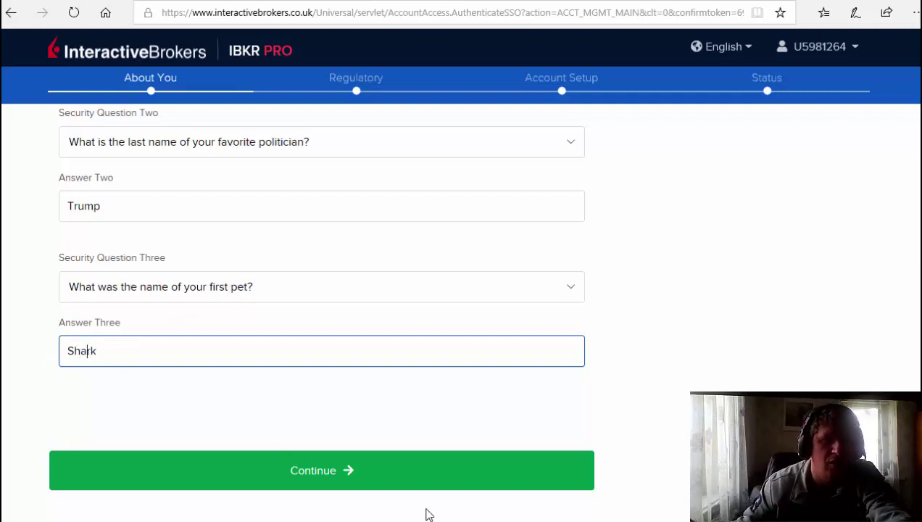
click(298, 473)
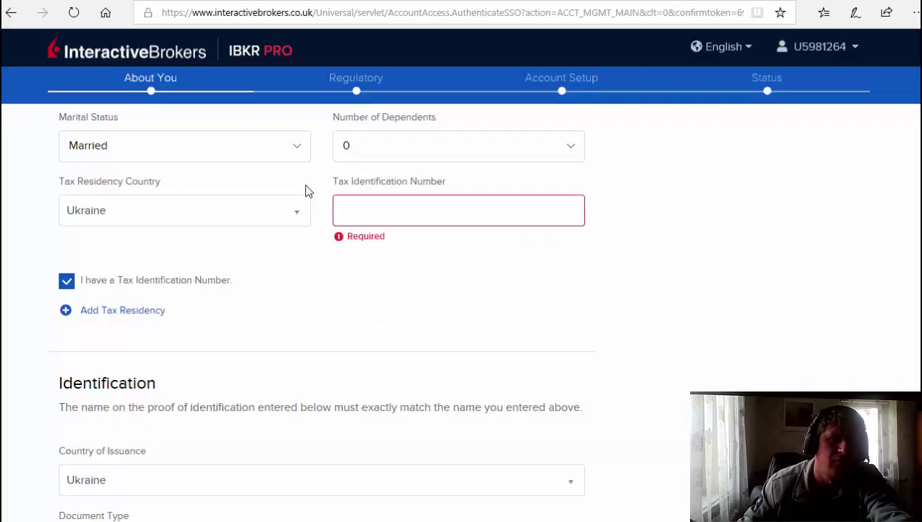
Enter the tax identification number and submit the About You page.
scroll(319, 239, up, 1)
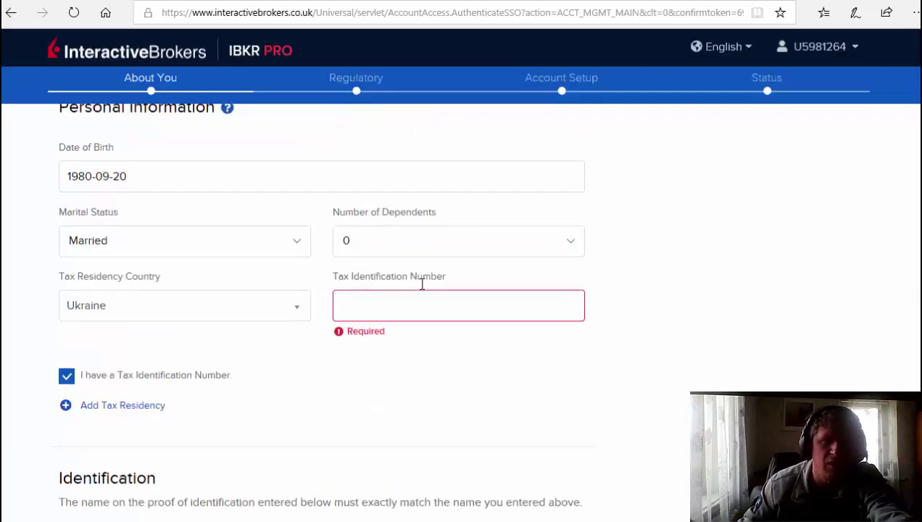
scroll(399, 294, up, 3)
scroll(378, 301, down, 5)
click(347, 212)
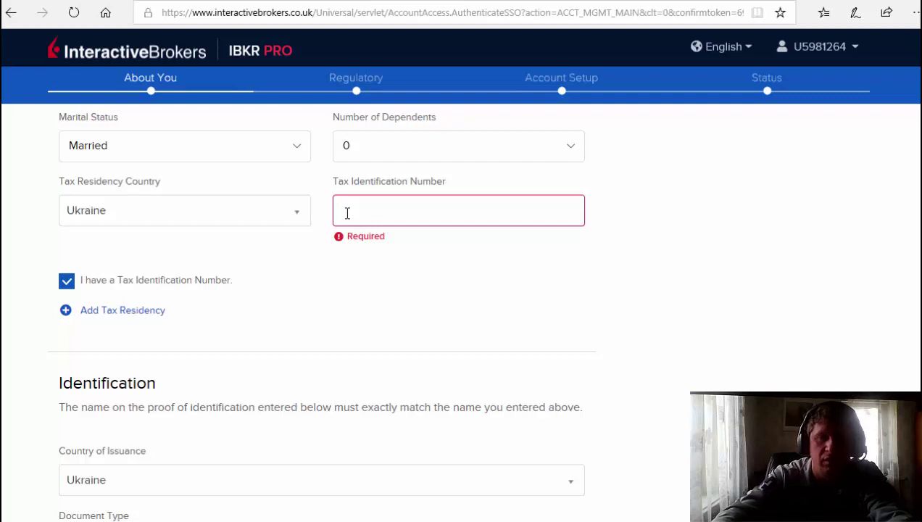
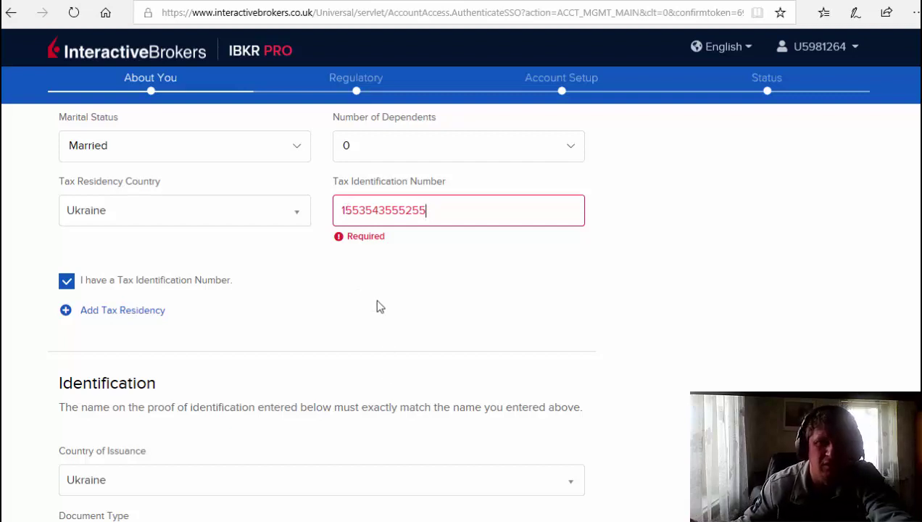
scroll(393, 292, down, 8)
scroll(392, 291, down, 15)
click(364, 484)
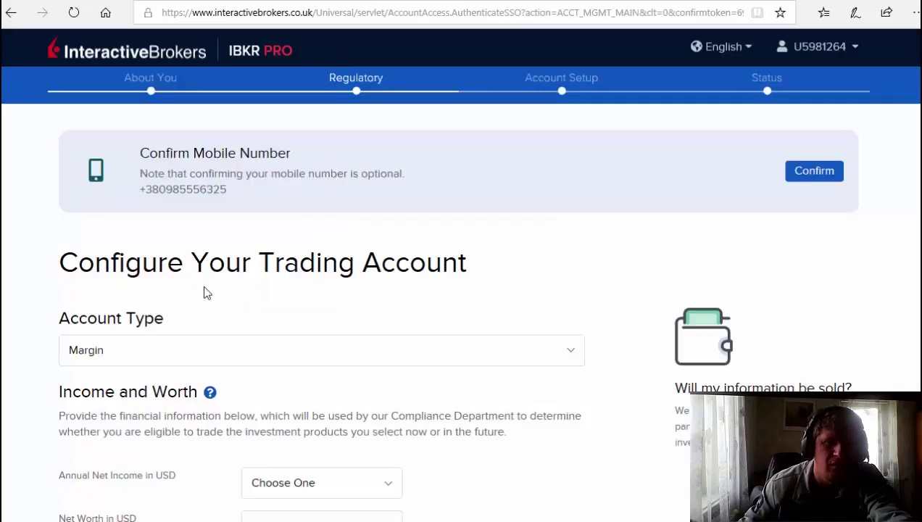
Choose Cash as the Account Type on the Configure Your Trading Account page.
scroll(205, 288, down, 2)
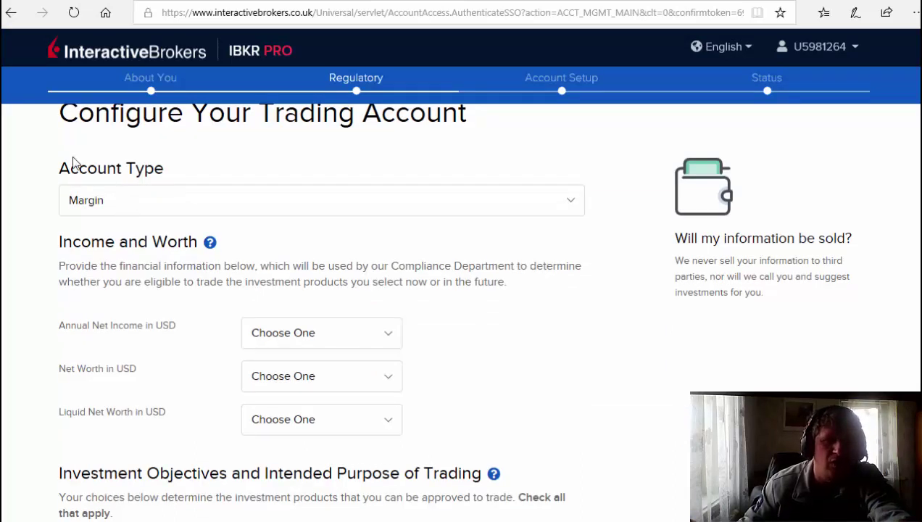
click(120, 199)
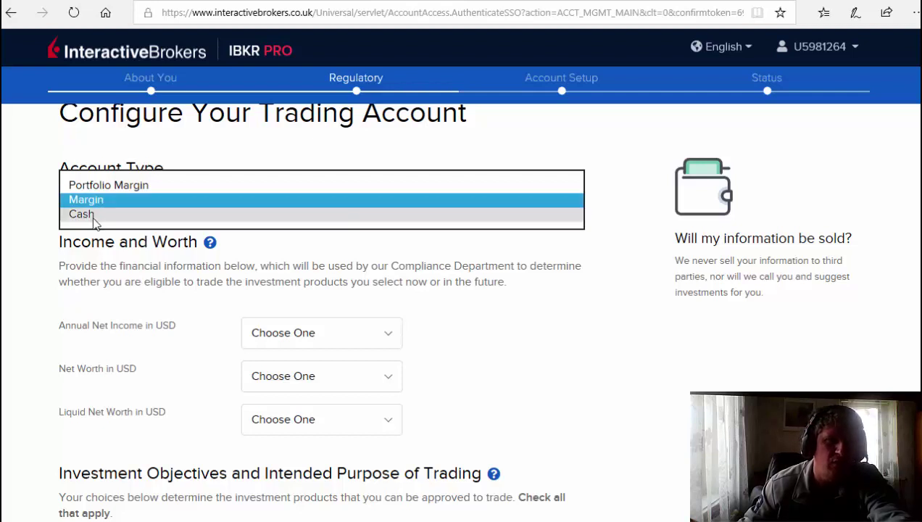
click(91, 216)
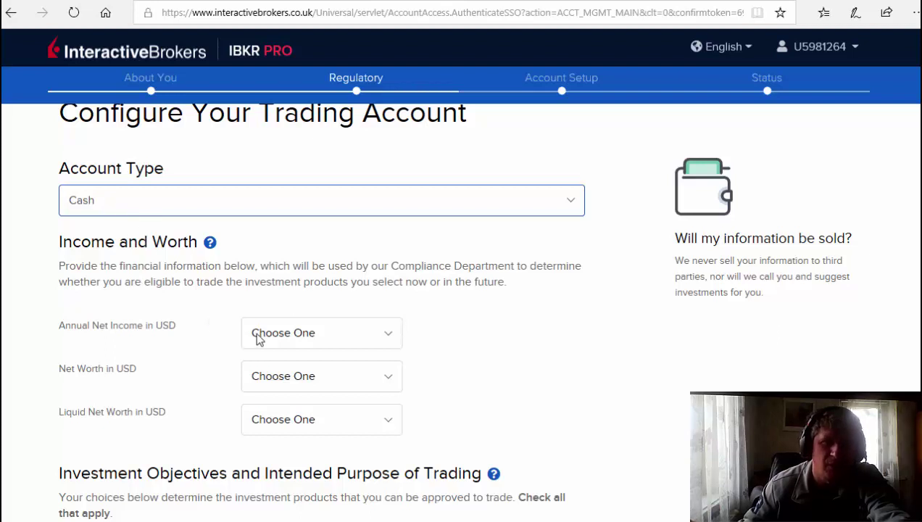
Pick 40,000 - 44,999 annual net income and 20,000 - 49,999 for net worth and liquid net worth.
click(385, 341)
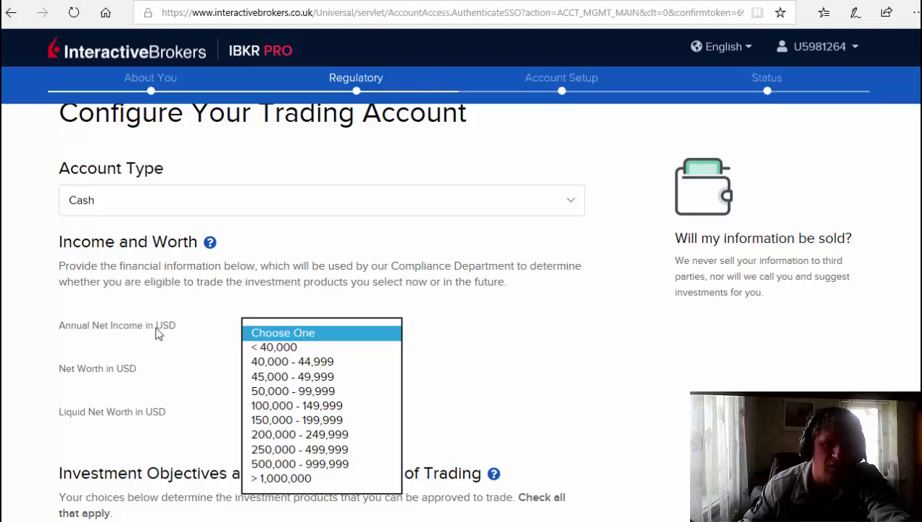
click(226, 322)
scroll(302, 314, down, 2)
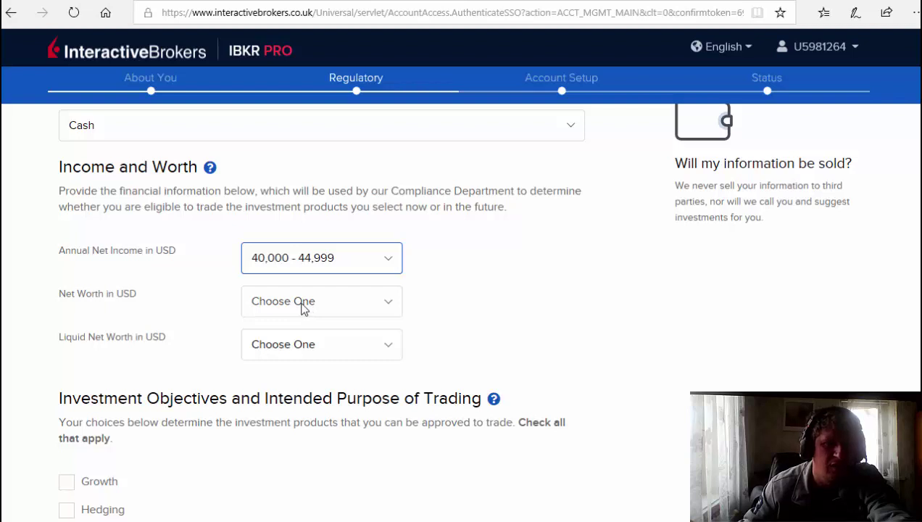
click(303, 308)
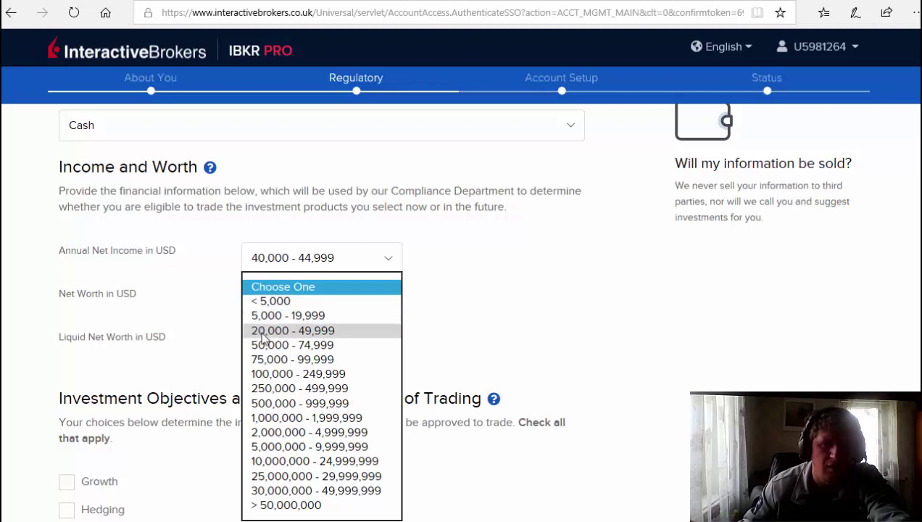
click(268, 299)
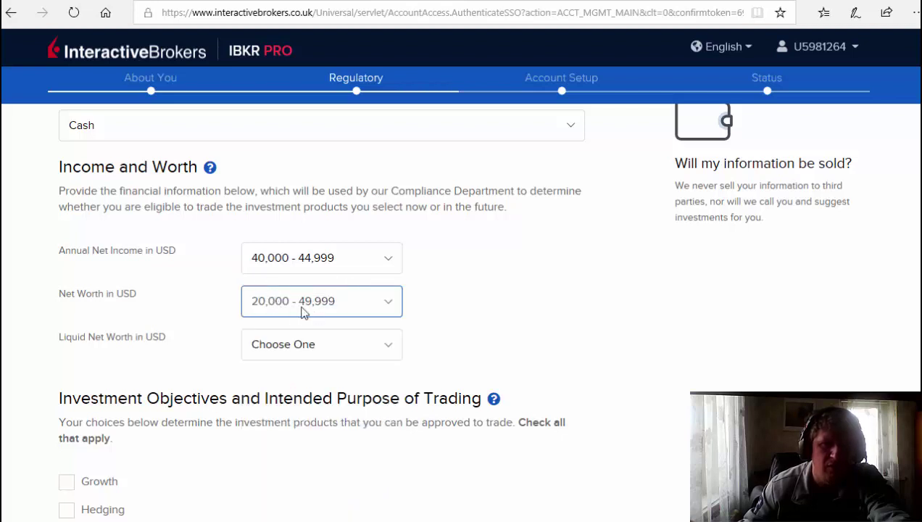
scroll(187, 329, down, 1)
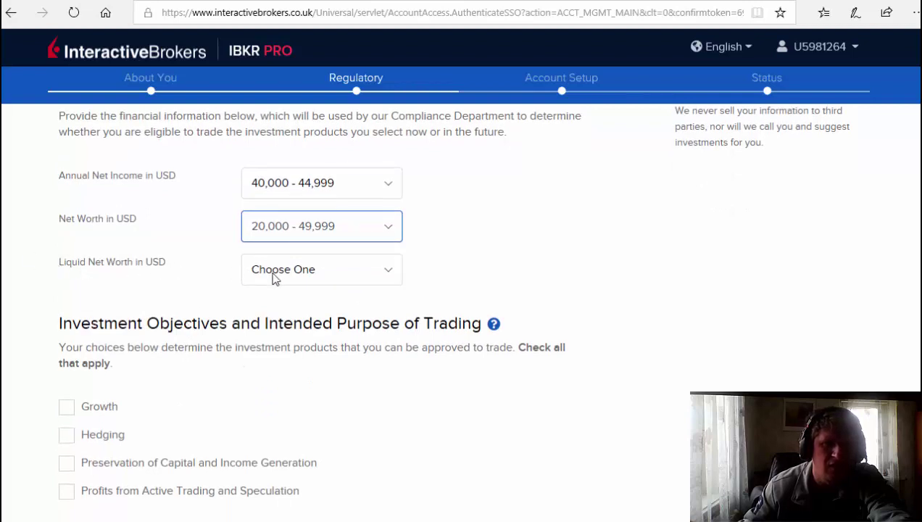
click(274, 280)
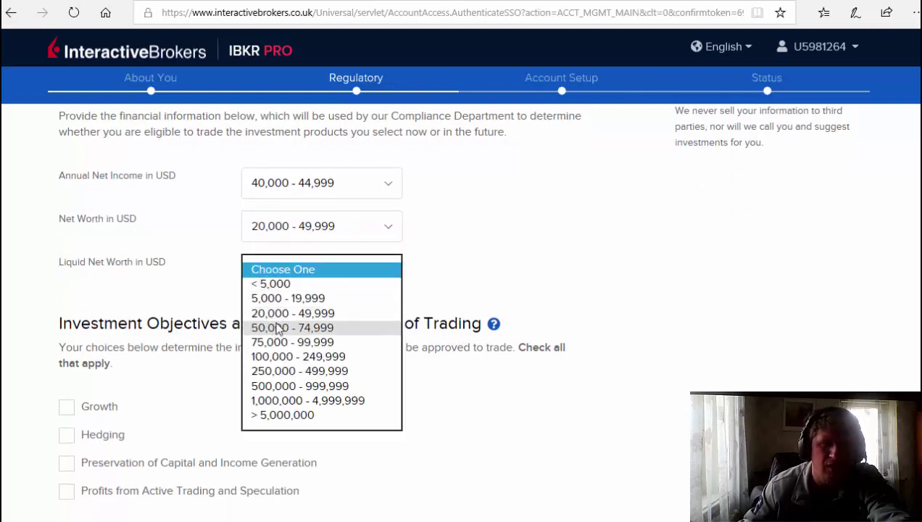
click(279, 314)
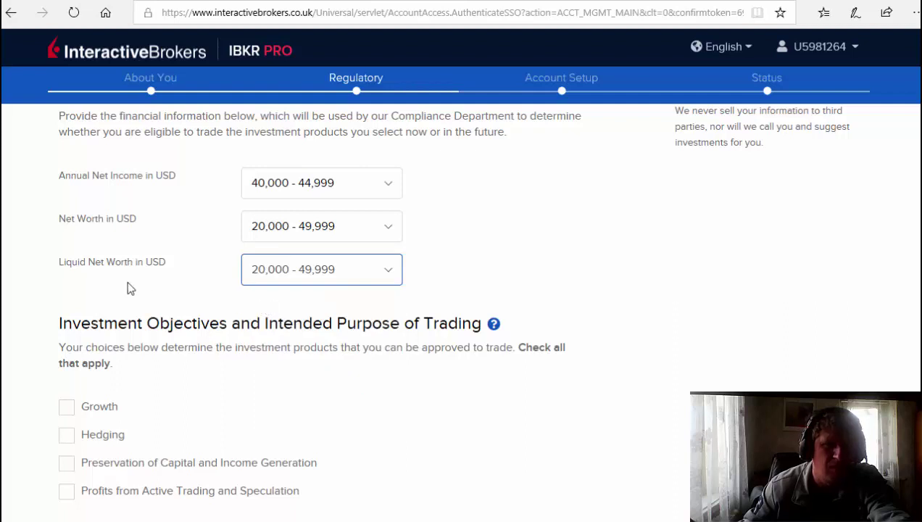
scroll(128, 288, down, 2)
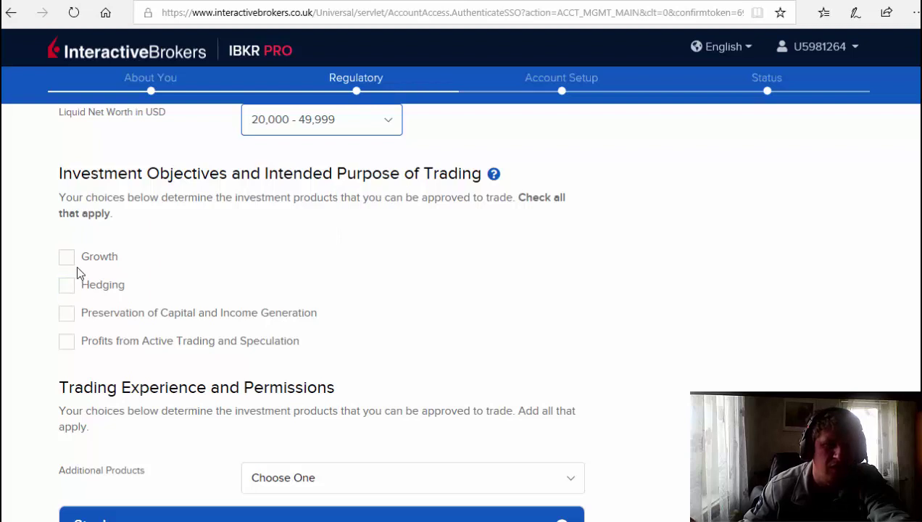
Tick Growth, Hedging, and Profits from Active Trading and Speculation as investment objectives.
scroll(169, 260, down, 1)
scroll(111, 194, up, 1)
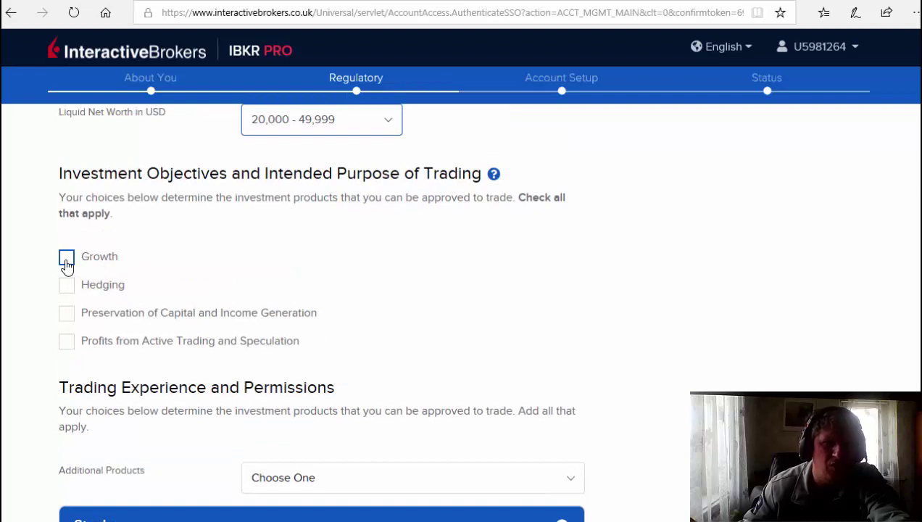
click(67, 264)
click(67, 287)
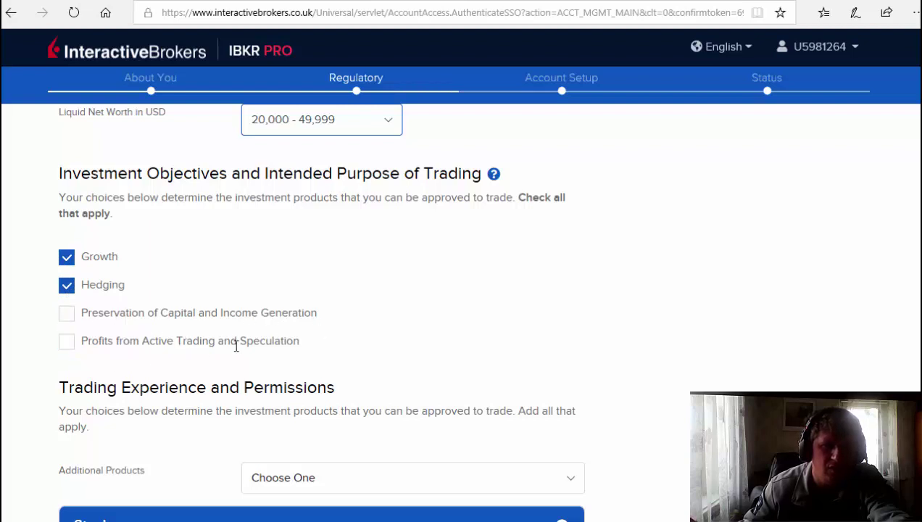
click(68, 349)
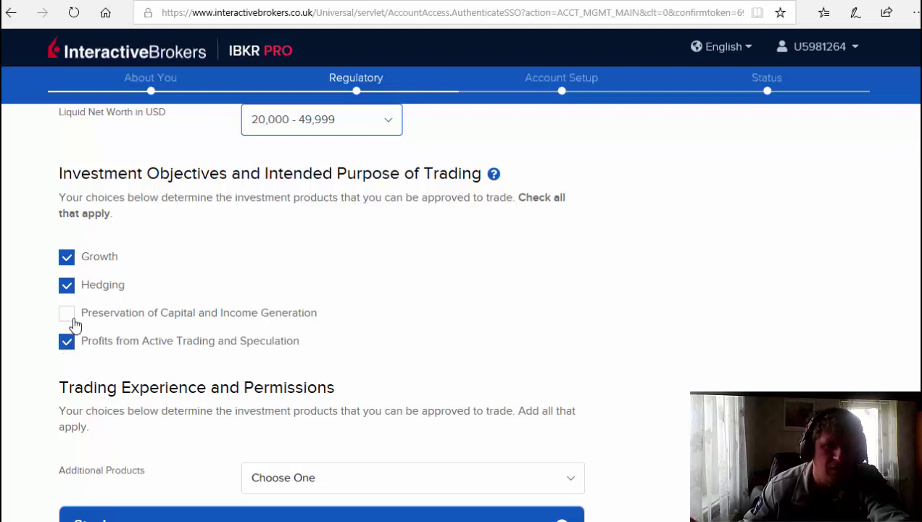
scroll(206, 263, down, 2)
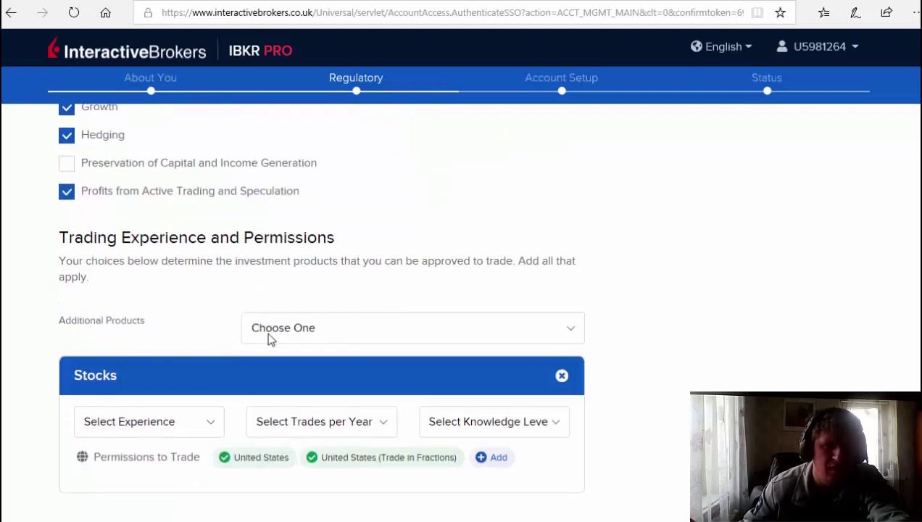
Add Futures Options and Bonds as additional trading products.
click(331, 333)
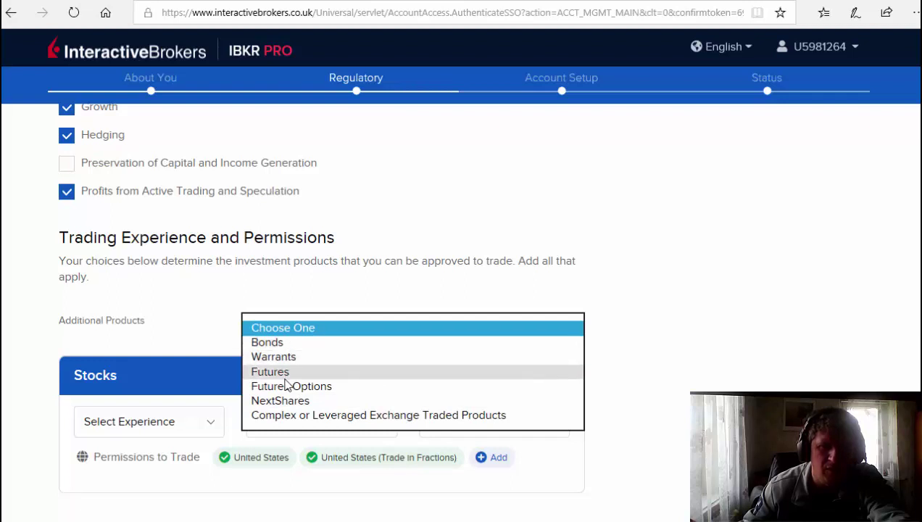
click(288, 388)
scroll(230, 285, down, 2)
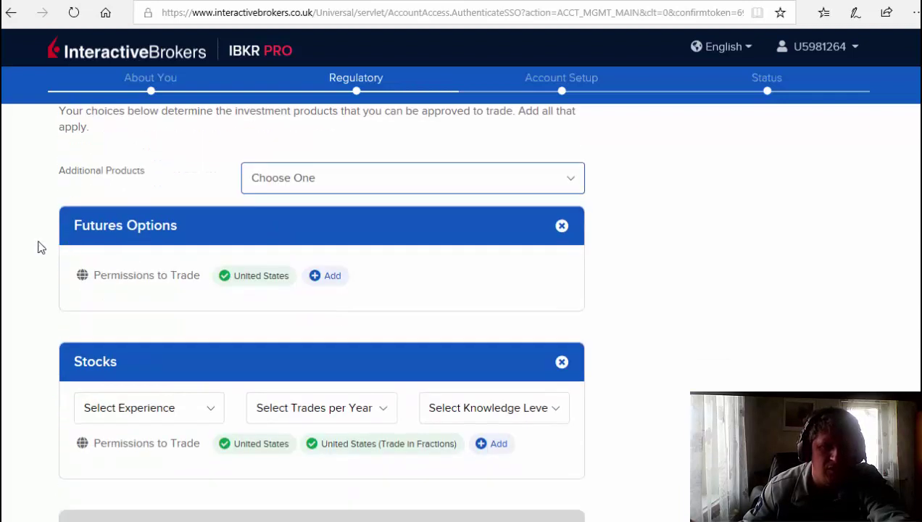
click(286, 182)
click(274, 231)
scroll(274, 236, down, 4)
scroll(273, 233, up, 4)
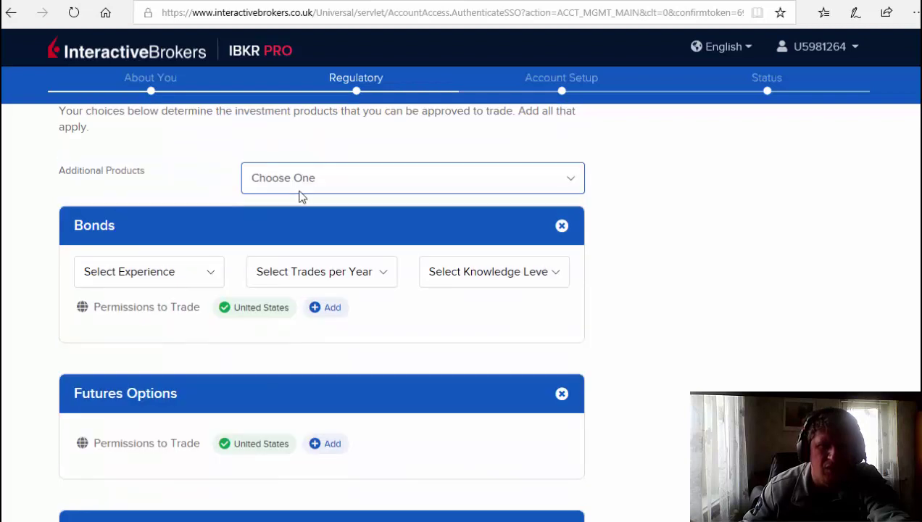
Remove Futures Options and Bonds, re-adding Stocks after removing it by mistake.
click(300, 190)
click(673, 278)
scroll(588, 387, down, 2)
click(561, 381)
click(562, 243)
scroll(594, 335, up, 2)
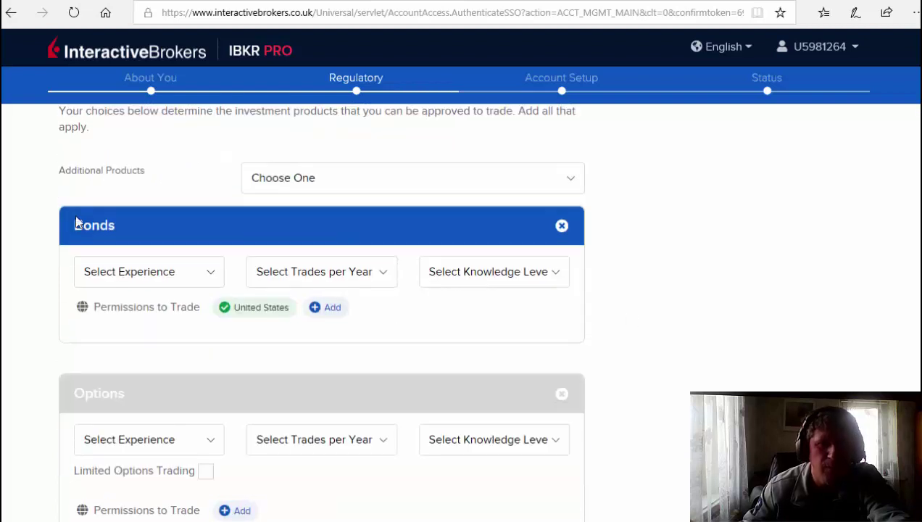
click(331, 181)
click(305, 194)
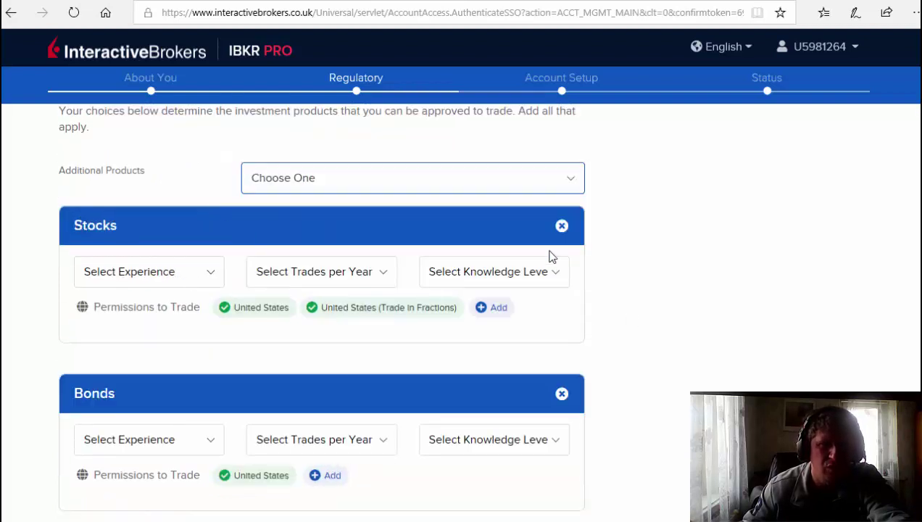
click(563, 394)
Recheck the Additional Products list, leaving Stocks as the only added product.
click(335, 185)
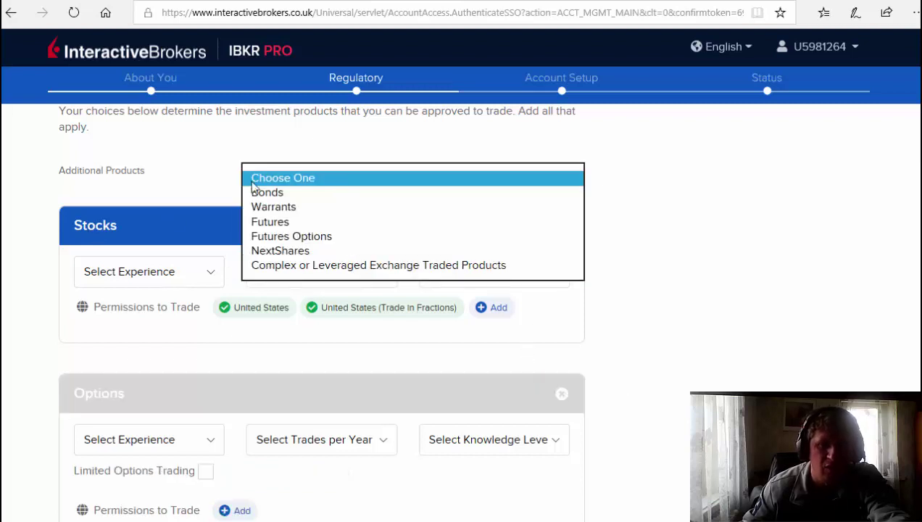
click(132, 227)
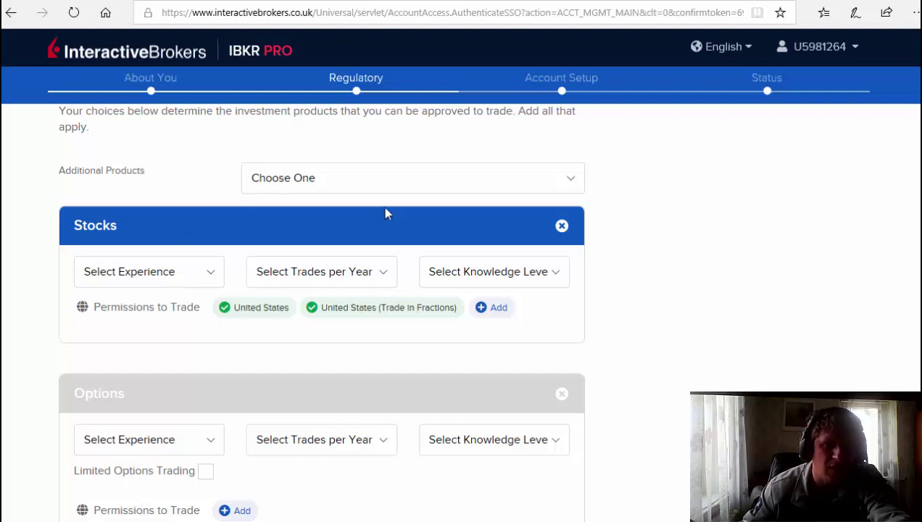
click(329, 190)
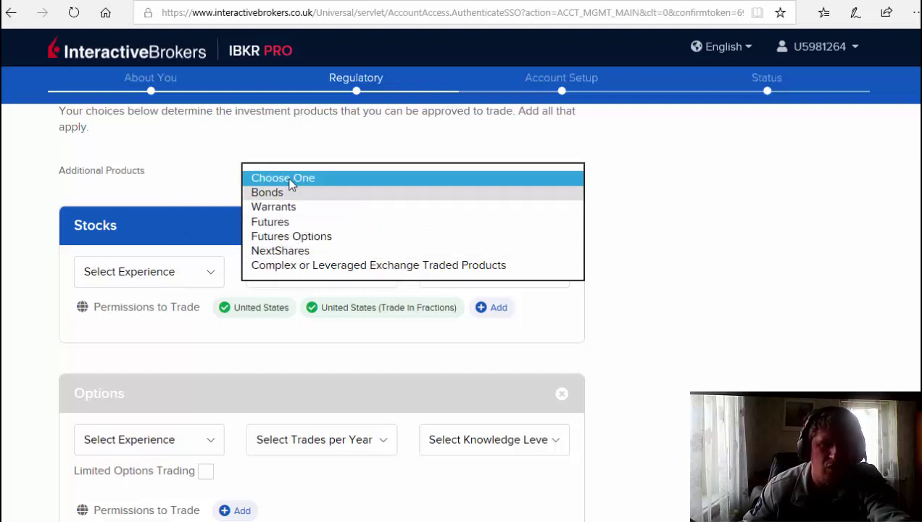
click(174, 212)
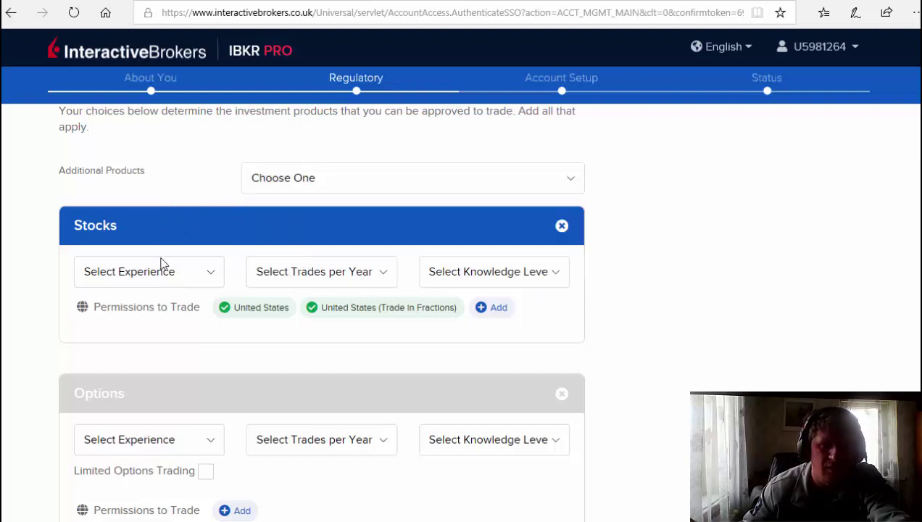
Give Stocks 2 Years of Experience, 26 - 50 Trades per Year and Good Knowledge.
click(168, 278)
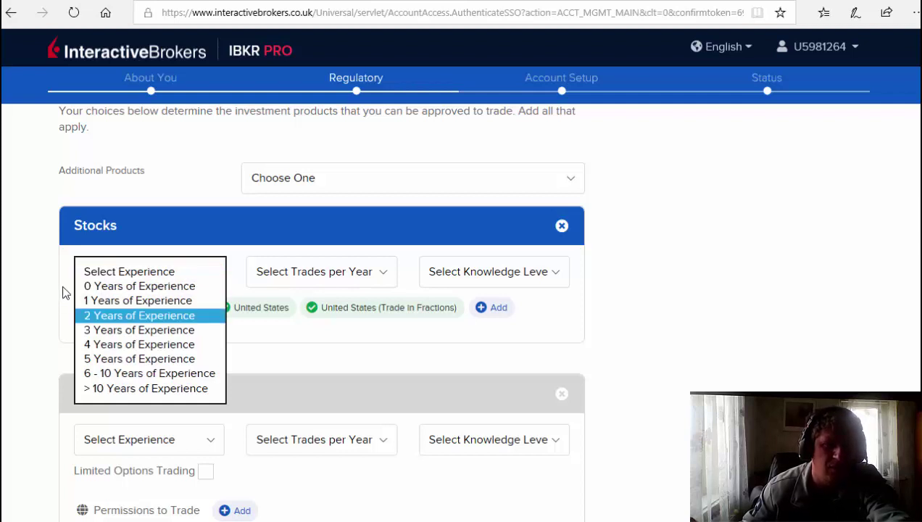
click(137, 317)
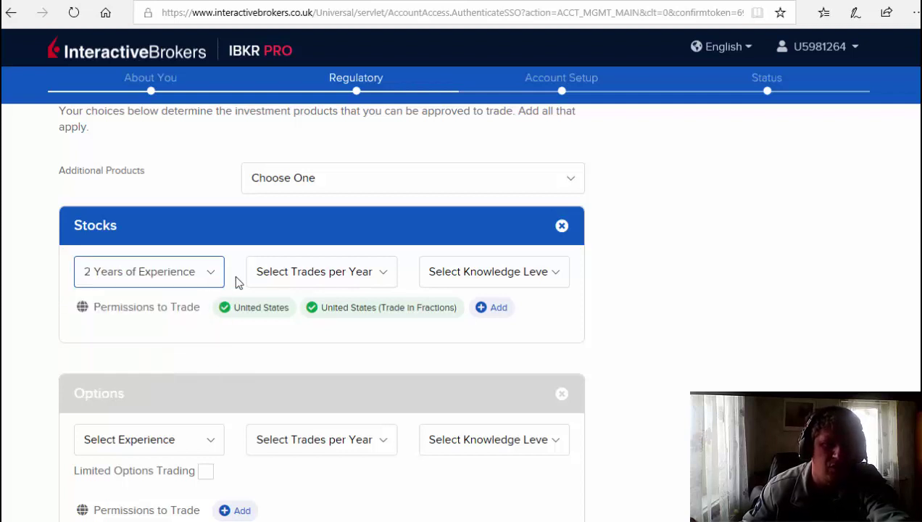
click(313, 280)
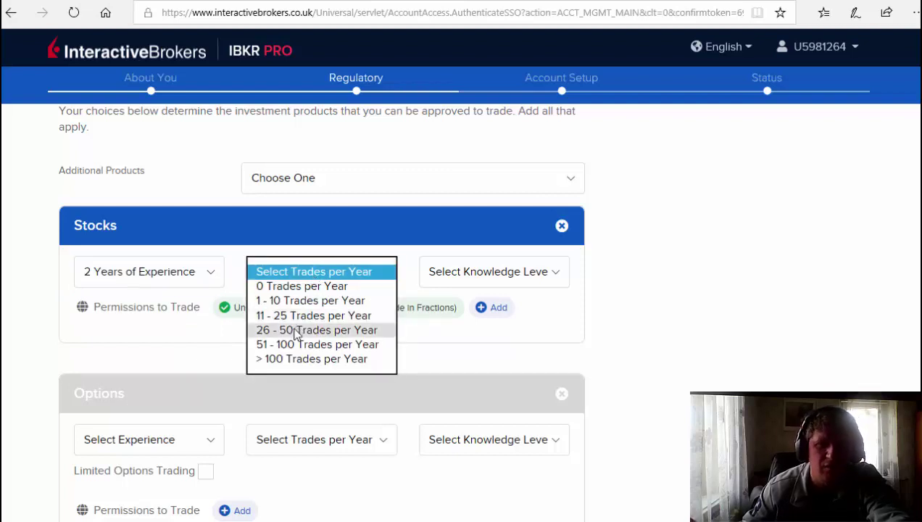
key(Return)
click(457, 279)
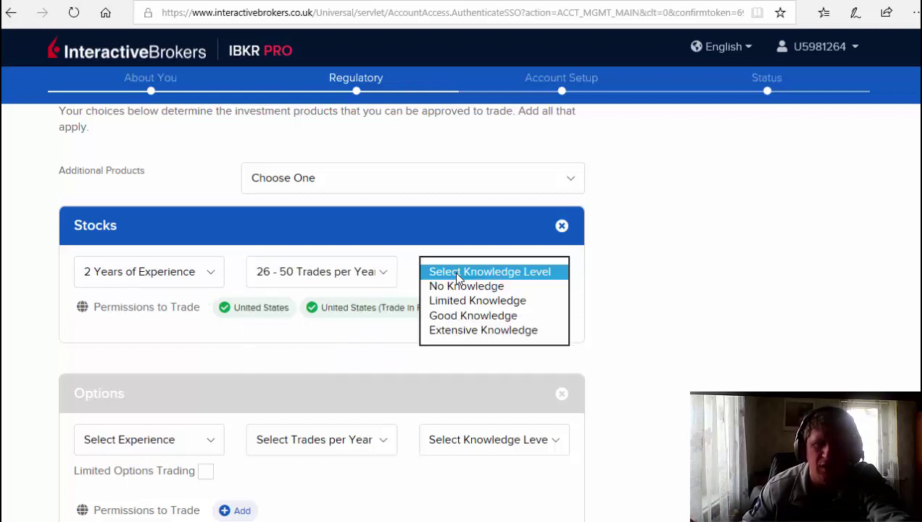
click(473, 319)
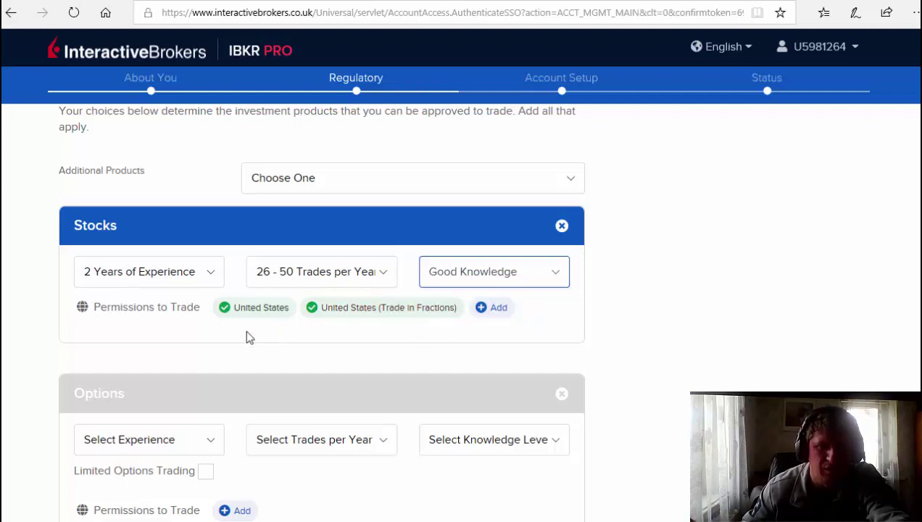
Scroll down through the Regulatory Information and Account Add-Ons sections to review them.
scroll(159, 294, down, 1)
scroll(172, 284, down, 2)
scroll(209, 326, down, 2)
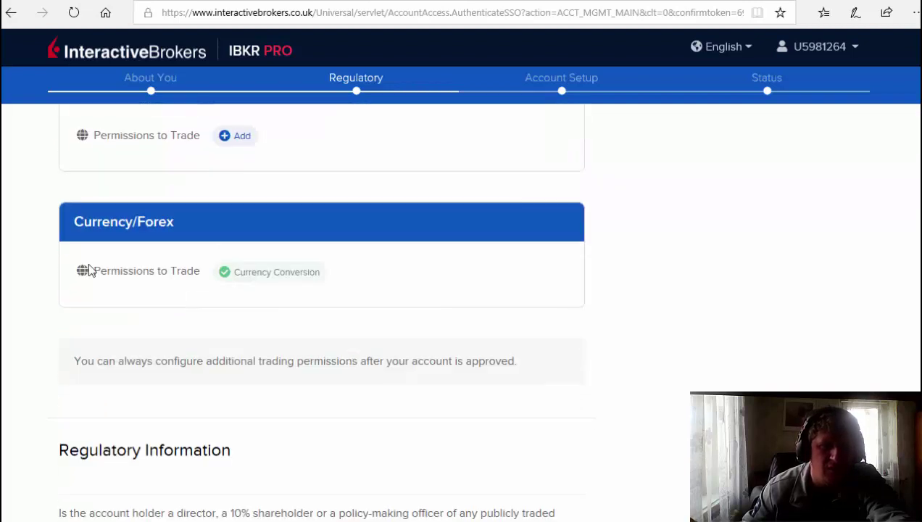
scroll(115, 272, down, 2)
scroll(188, 303, down, 2)
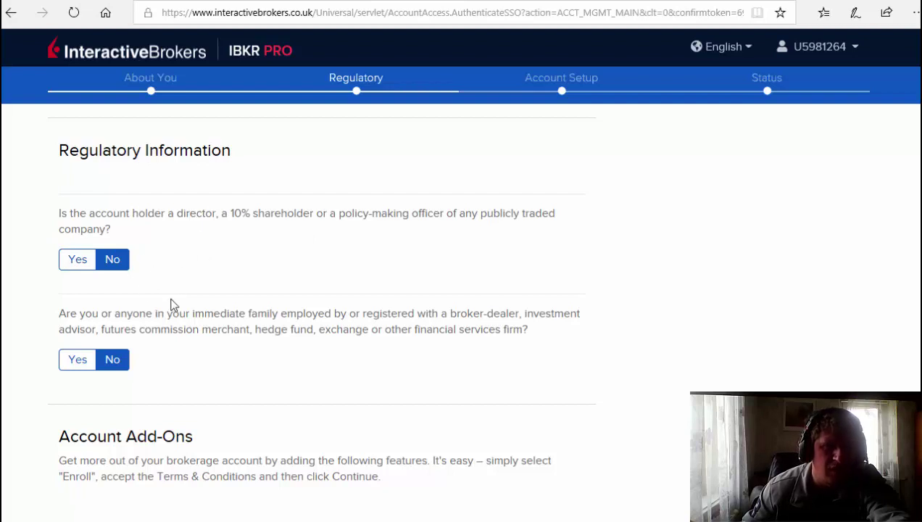
scroll(171, 305, down, 2)
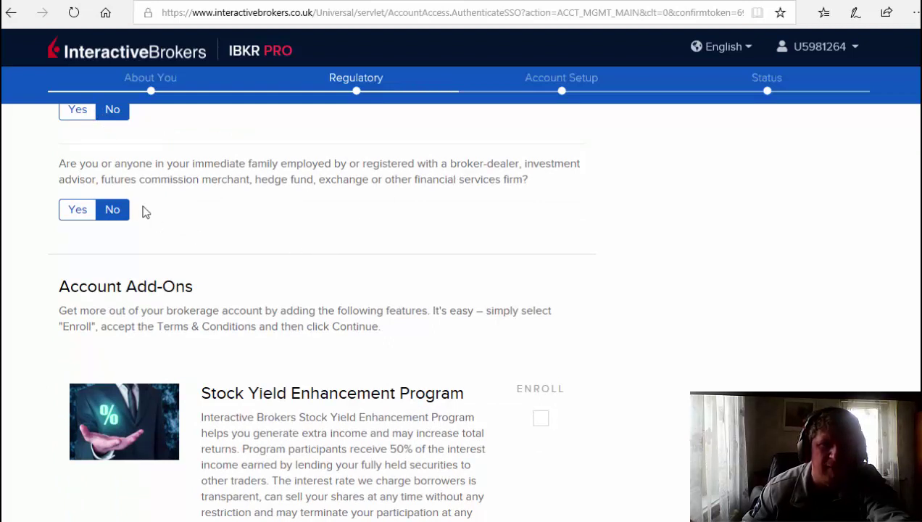
scroll(232, 228, down, 2)
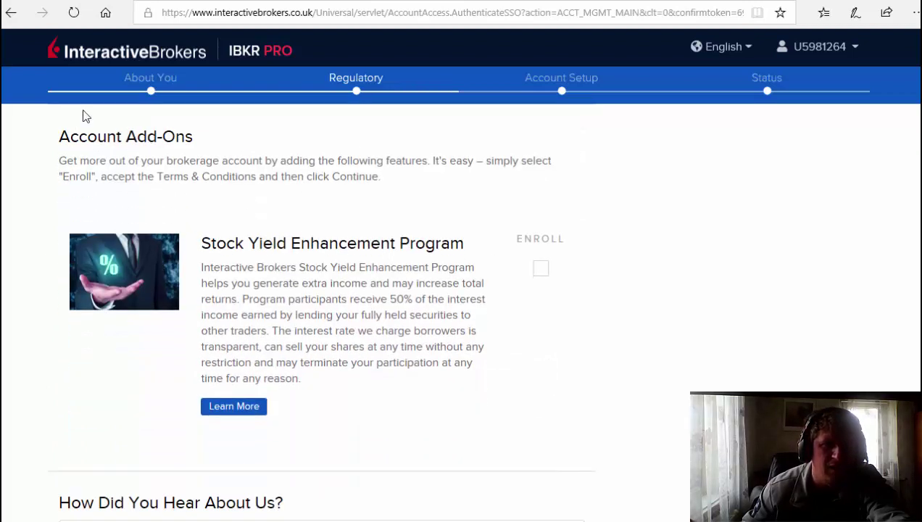
scroll(87, 209, up, 1)
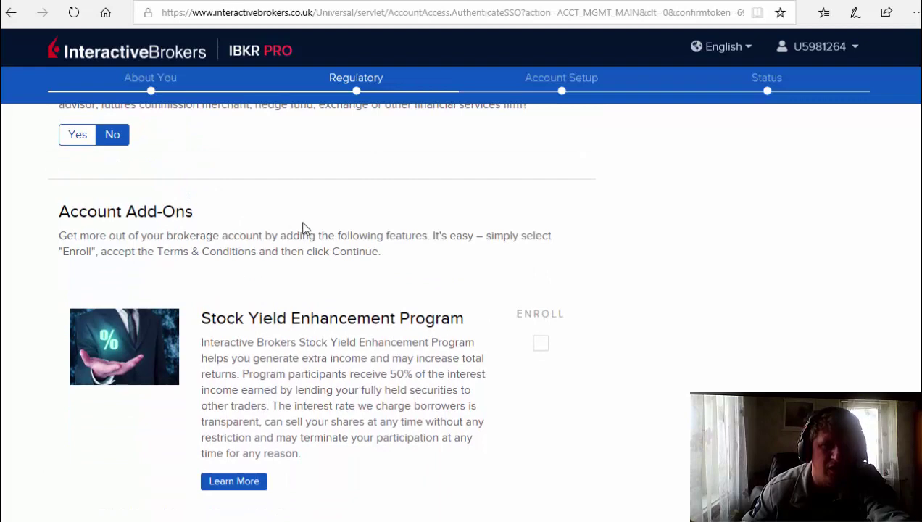
scroll(304, 228, down, 3)
scroll(286, 275, down, 1)
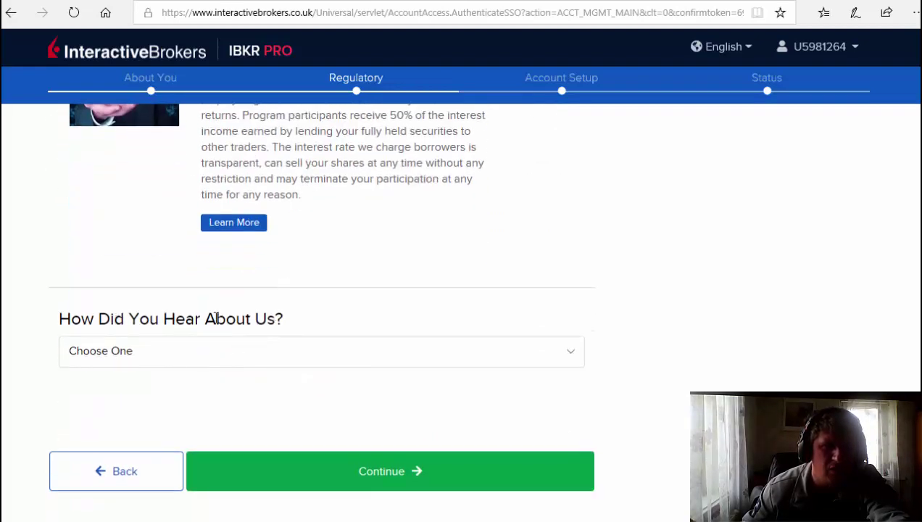
Set the referral source to TV & Radio, Fox News, and continue past the regulatory page.
click(276, 363)
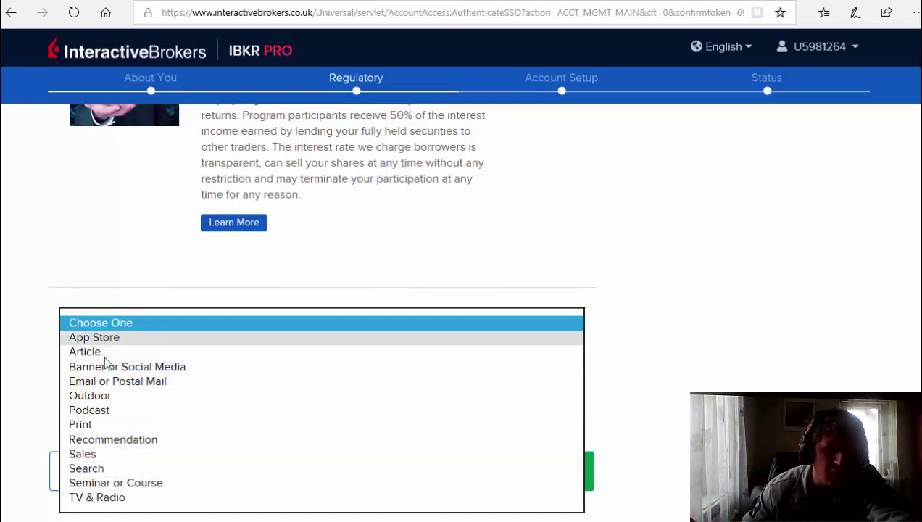
click(101, 497)
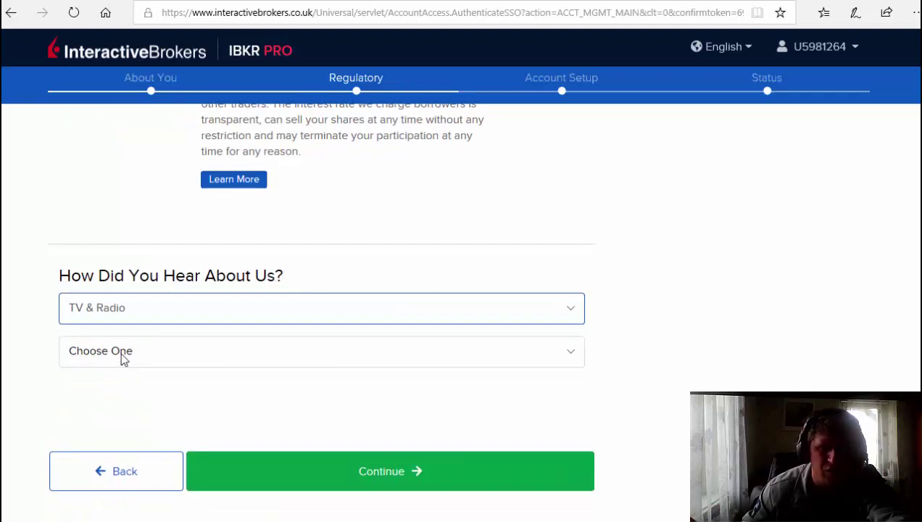
click(123, 355)
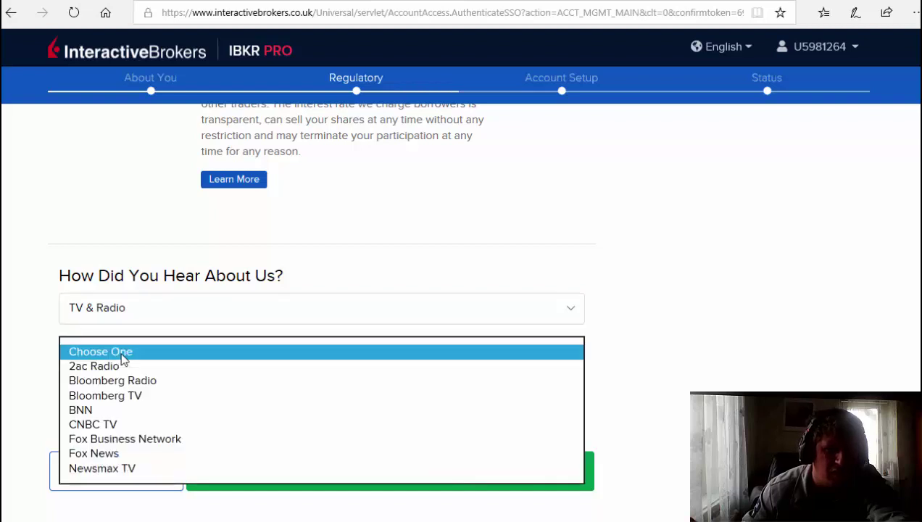
click(104, 455)
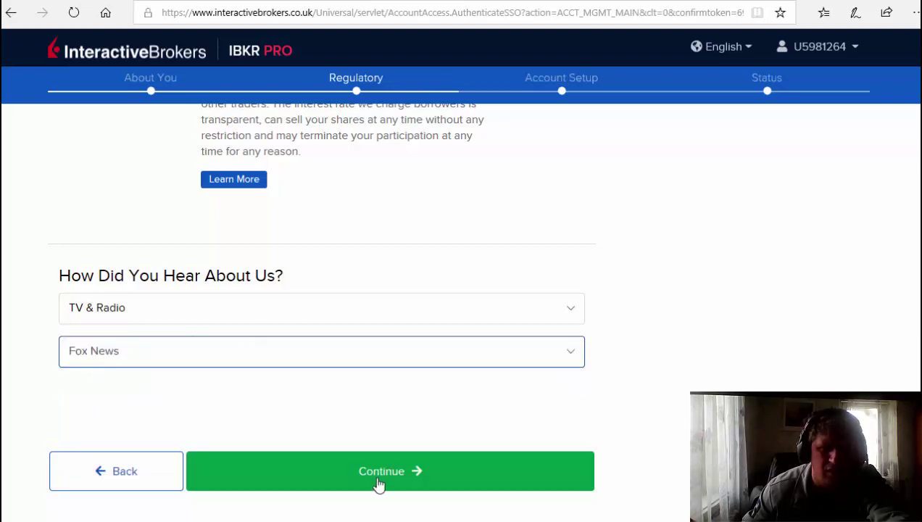
click(379, 481)
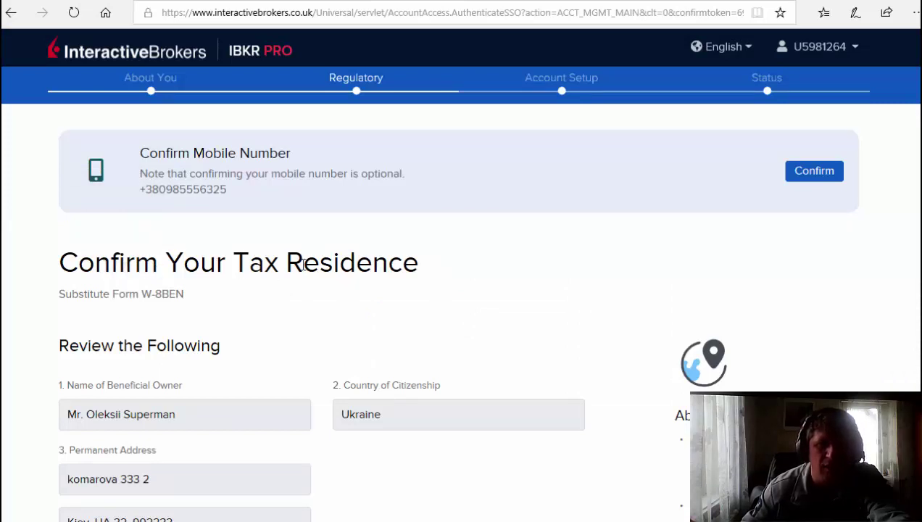
Select Ukraine as the treaty country of residence.
scroll(425, 250, down, 5)
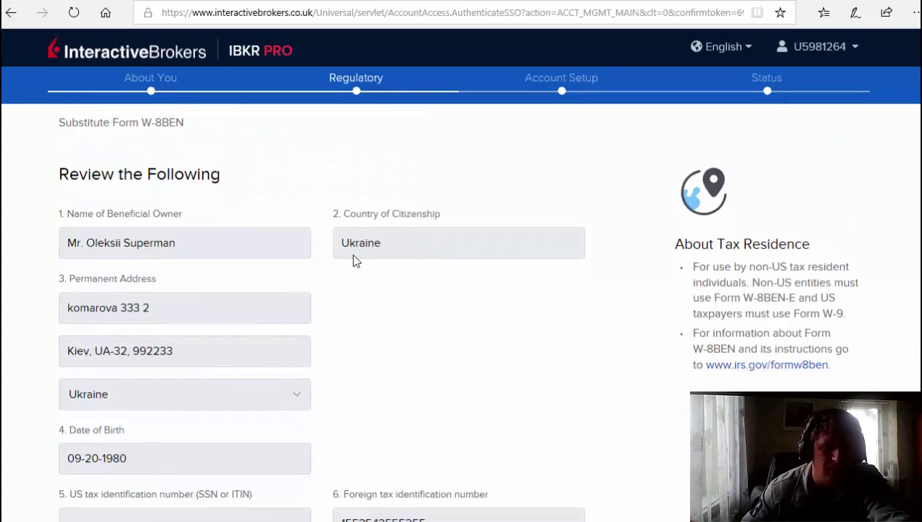
scroll(390, 215, down, 5)
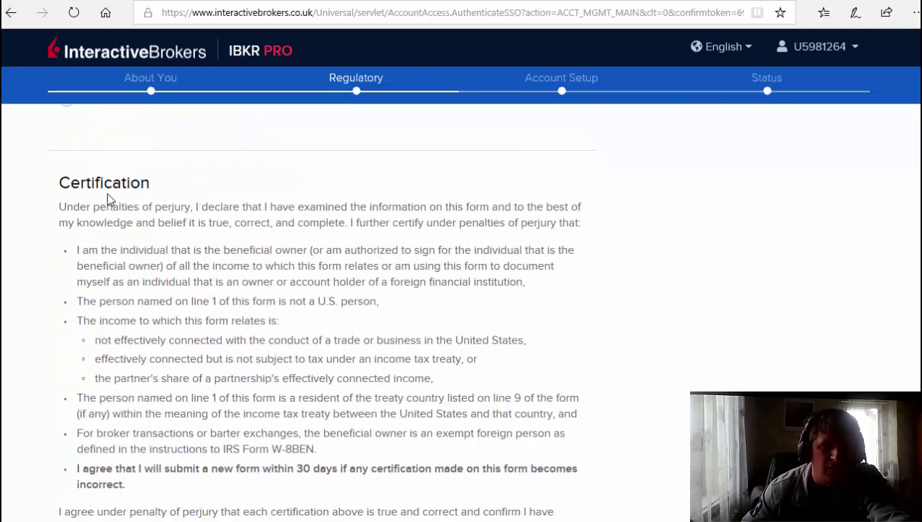
scroll(128, 197, up, 4)
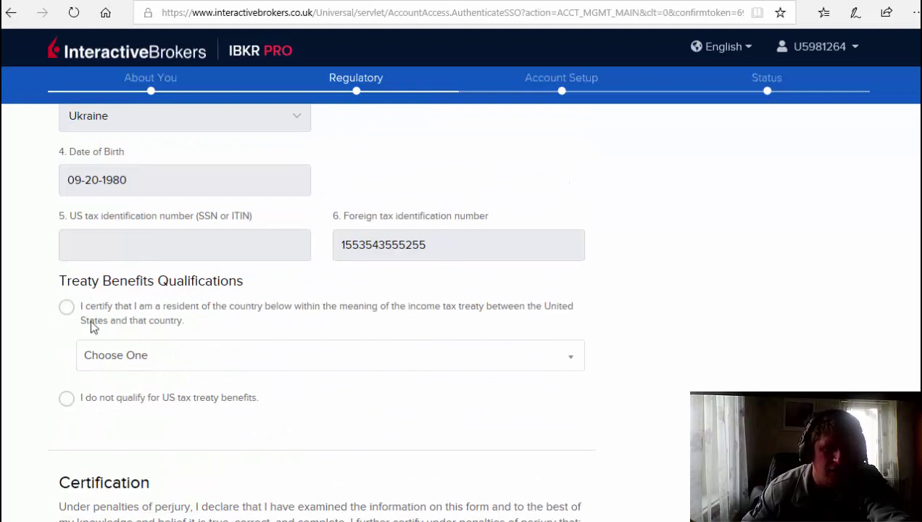
scroll(93, 275, up, 1)
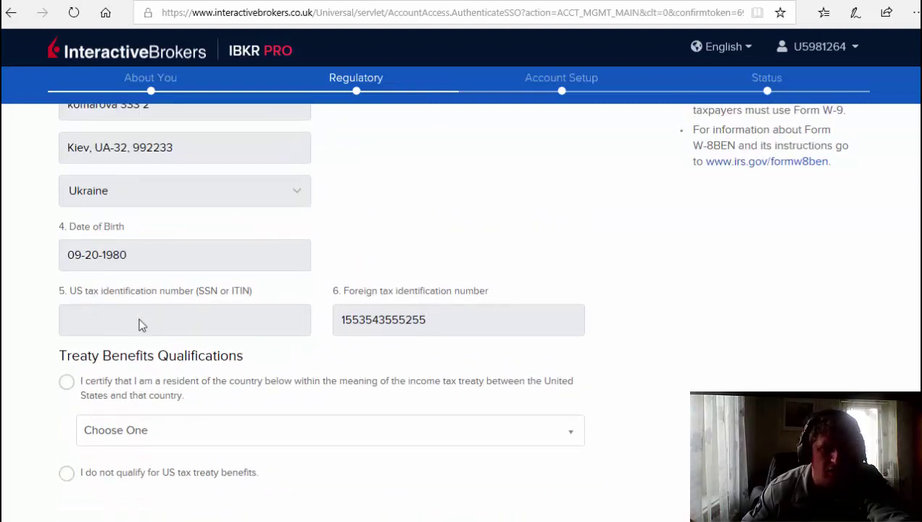
scroll(204, 314, down, 1)
scroll(204, 314, down, 2)
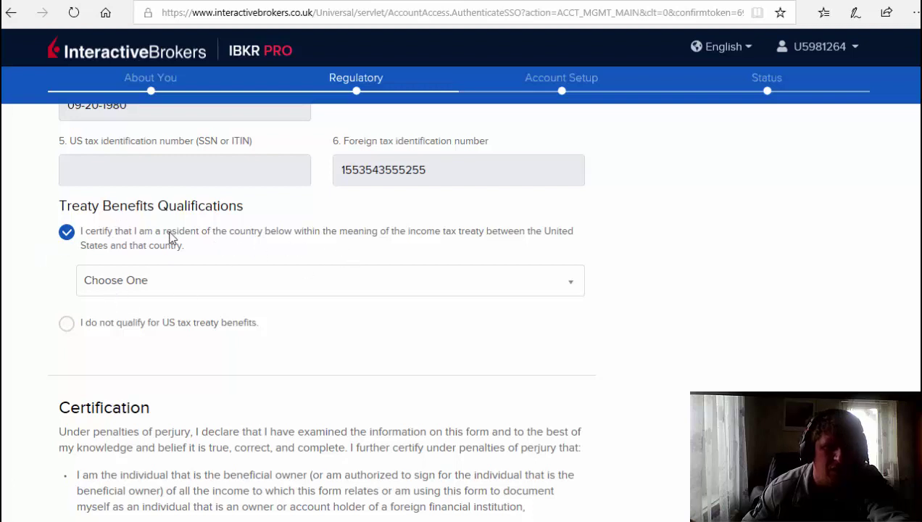
click(119, 287)
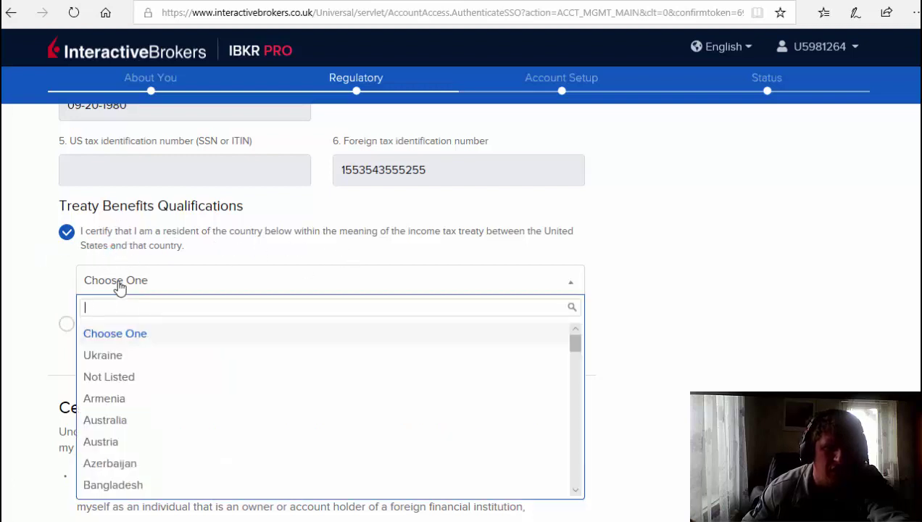
click(103, 356)
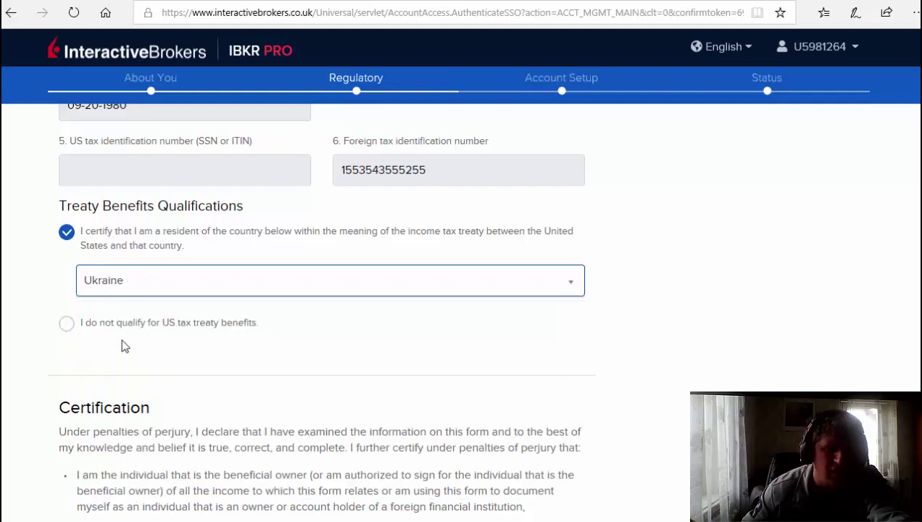
Dismiss the treaty warning, re-tick the resident certification and reselect Ukraine.
click(68, 324)
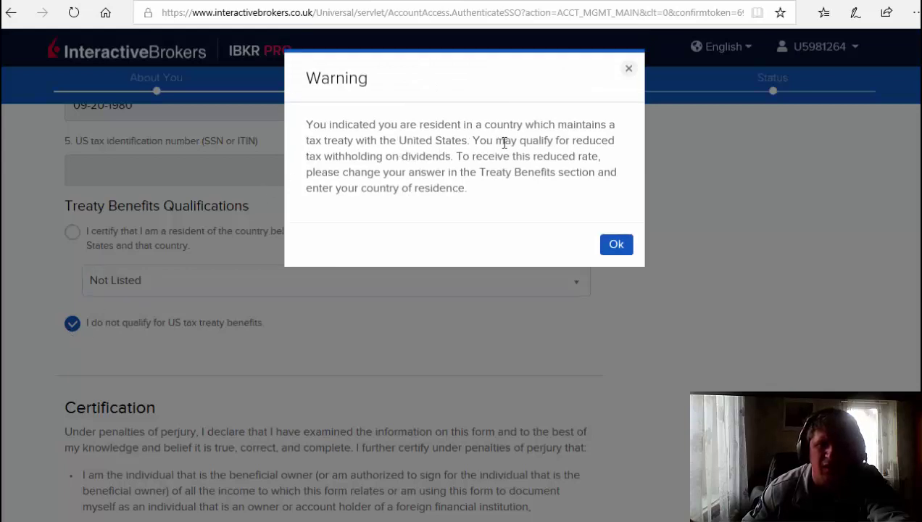
click(616, 245)
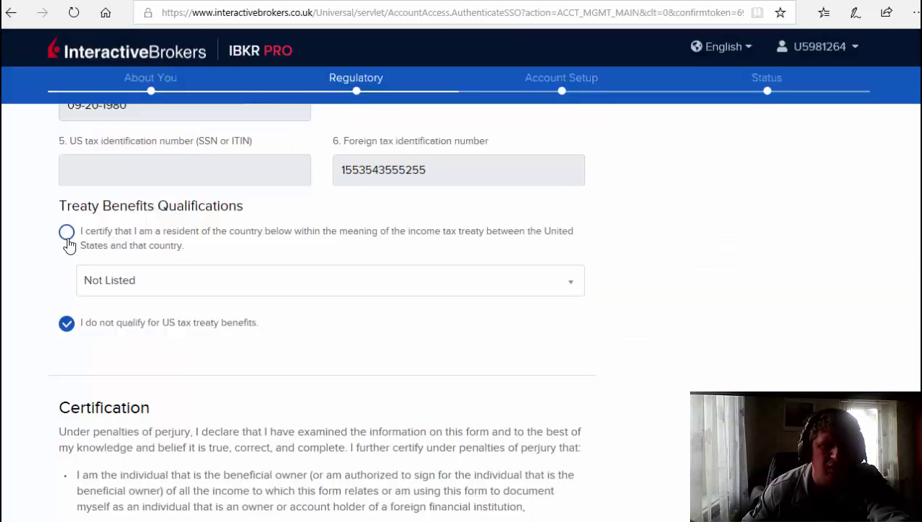
click(66, 233)
click(113, 283)
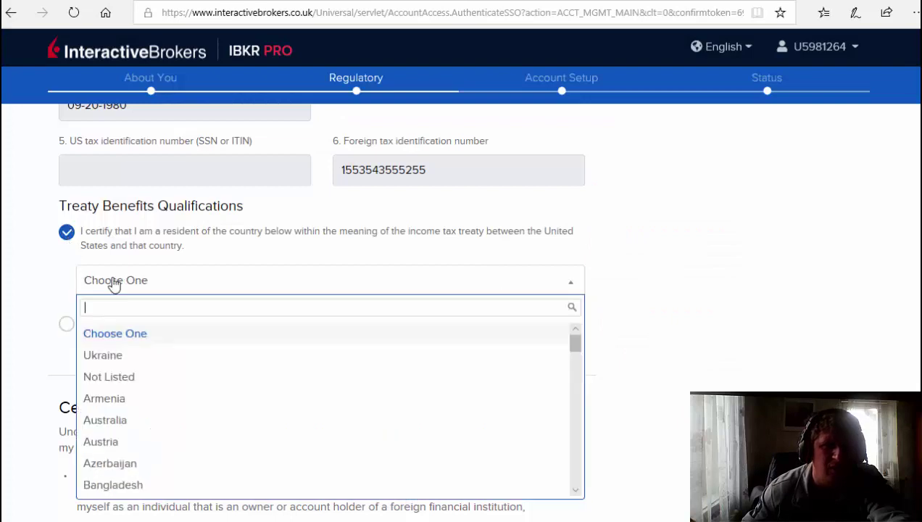
click(118, 348)
Answer Yes to the perjury certification and electronic tax-form consent, then scroll to Signature.
scroll(183, 280, down, 2)
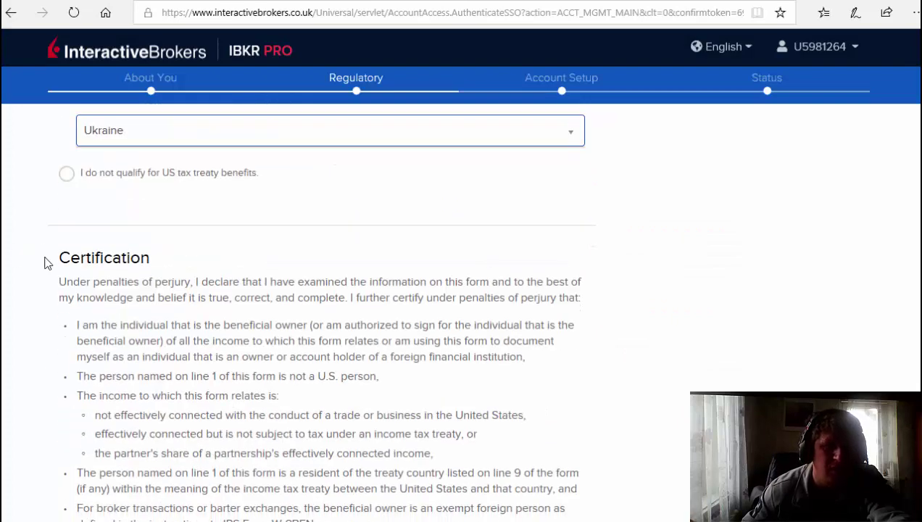
scroll(152, 282, down, 5)
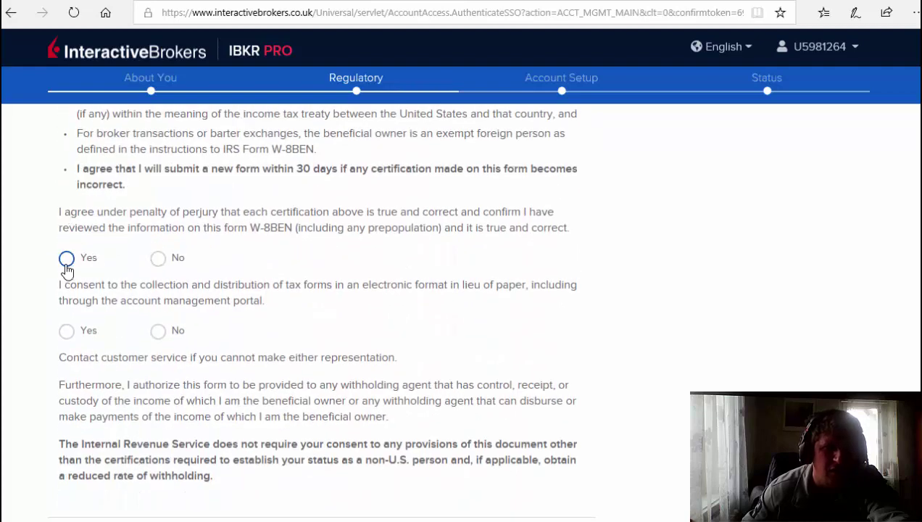
click(66, 260)
click(67, 330)
scroll(178, 248, down, 3)
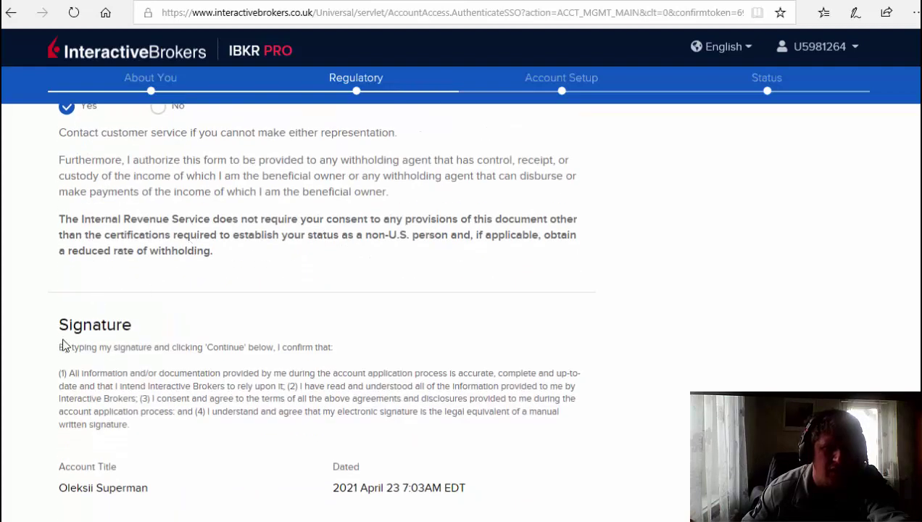
scroll(143, 314, down, 3)
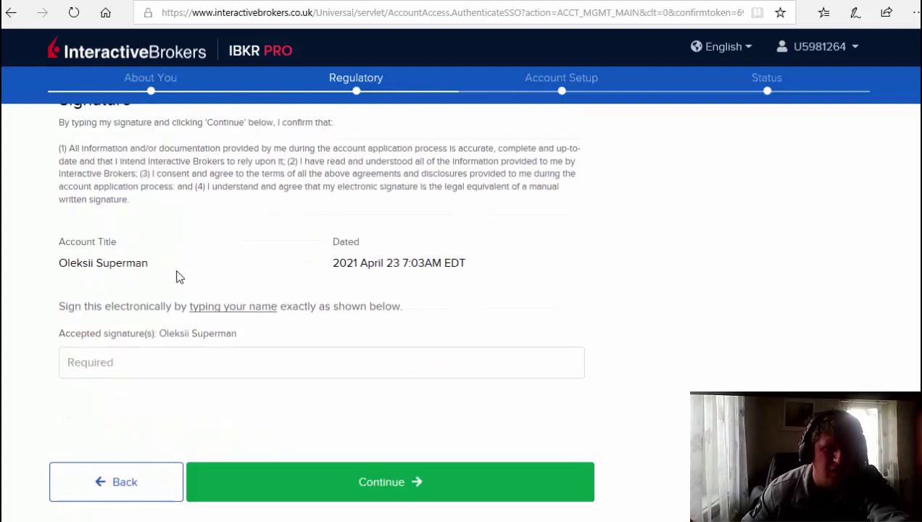
scroll(190, 283, down, 1)
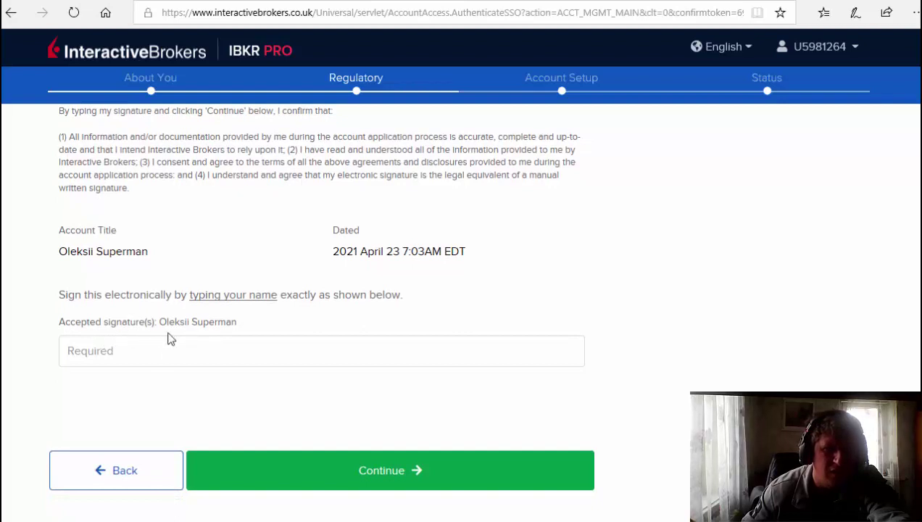
Submit the form signed with only the account holder's first name; it is rejected as not matching.
click(87, 352)
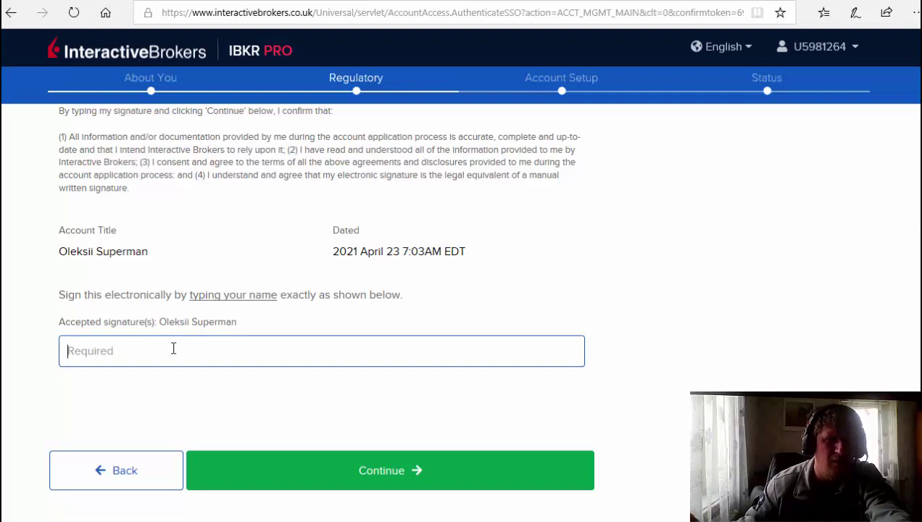
text(O)
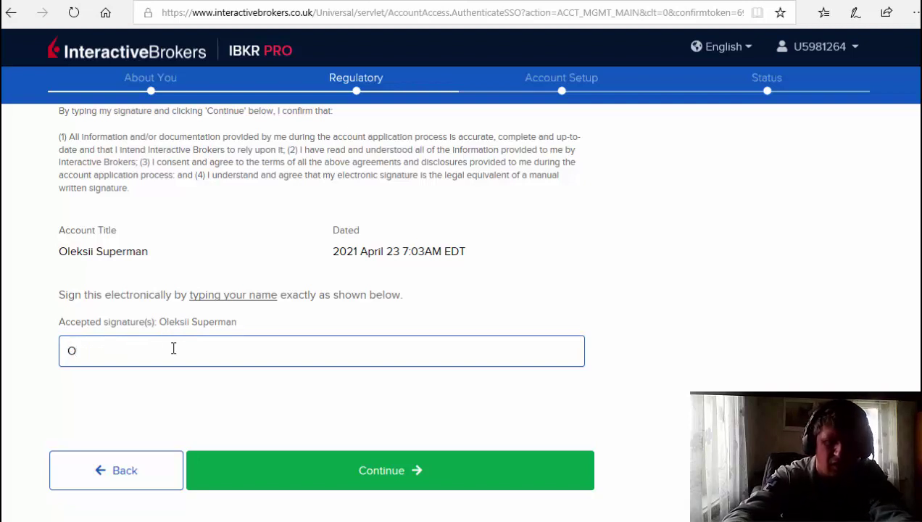
text(leksii)
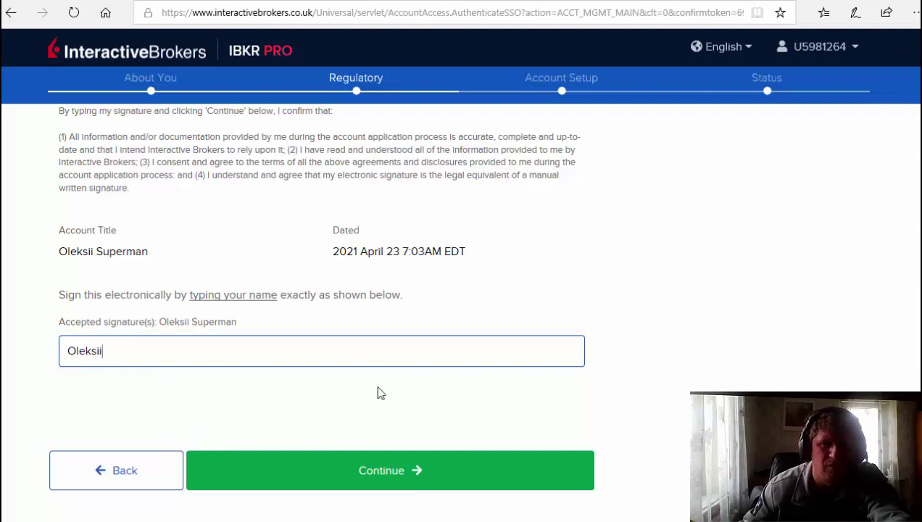
scroll(356, 345, up, 10)
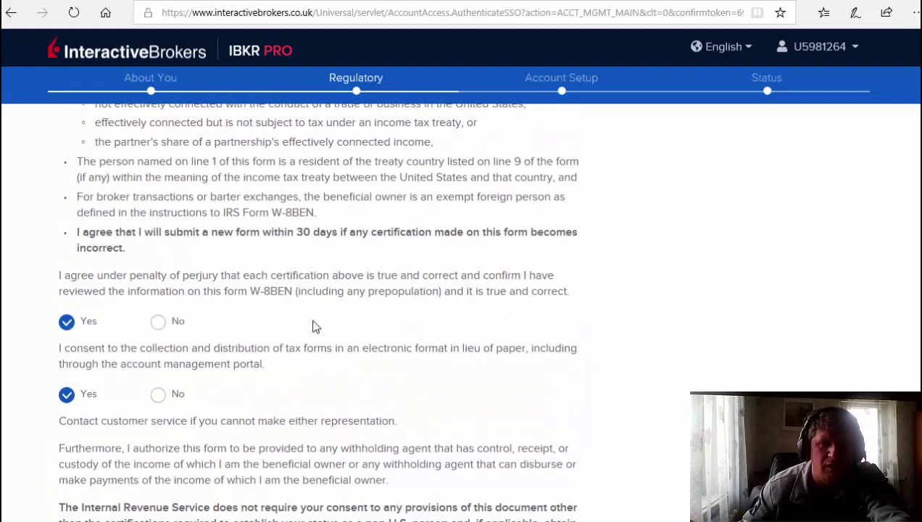
scroll(312, 327, down, 10)
scroll(314, 322, up, 6)
scroll(313, 321, down, 6)
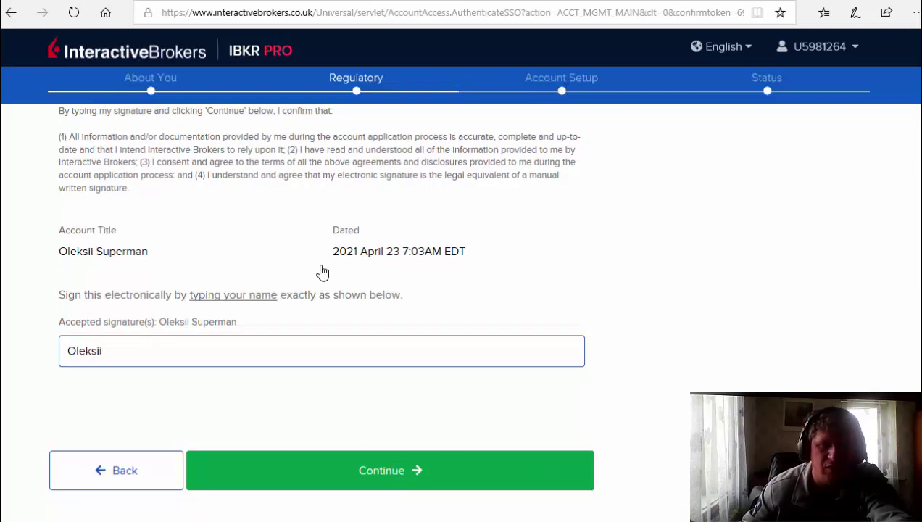
click(397, 486)
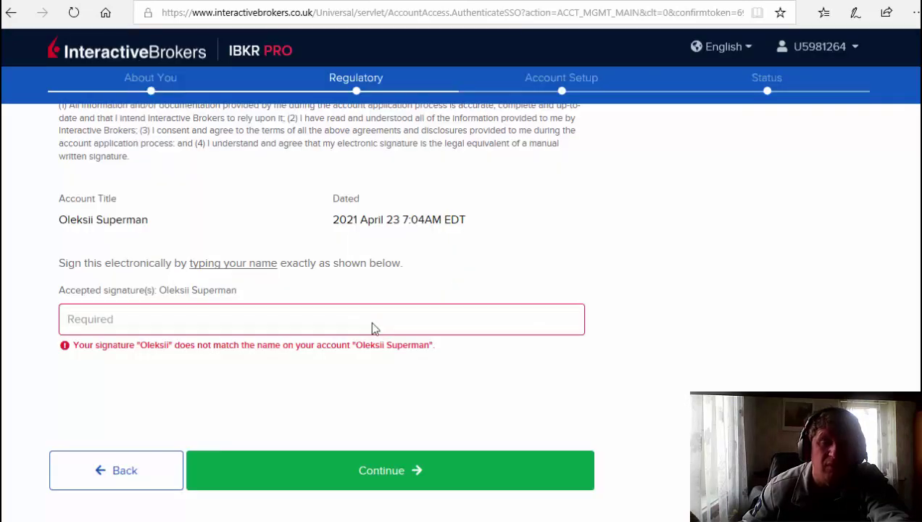
click(84, 324)
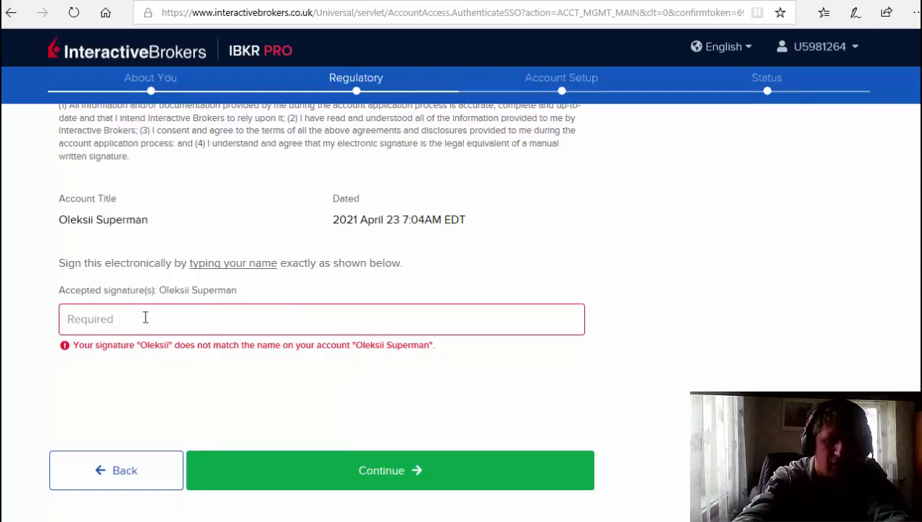
Sign with the account holder's full name, fixing a typo, and submit the form.
text(Oleksii S)
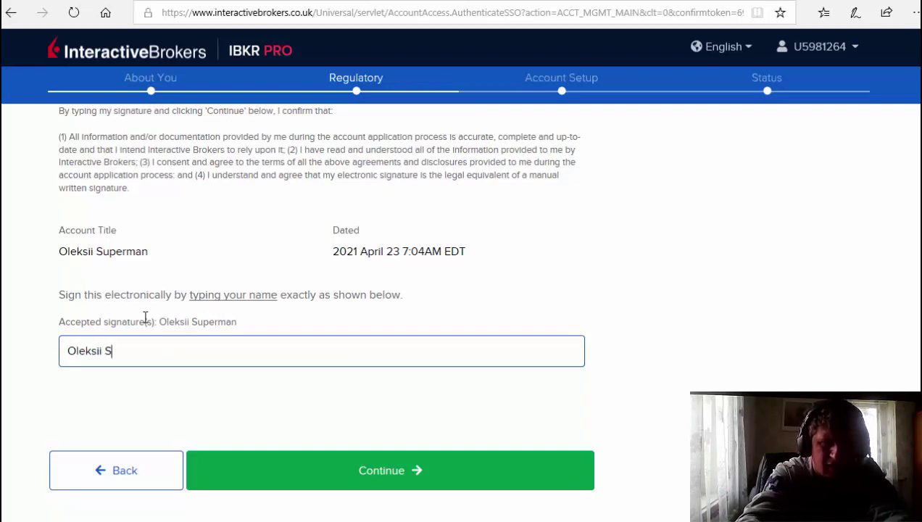
text(er)
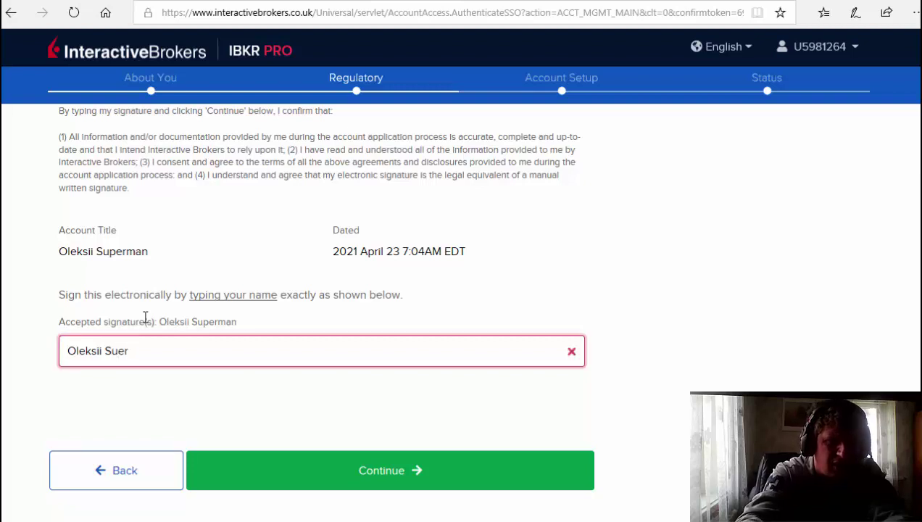
key(BackSpace)
key(BackSpace)
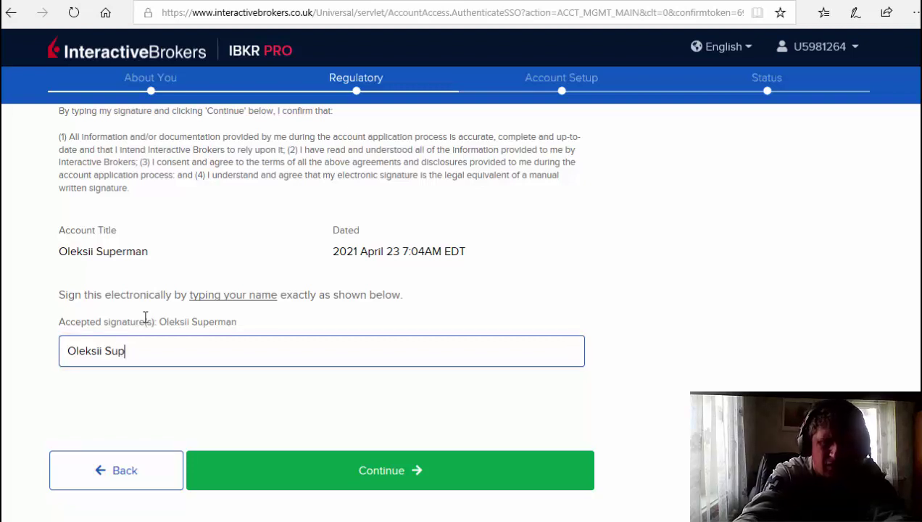
text(perman)
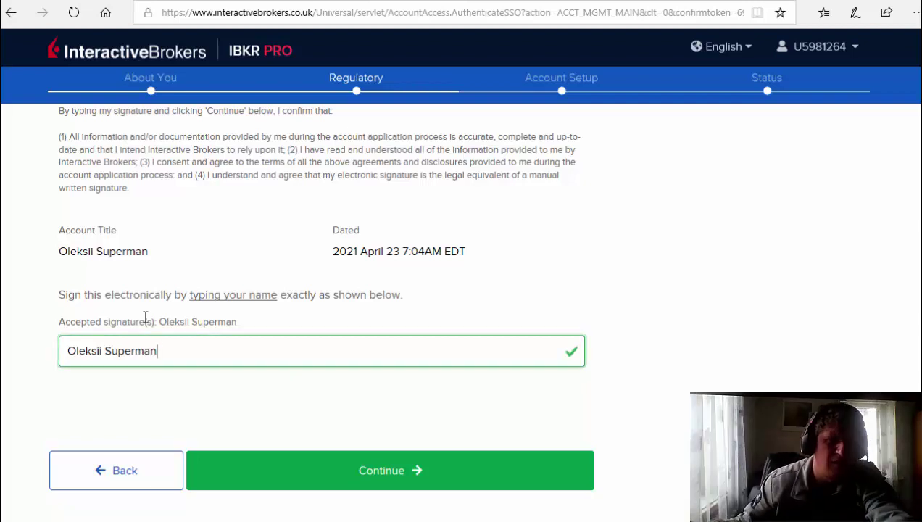
click(432, 472)
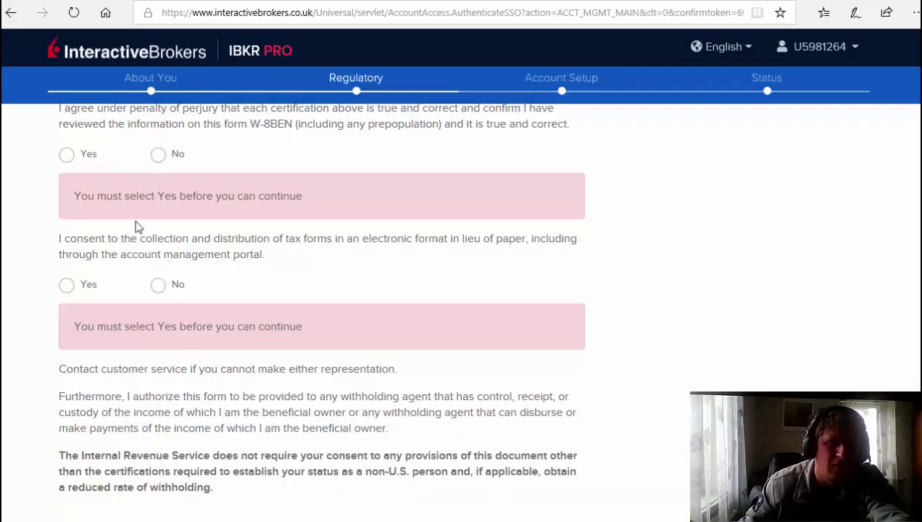
Re-answer Yes to the W-8BEN perjury certification and electronic delivery consent, then highlight the account title name.
scroll(175, 250, up, 1)
scroll(82, 243, up, 1)
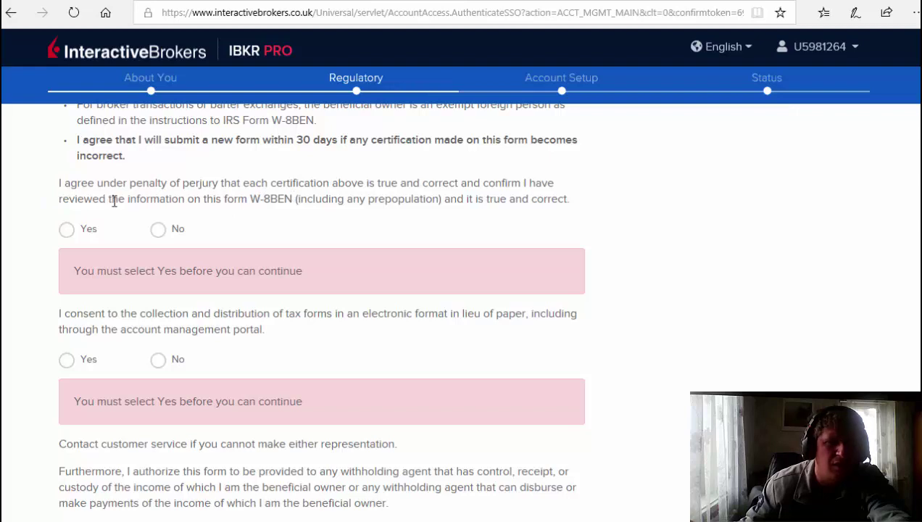
scroll(118, 206, up, 1)
scroll(94, 253, up, 3)
scroll(91, 217, down, 3)
click(66, 305)
scroll(87, 302, down, 2)
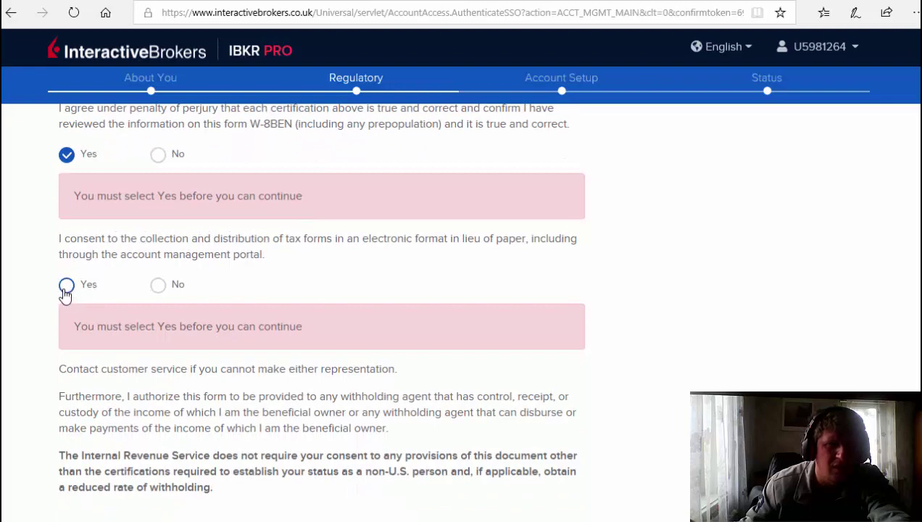
click(66, 289)
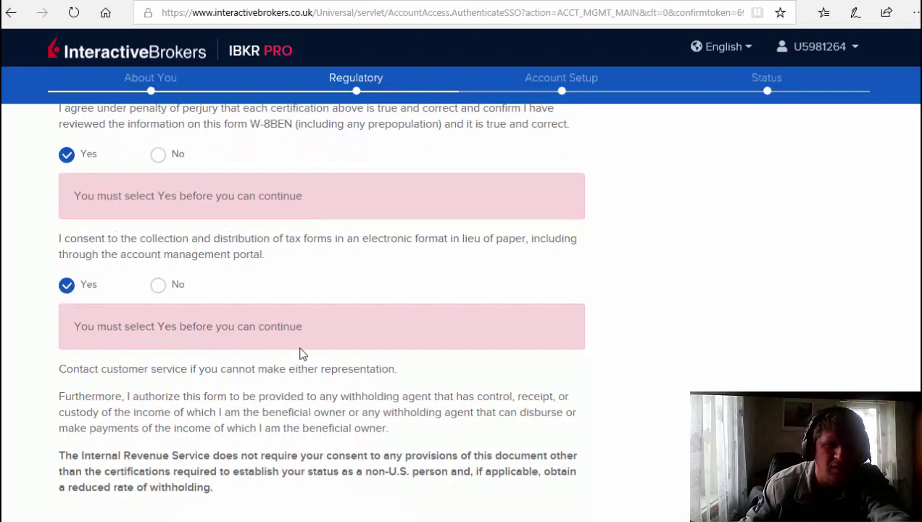
scroll(303, 353, down, 7)
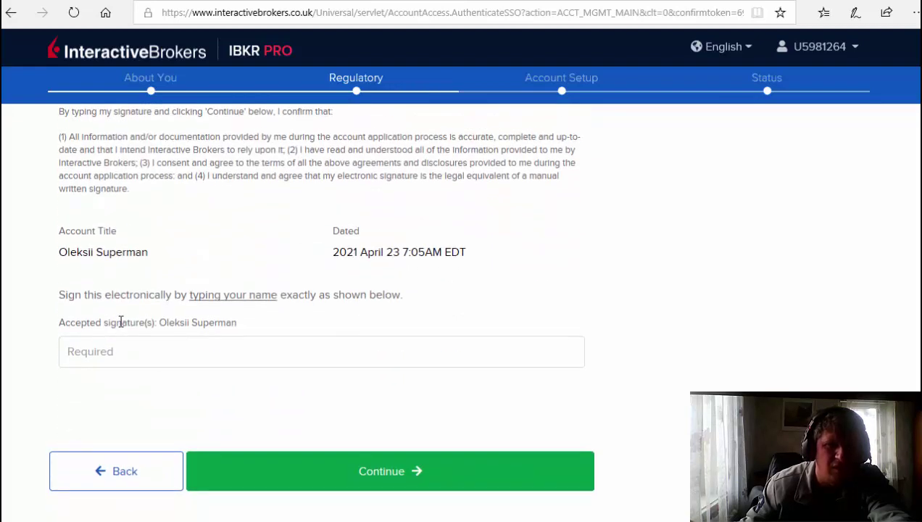
drag(63, 252, 148, 254)
Re-enter the signature as the account holder's full name, correcting a mistyped letter.
click(123, 360)
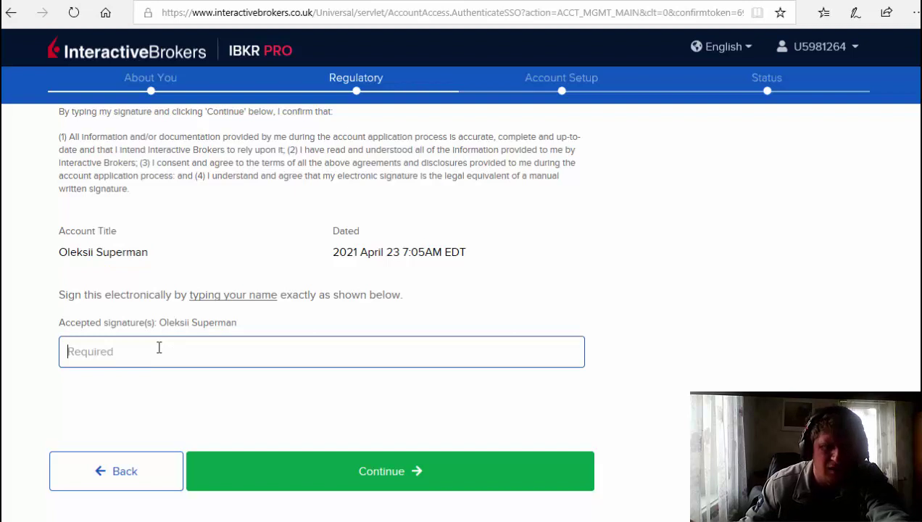
text(O)
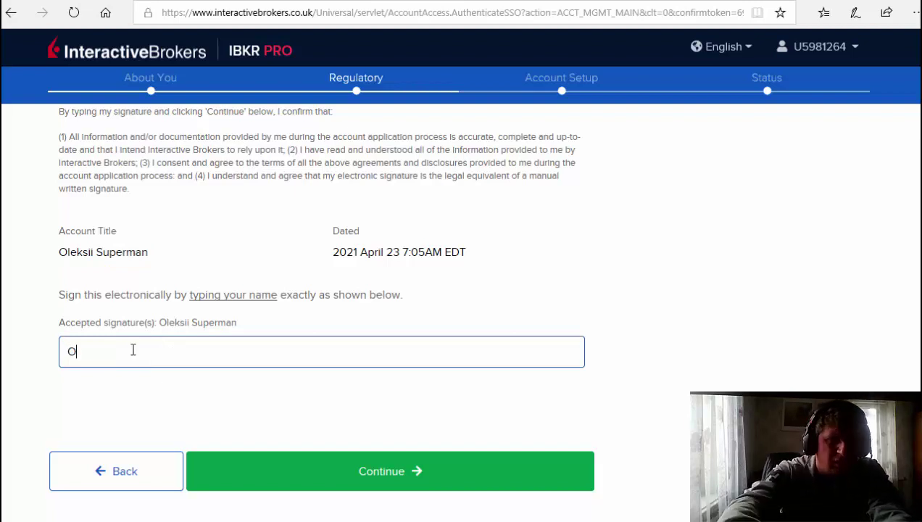
text(leksii M)
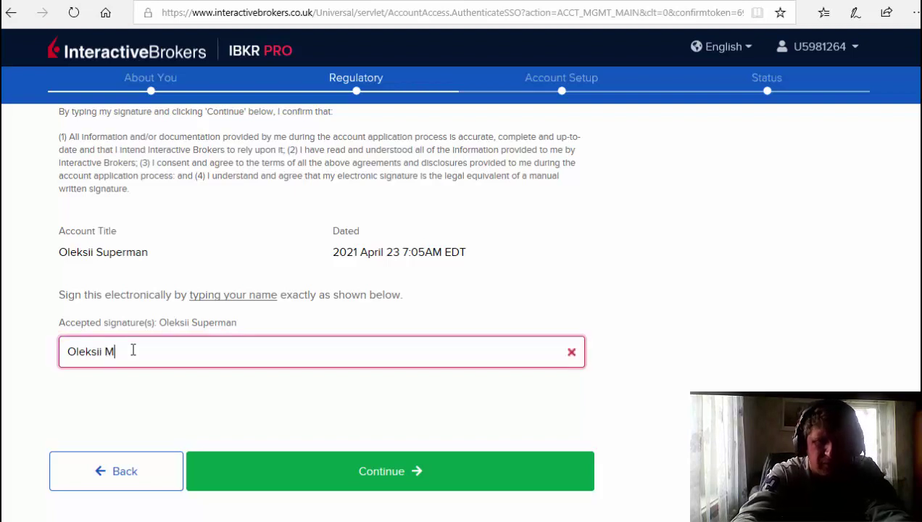
key(BackSpace)
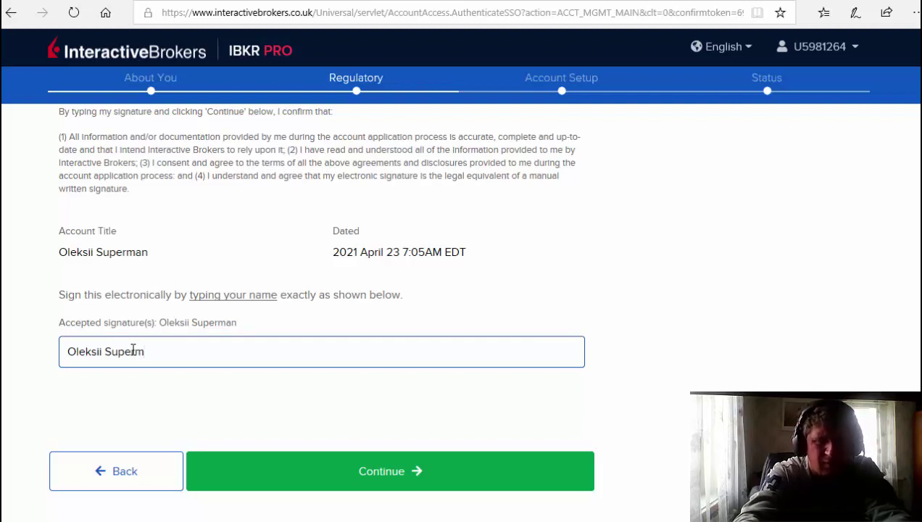
text(Superman)
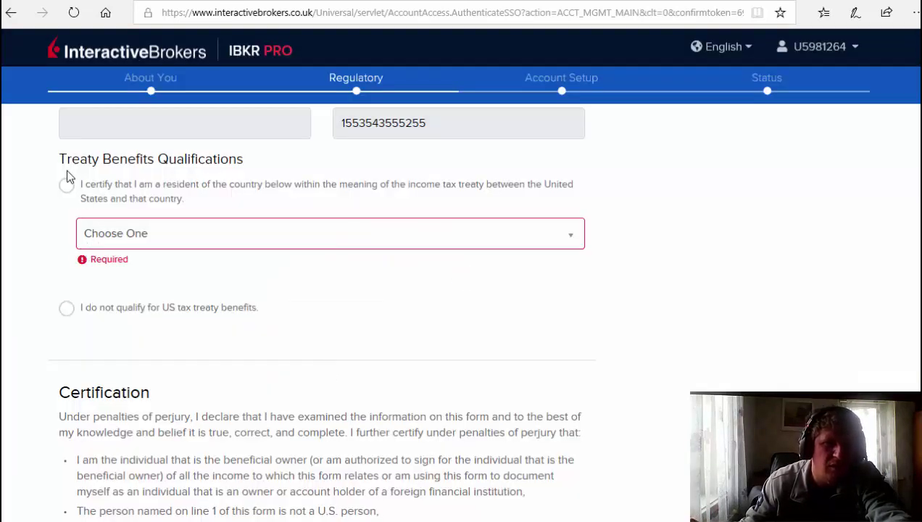
Tick the claim of residence in a US tax-treaty country and return to the signature field.
scroll(68, 203, up, 2)
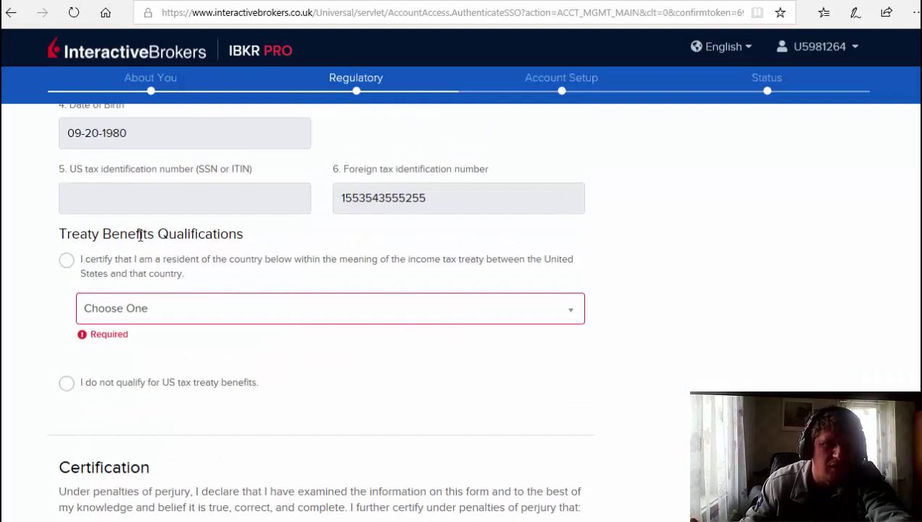
click(66, 267)
scroll(120, 300, up, 1)
scroll(116, 290, down, 2)
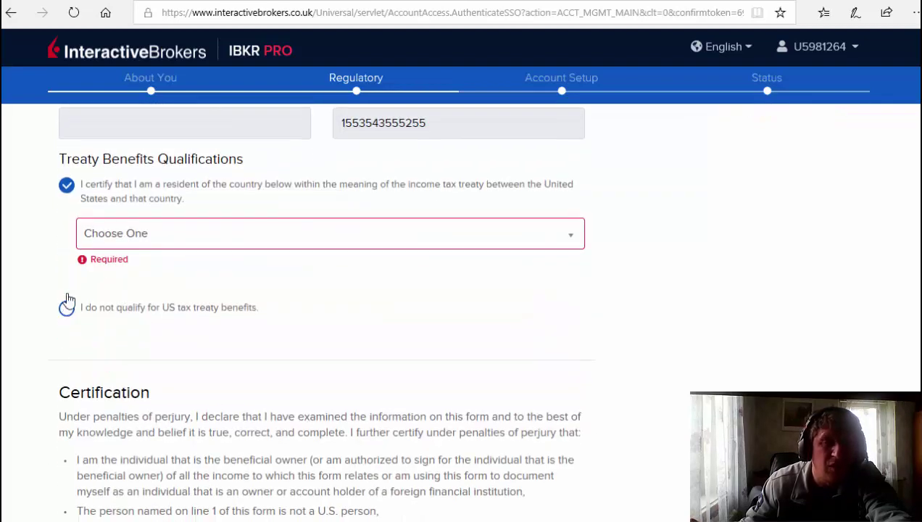
scroll(118, 232, down, 4)
scroll(121, 255, down, 8)
click(88, 348)
Sign and submit, then choose Ukraine as the treaty country when it is flagged as required.
text(O)
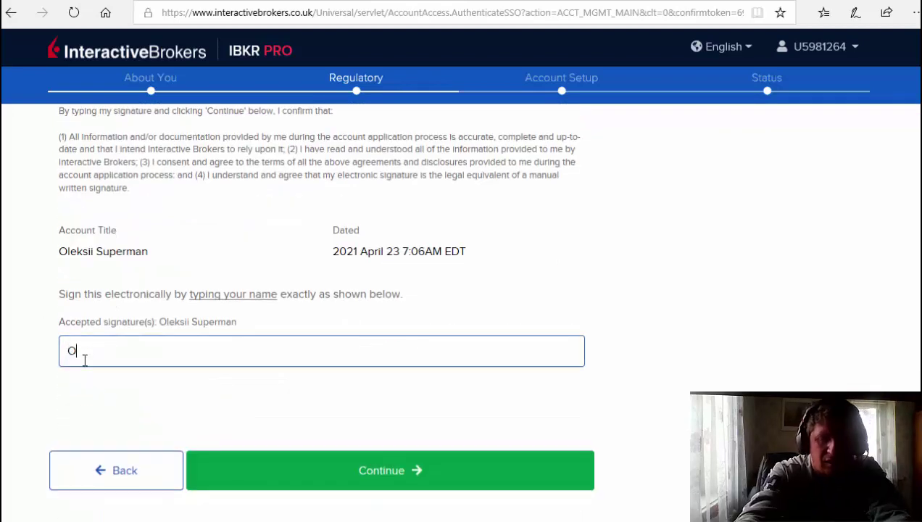
text(le)
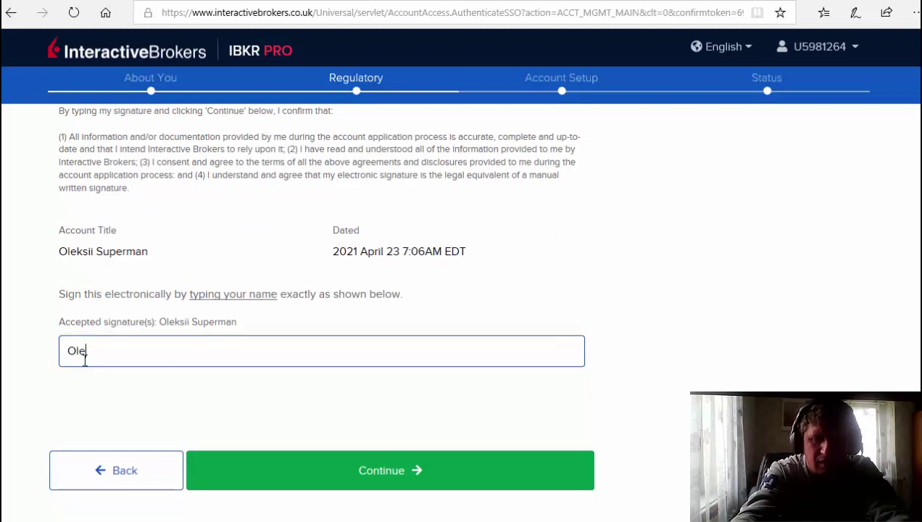
text(ksii S)
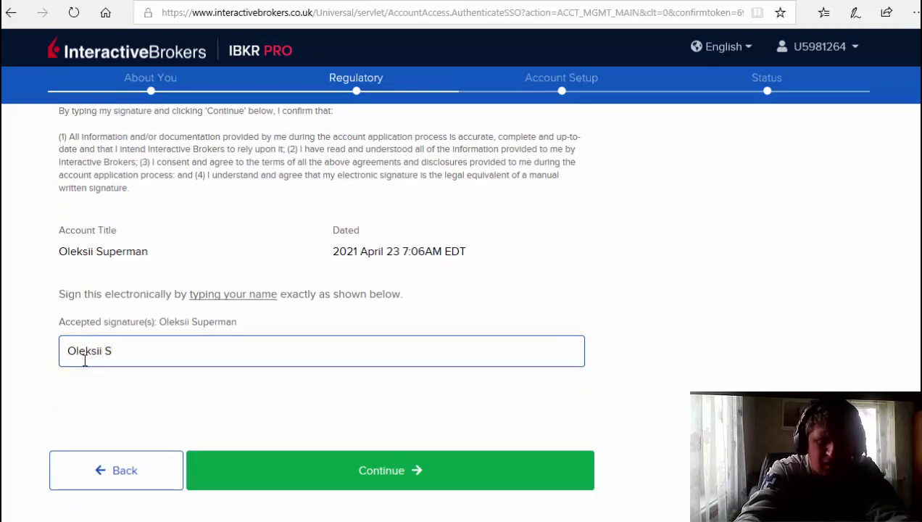
text(uperman)
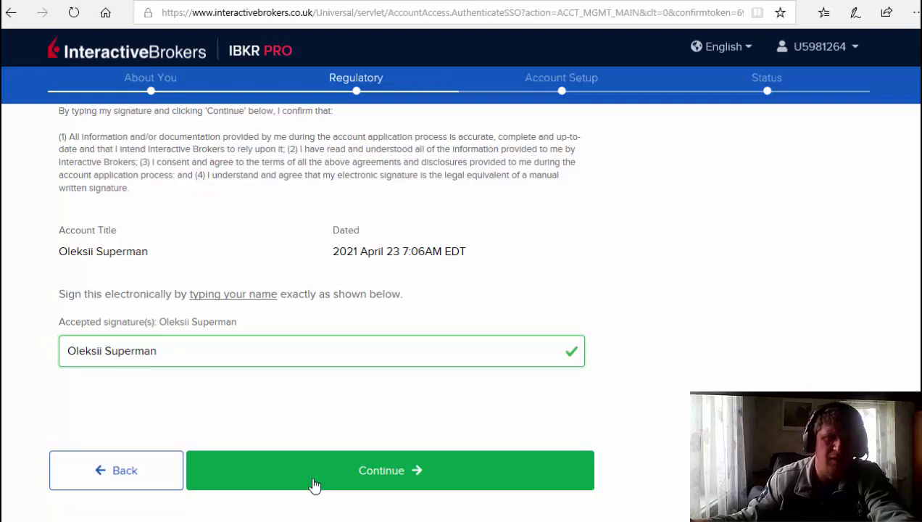
key(Return)
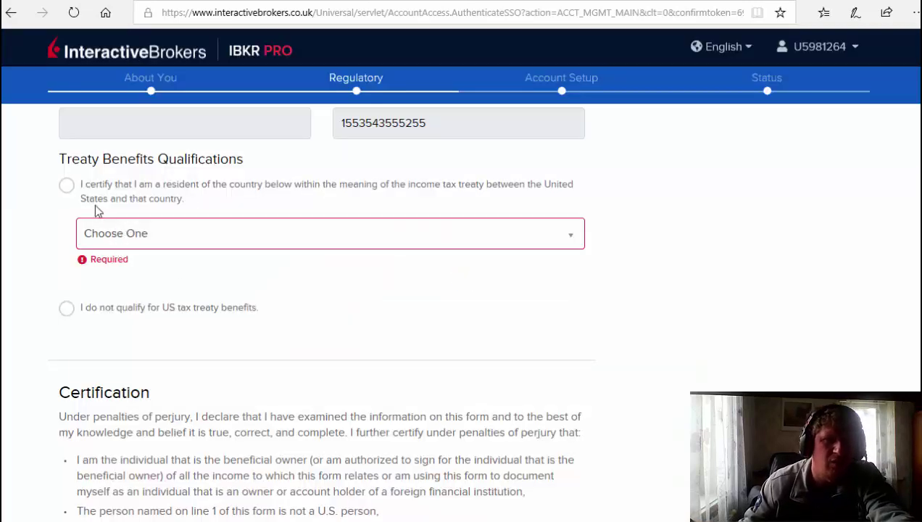
scroll(76, 214, up, 1)
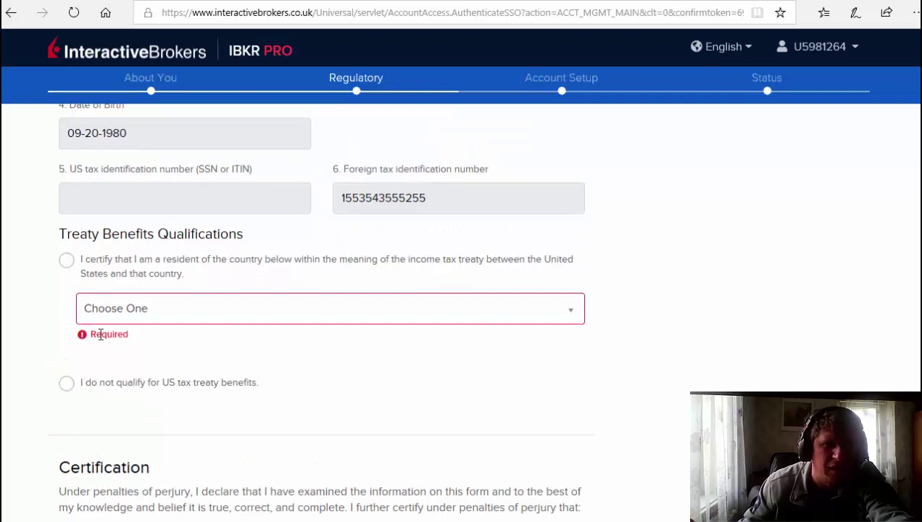
click(108, 312)
click(109, 383)
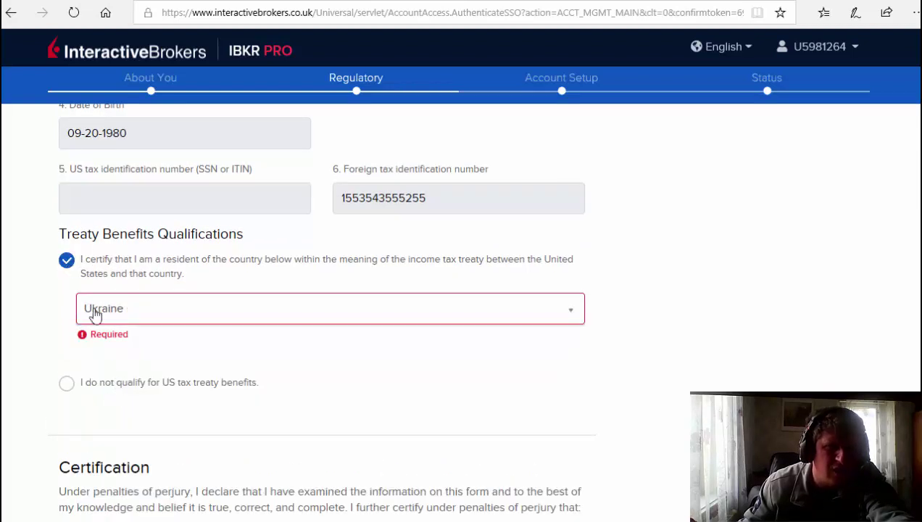
Re-type the account holder's full name as the signature, correcting a misspelling.
scroll(148, 261, down, 3)
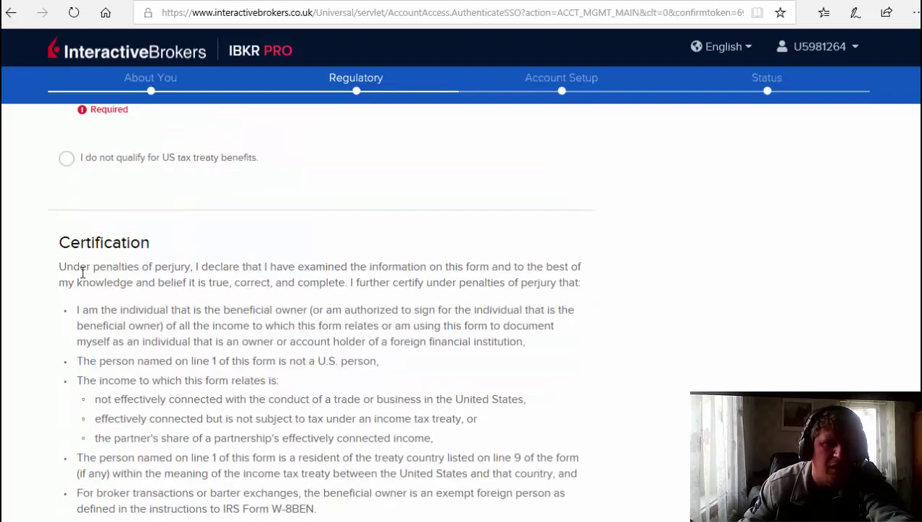
scroll(130, 200, down, 4)
scroll(123, 308, down, 10)
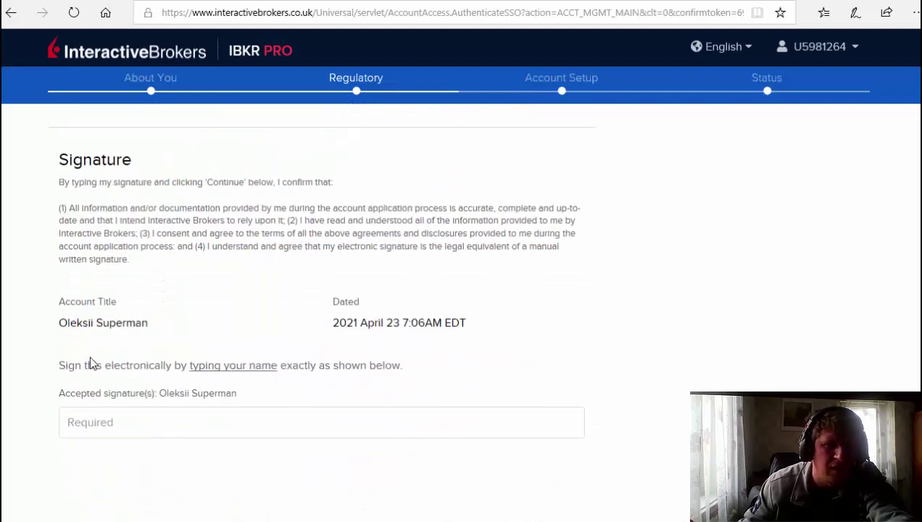
scroll(91, 361, down, 1)
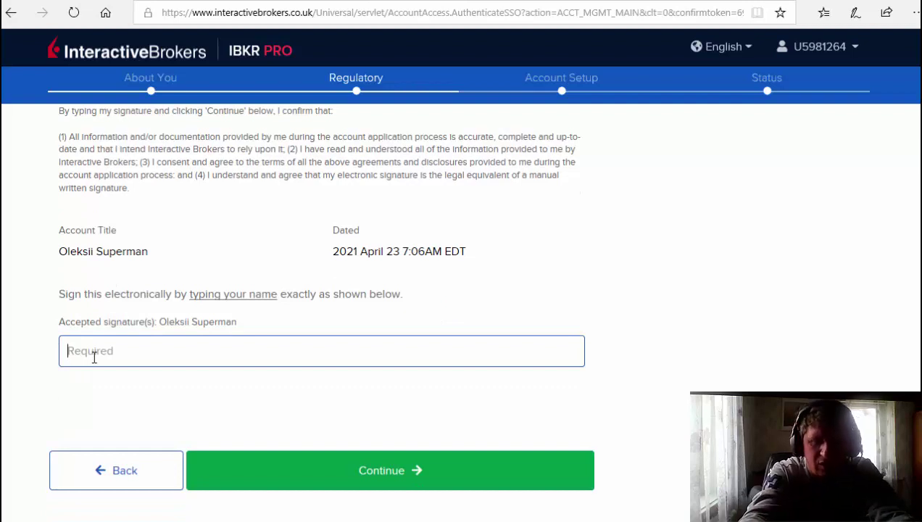
text(Oleksii S)
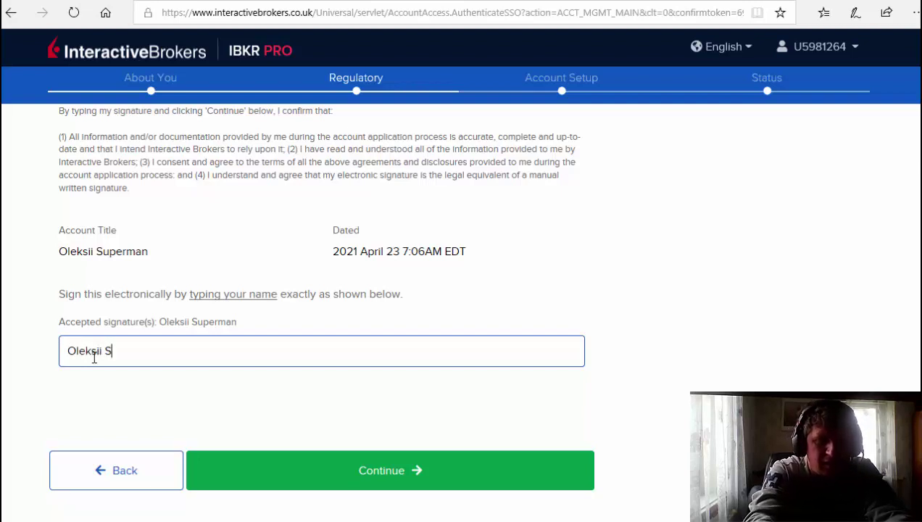
text(uer)
key(BackSpace)
key(BackSpace)
text(perman)
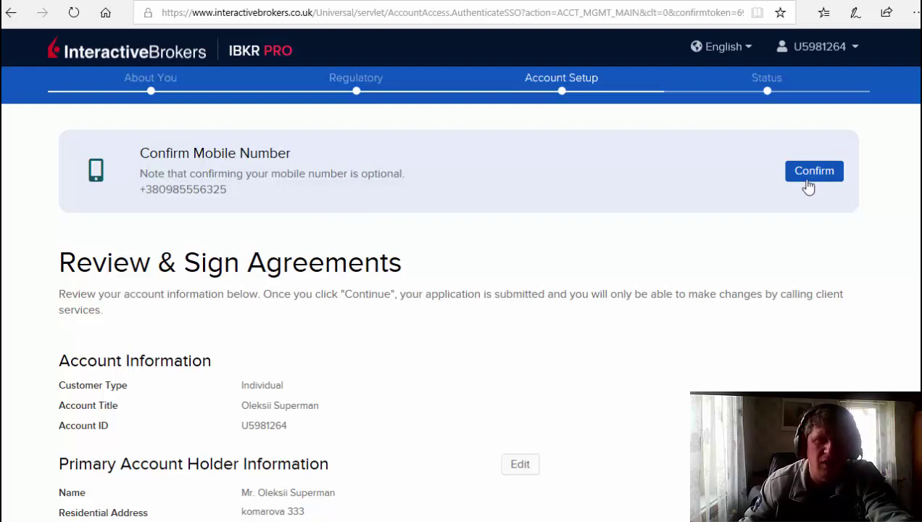
scroll(521, 216, down, 3)
scroll(348, 192, up, 3)
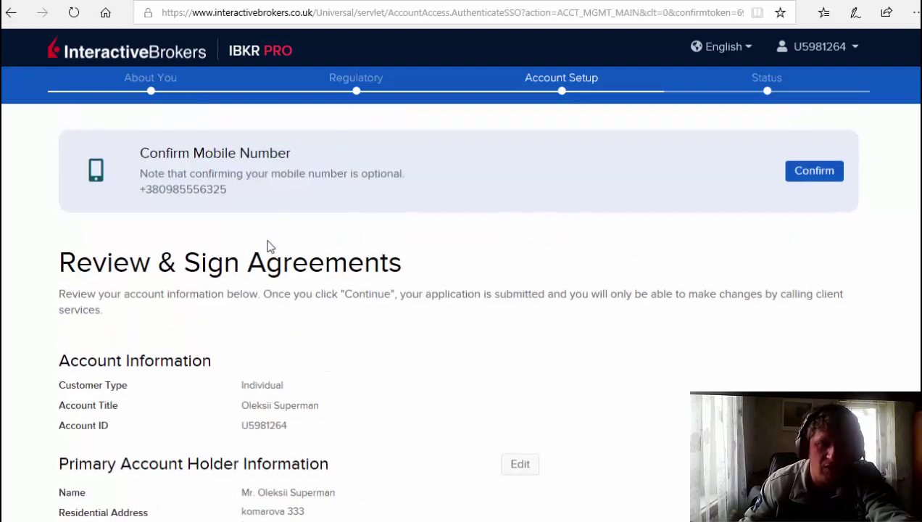
scroll(276, 265, down, 4)
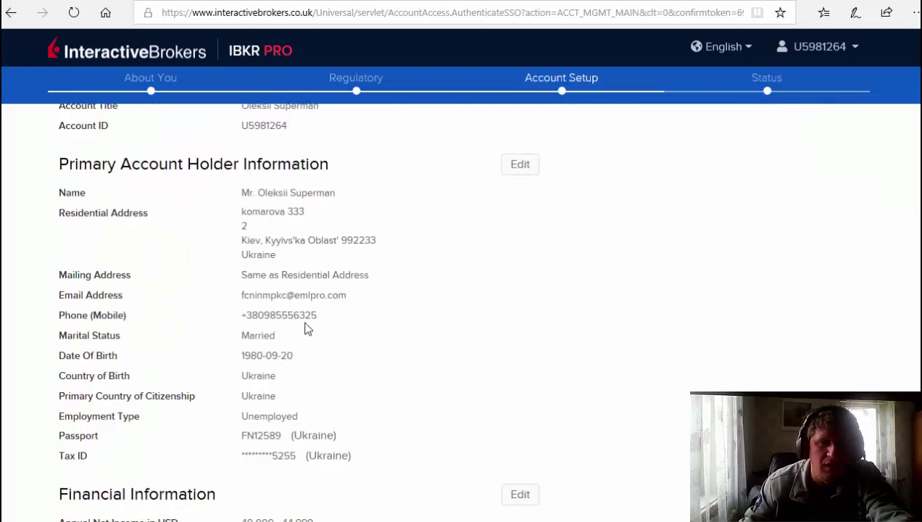
scroll(313, 360, down, 6)
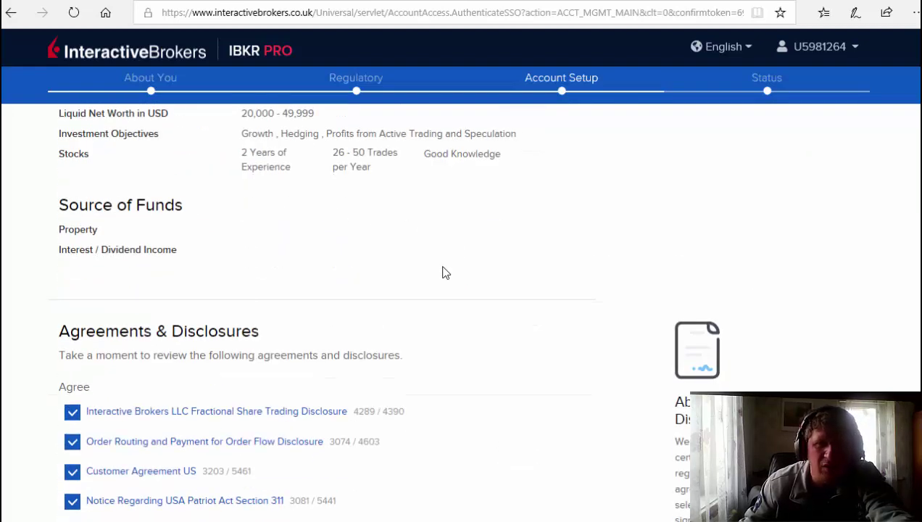
scroll(426, 298, down, 3)
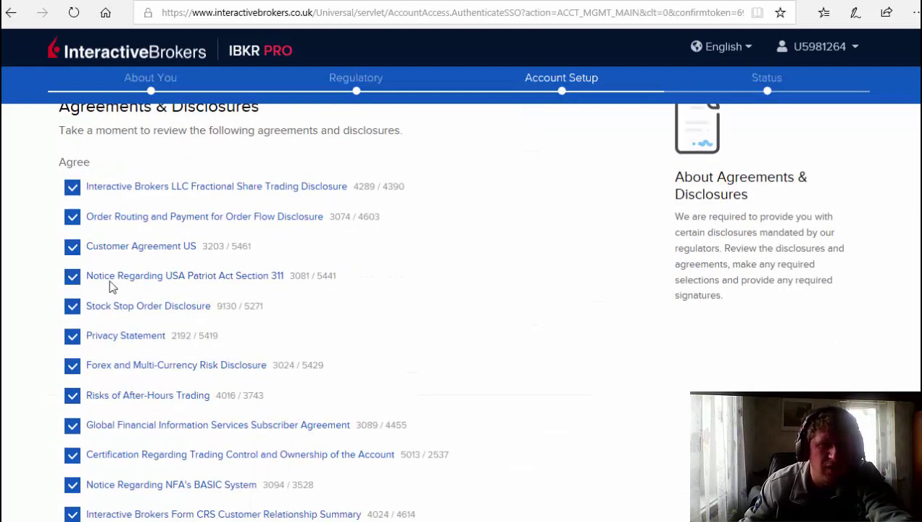
scroll(198, 362, down, 10)
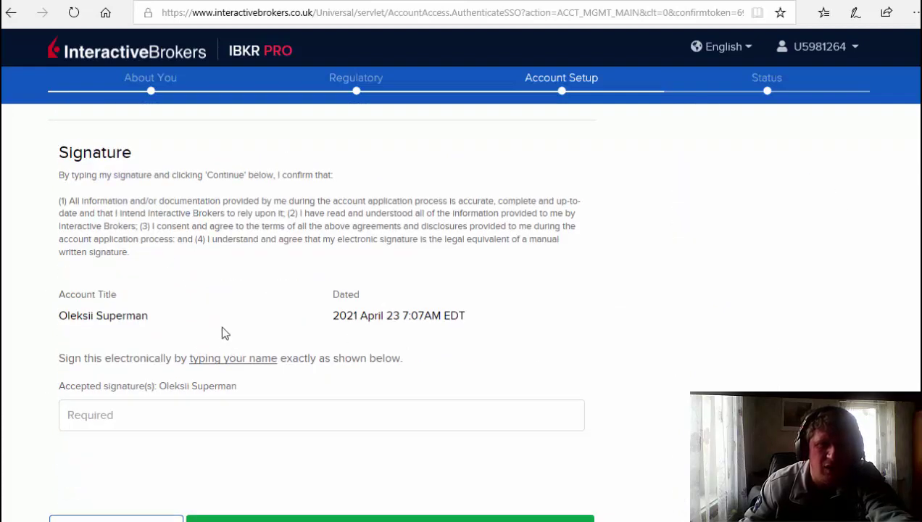
scroll(223, 328, up, 20)
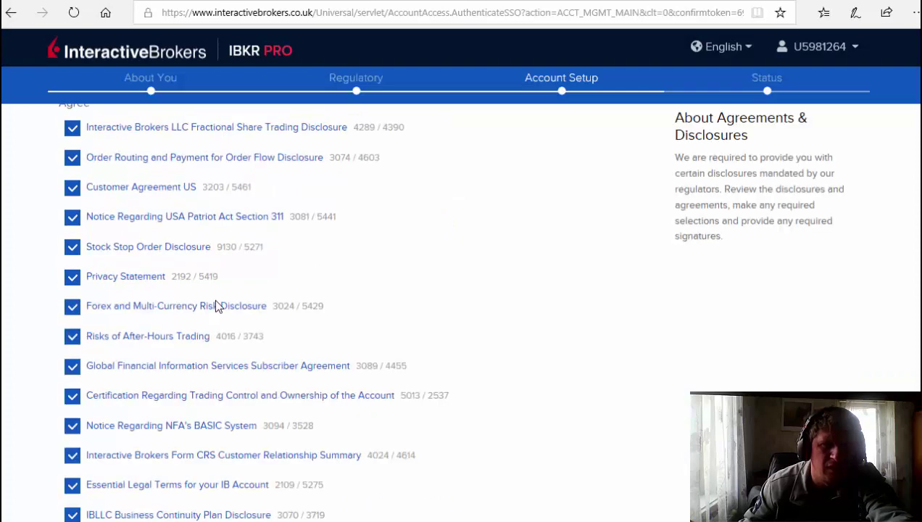
Type the account holder's full name into the agreement signature field.
click(151, 319)
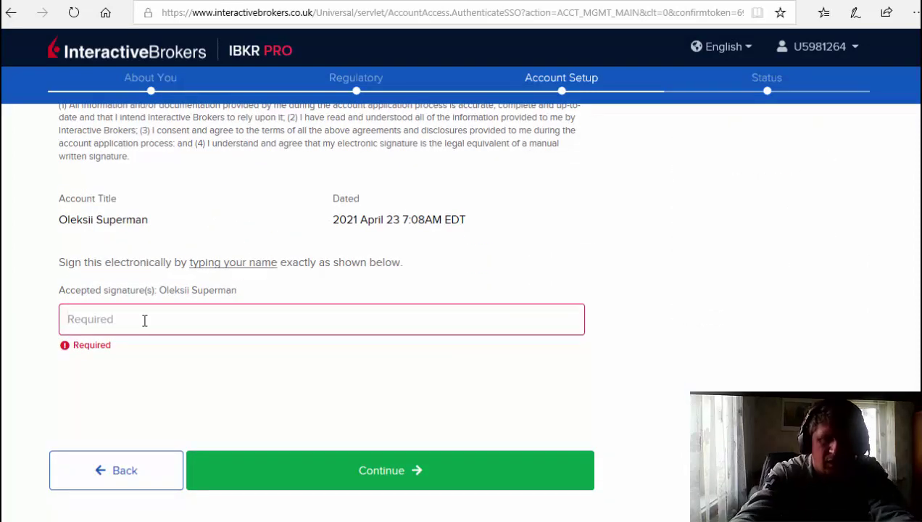
text(Ole)
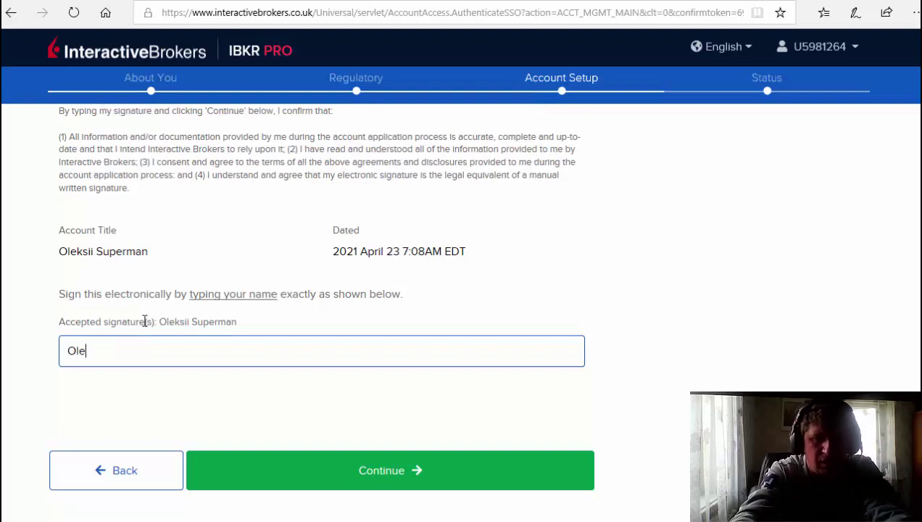
text(ksii)
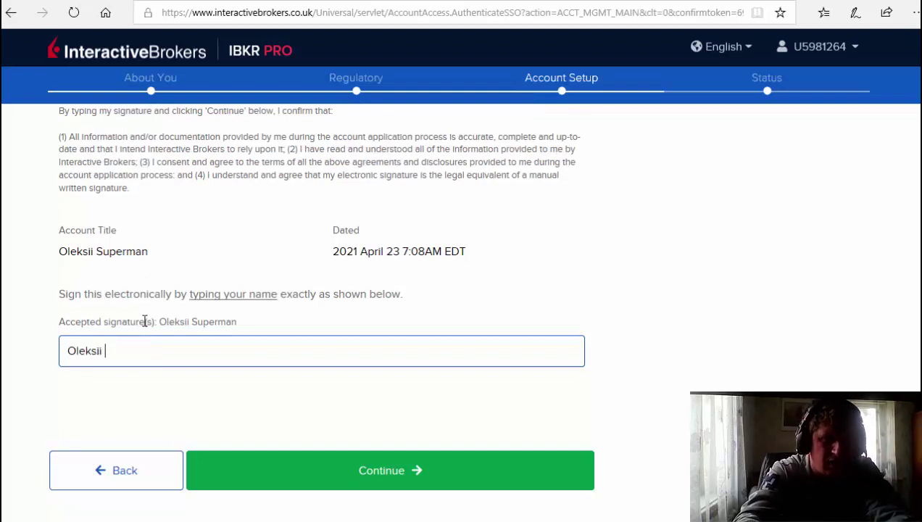
text( Supe)
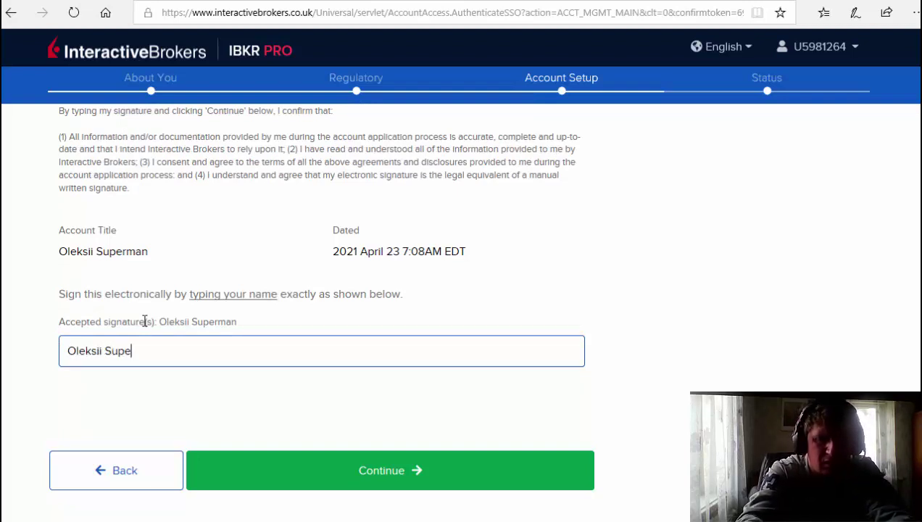
text(rman)
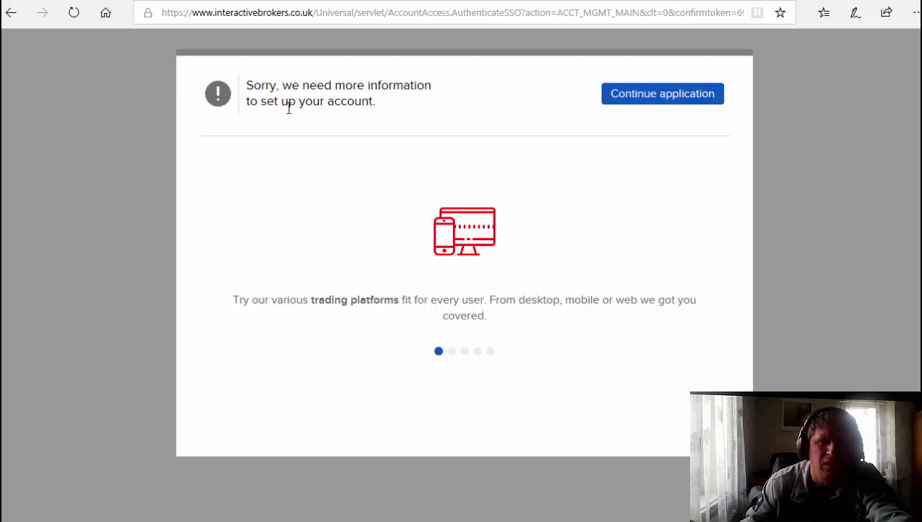
click(653, 99)
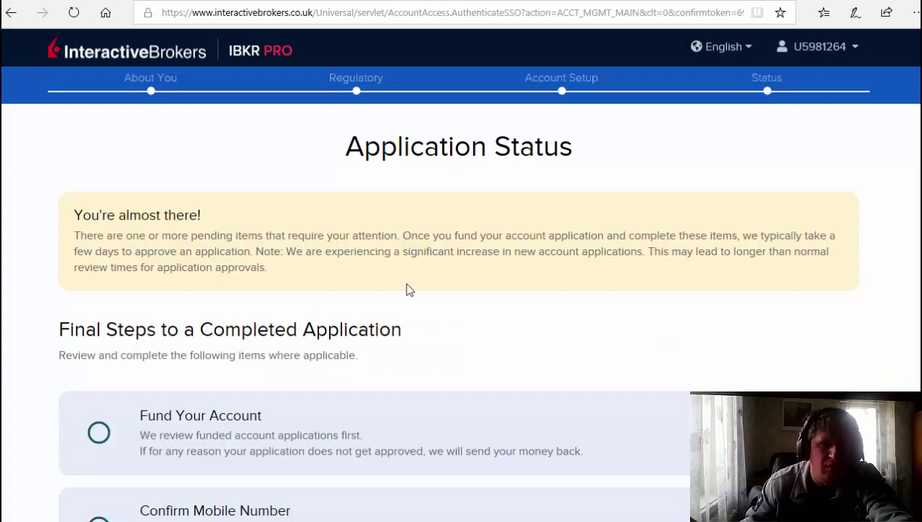
scroll(409, 290, down, 2)
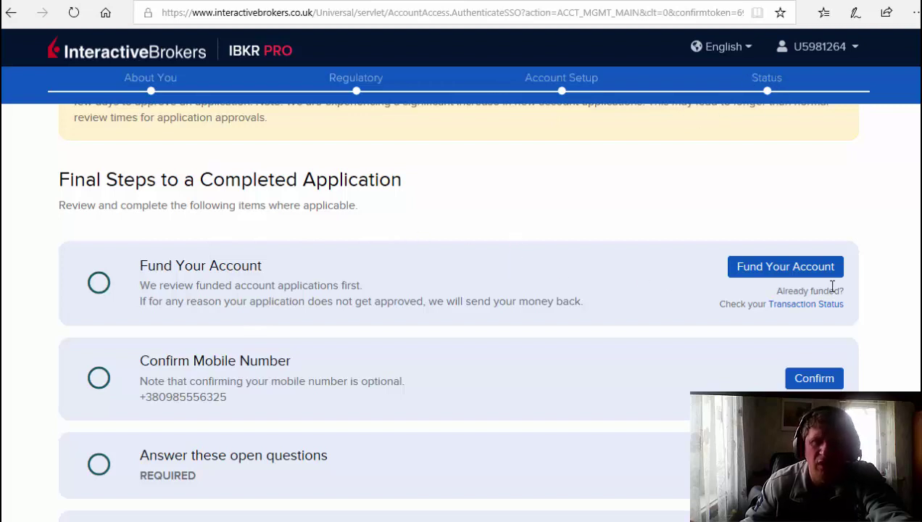
scroll(363, 241, down, 1)
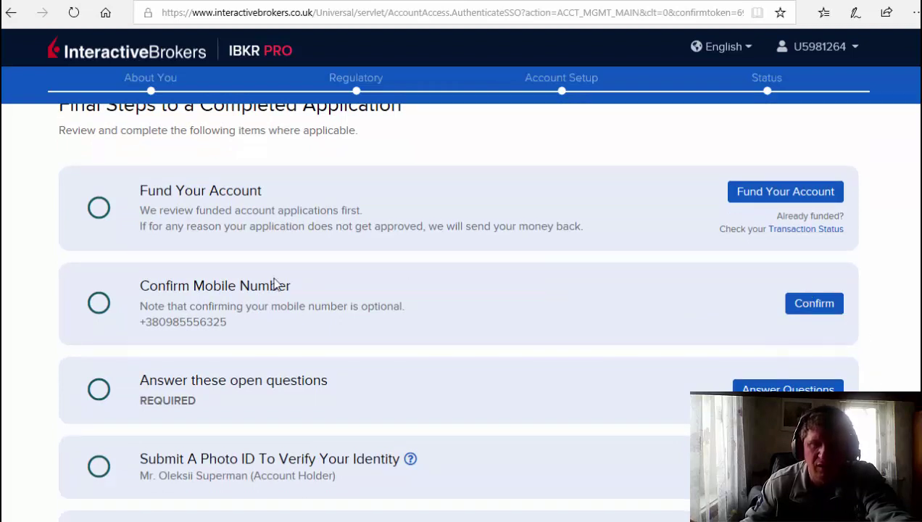
scroll(402, 308, down, 2)
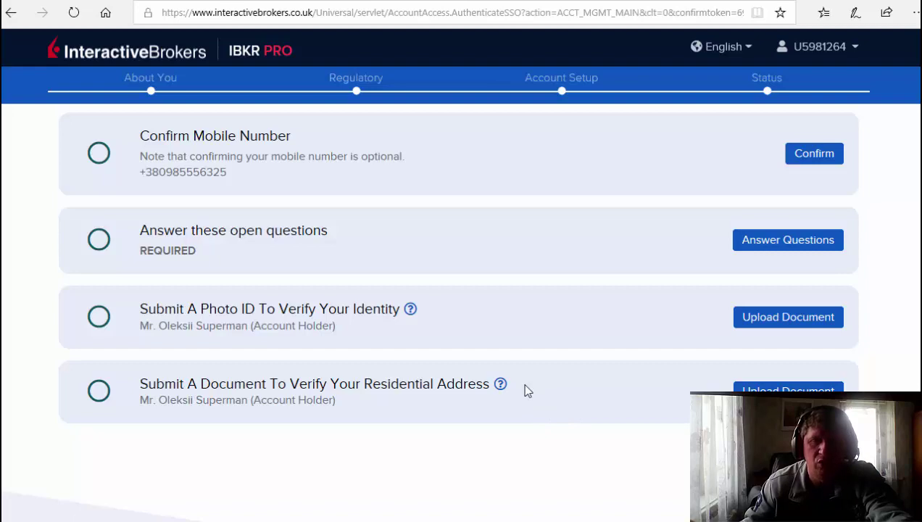
scroll(505, 355, up, 2)
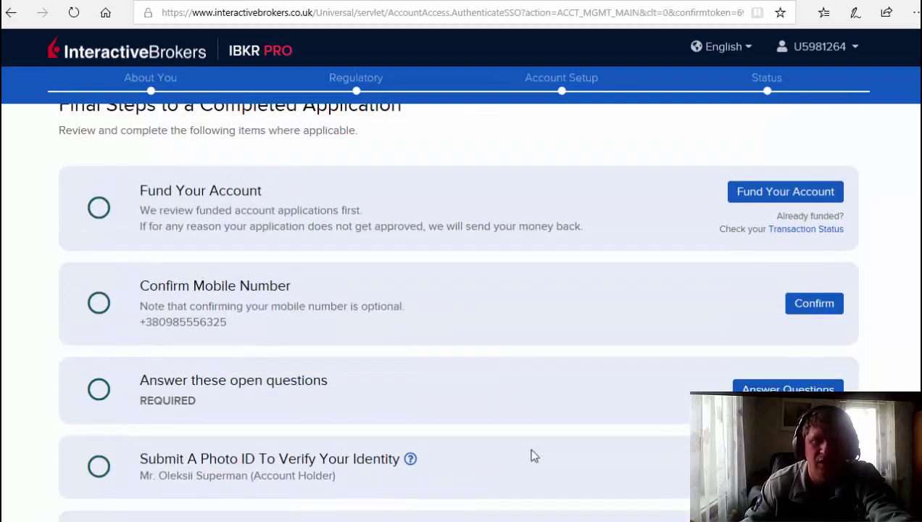
scroll(532, 455, down, 3)
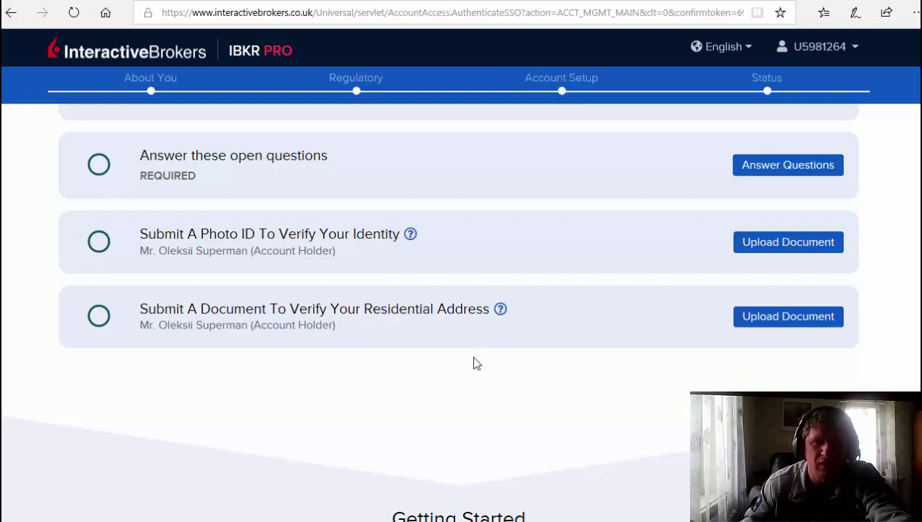
scroll(473, 364, up, 5)
scroll(448, 349, down, 2)
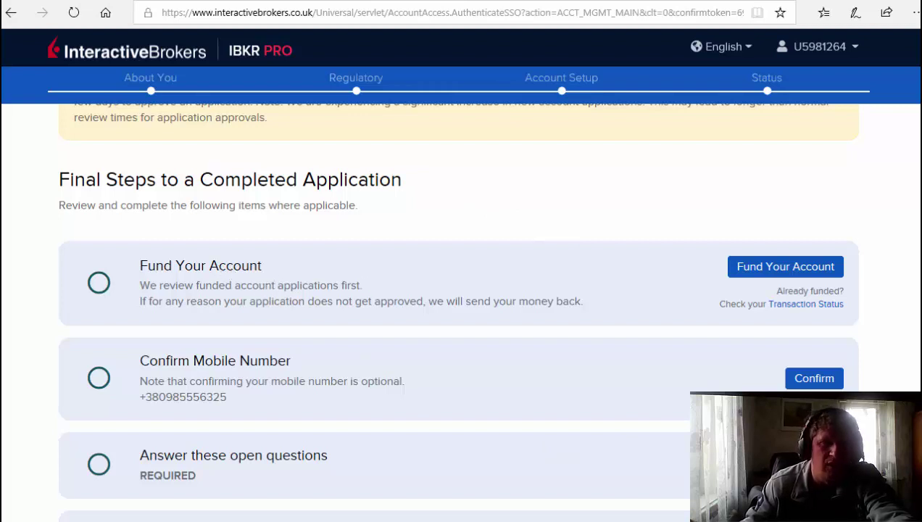
Switch to the Positions view listing the CCL, CLSN, ICON and NCLH holdings.
key(F9)
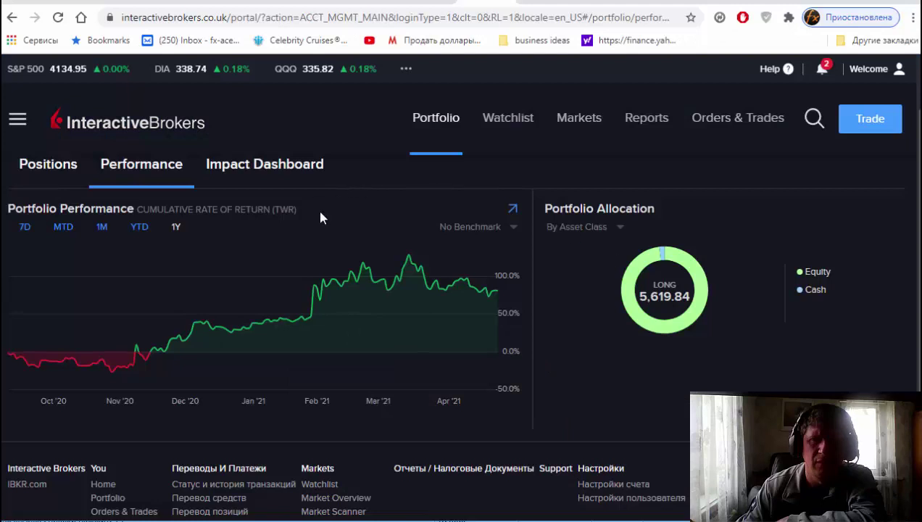
mouse_move(411, 374)
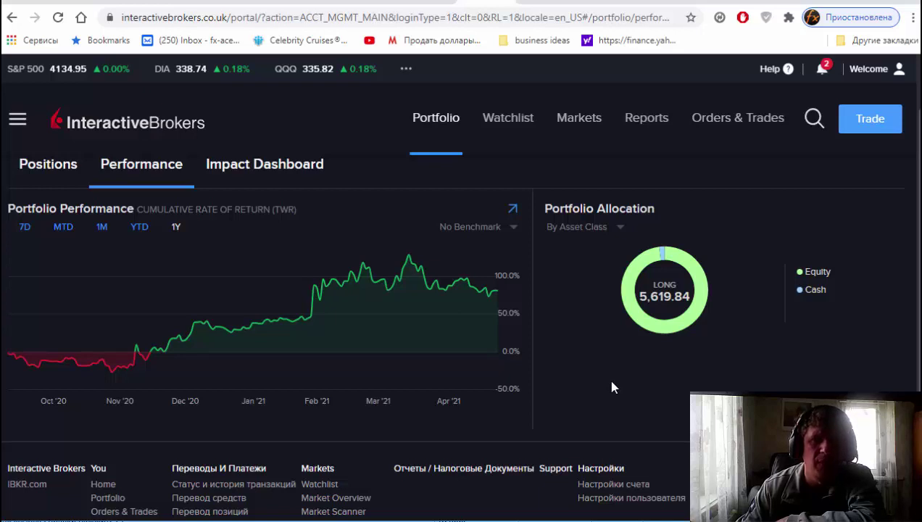
mouse_move(17, 370)
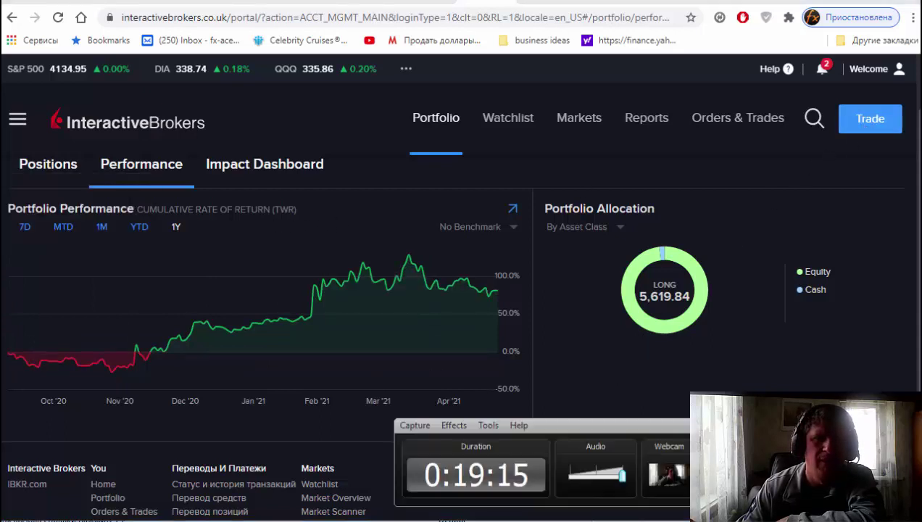
click(48, 164)
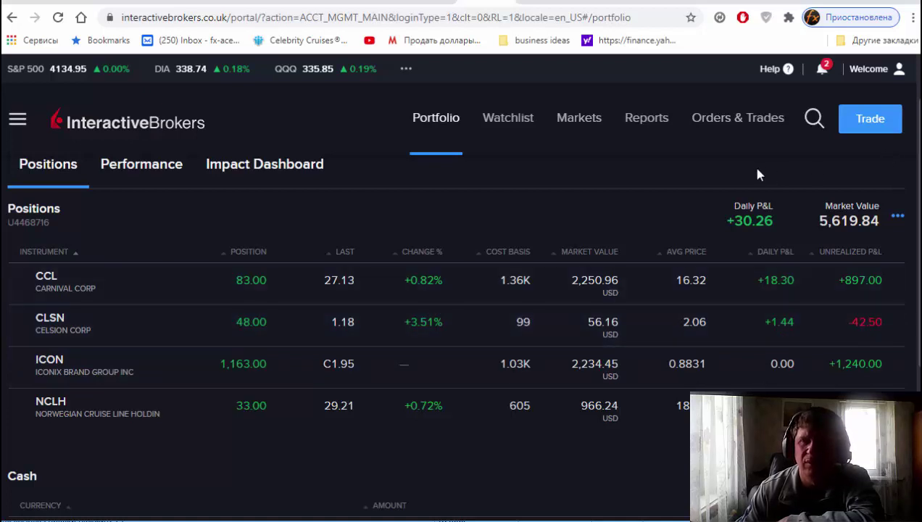
click(866, 118)
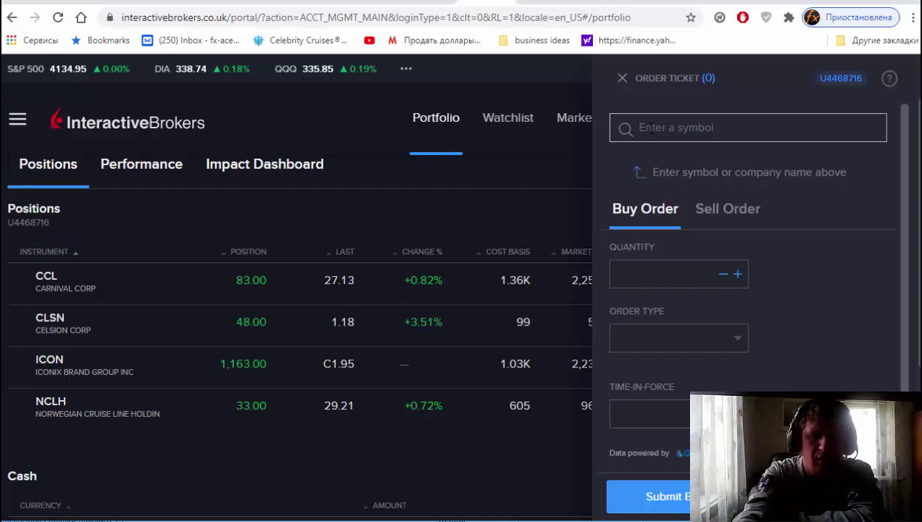
text(MC)
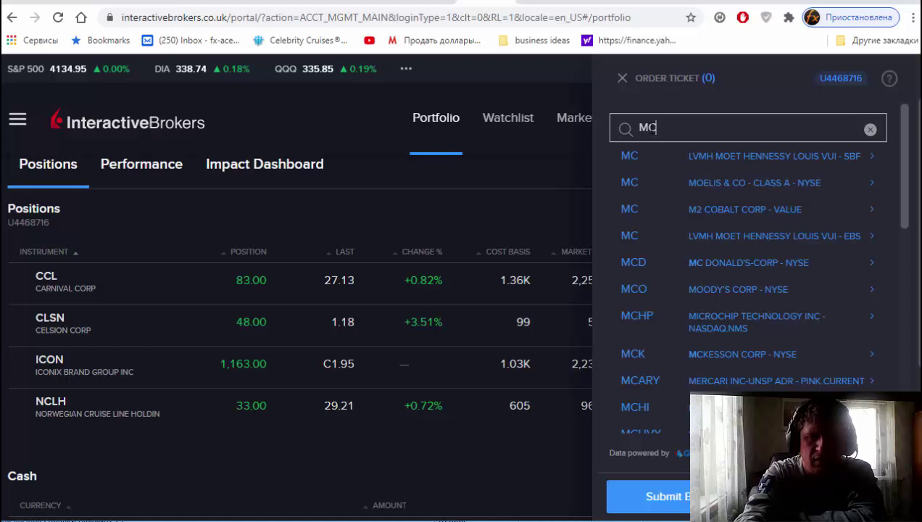
text(D)
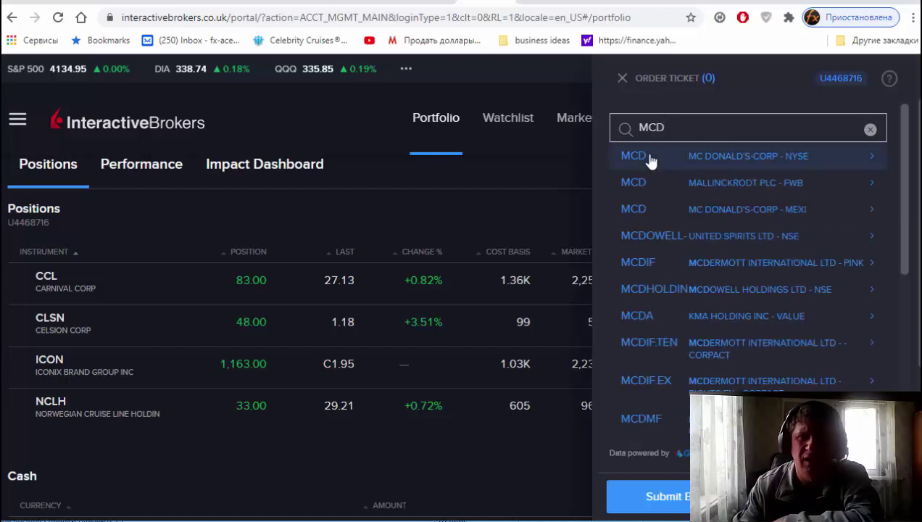
click(650, 160)
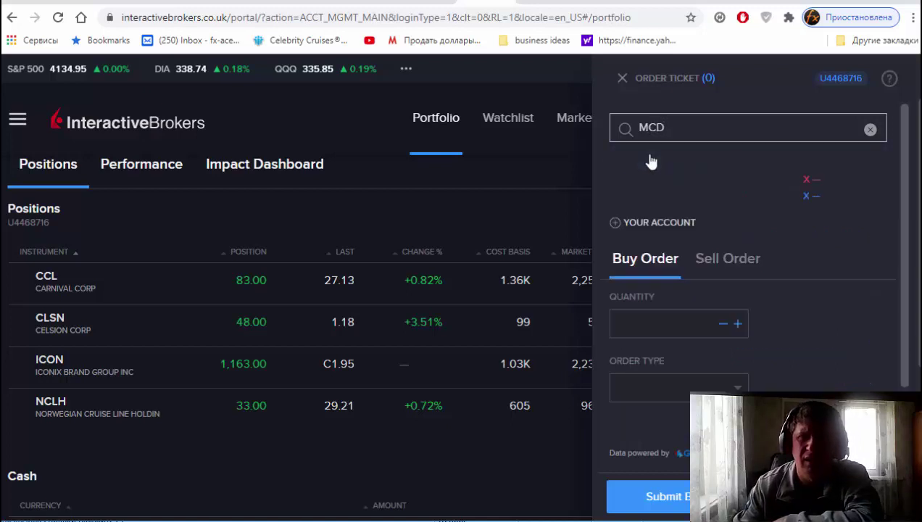
click(647, 336)
scroll(707, 315, down, 5)
scroll(697, 275, down, 1)
scroll(695, 239, up, 1)
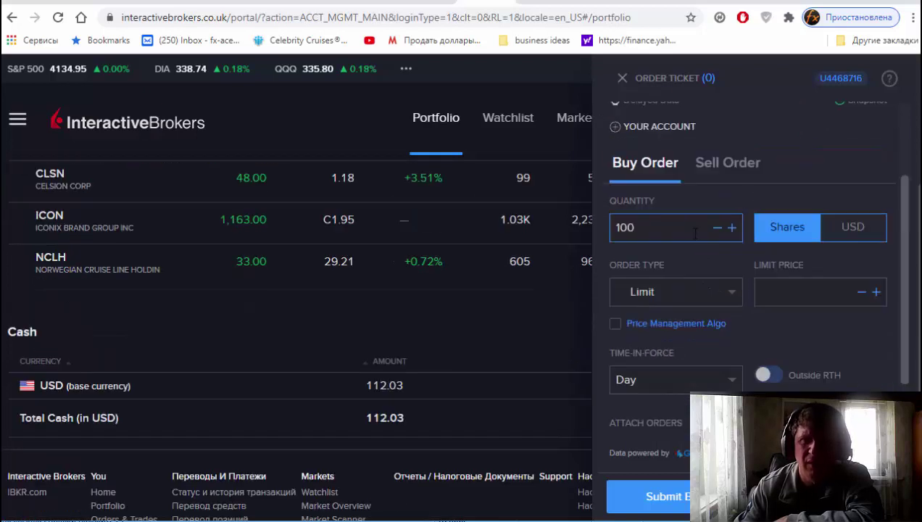
click(663, 296)
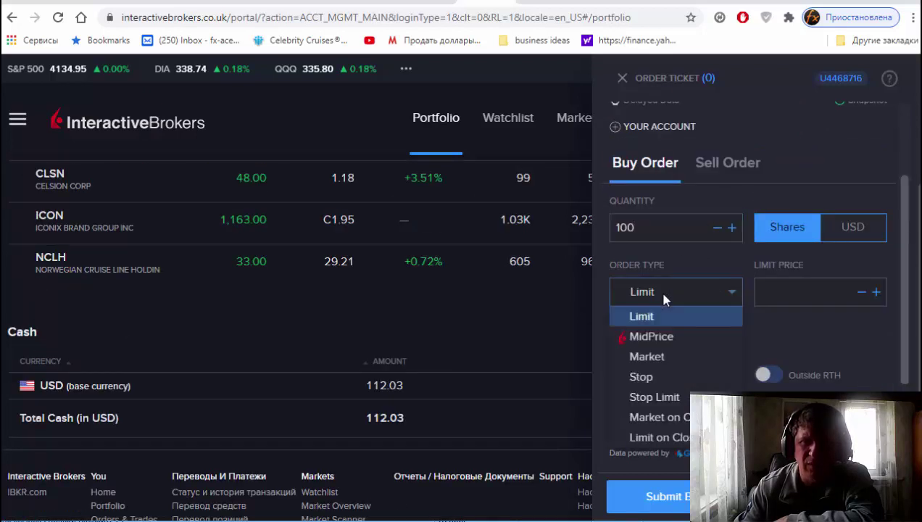
click(663, 357)
scroll(779, 293, down, 1)
scroll(768, 326, down, 2)
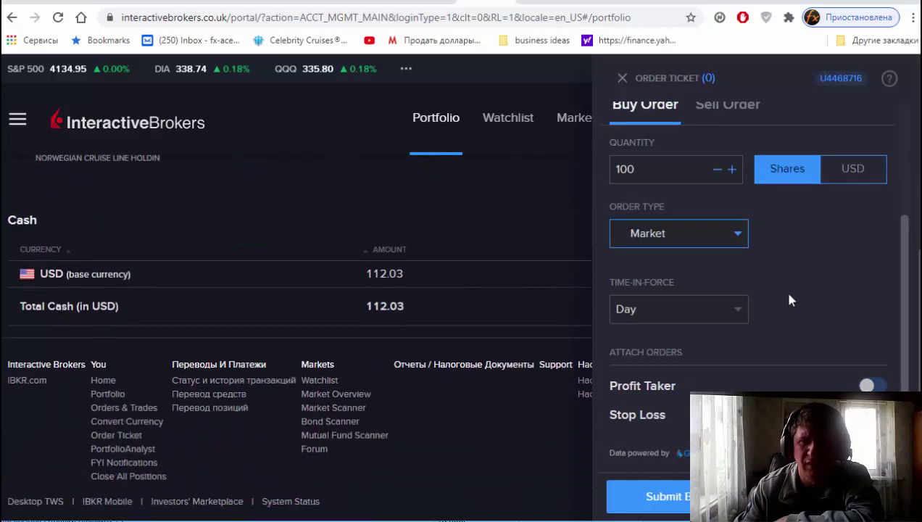
scroll(782, 288, up, 3)
scroll(690, 206, up, 1)
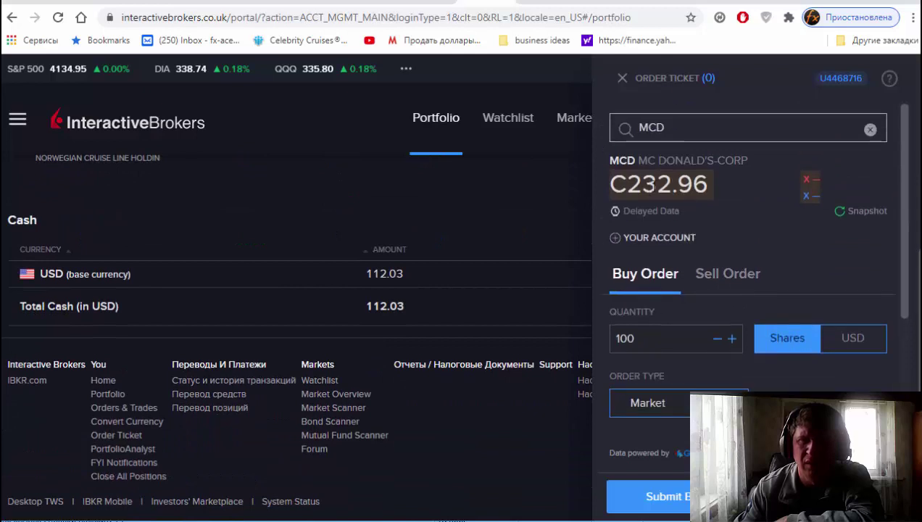
scroll(638, 197, up, 2)
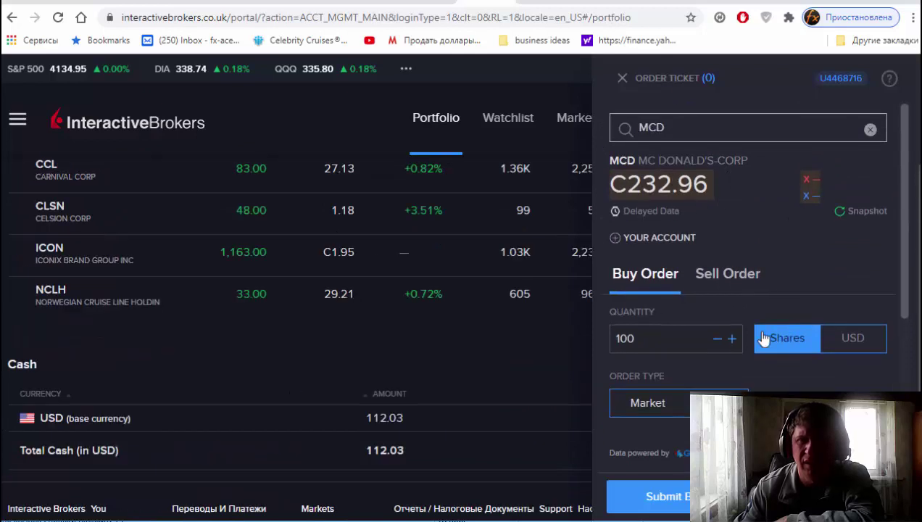
scroll(761, 336, down, 2)
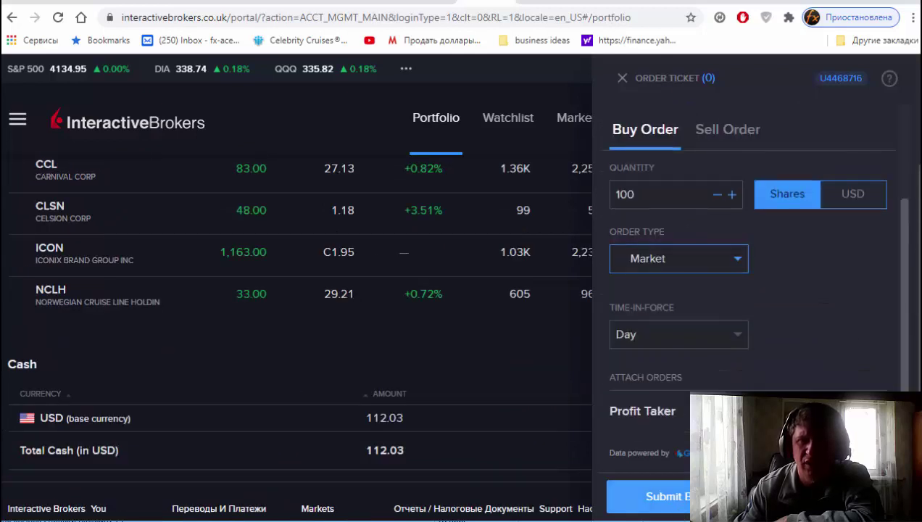
scroll(772, 341, up, 2)
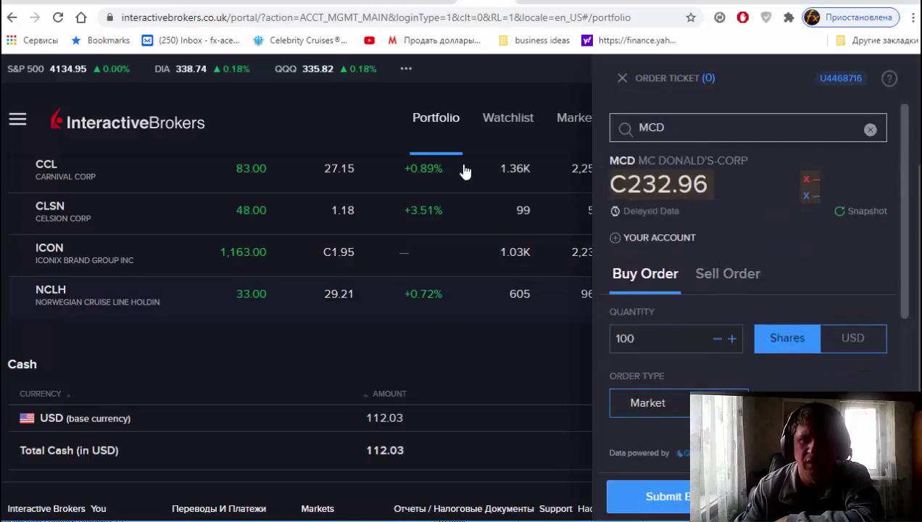
click(621, 78)
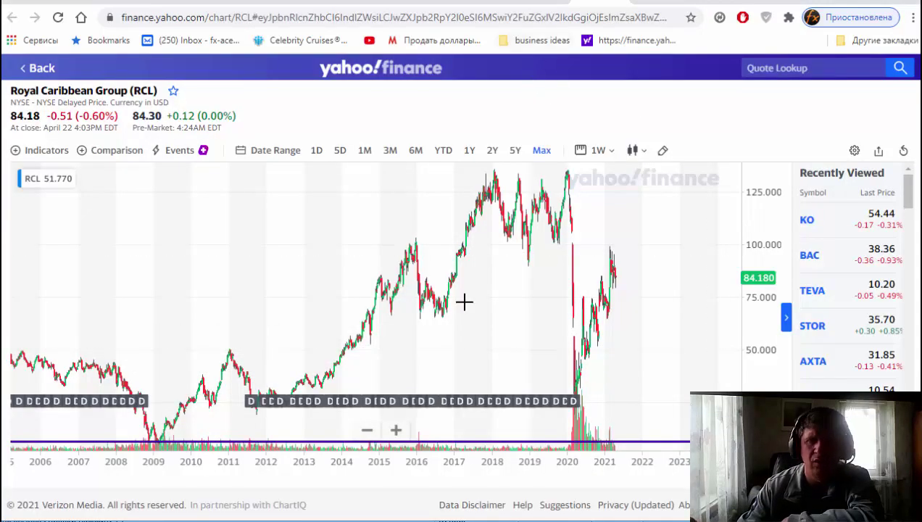
scroll(431, 329, up, 3)
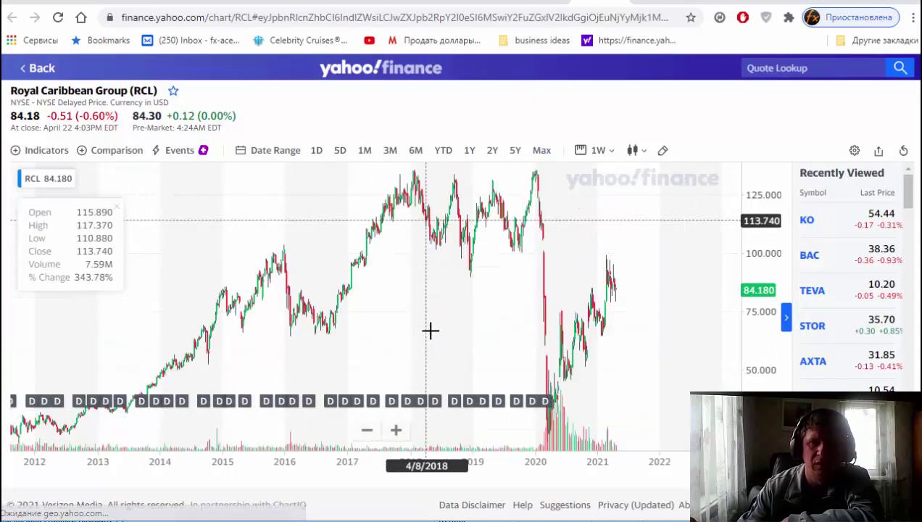
scroll(481, 328, down, 5)
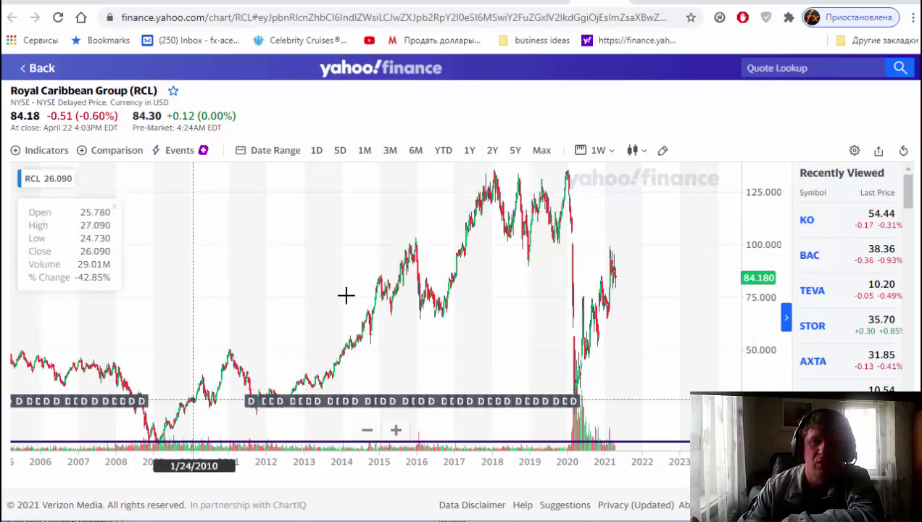
drag(428, 279, 584, 254)
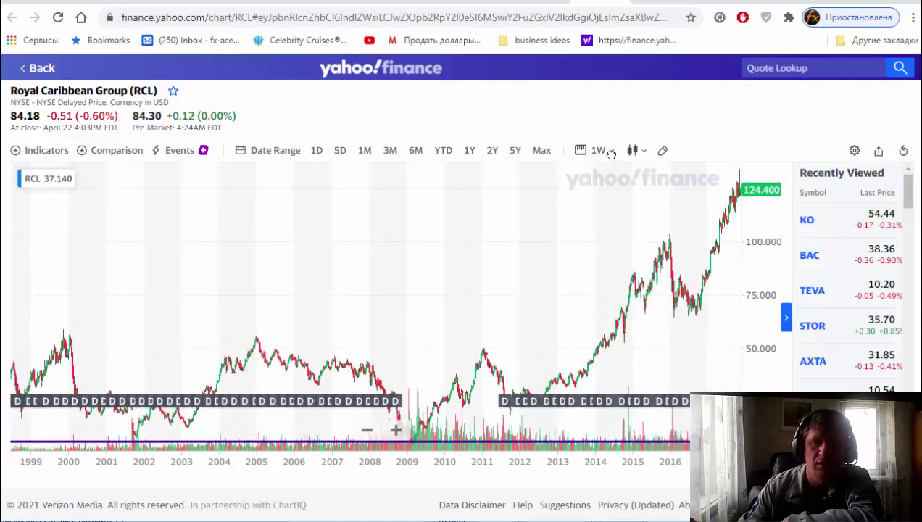
click(541, 154)
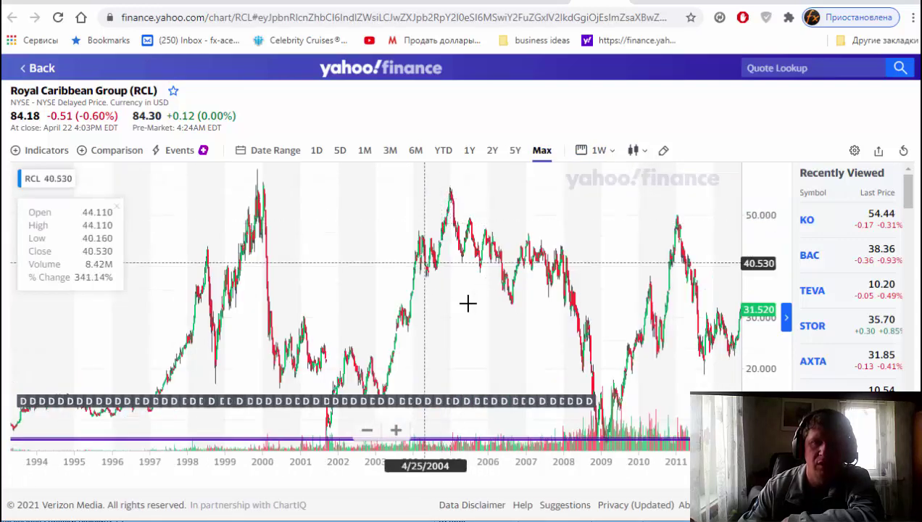
scroll(363, 319, right, 5)
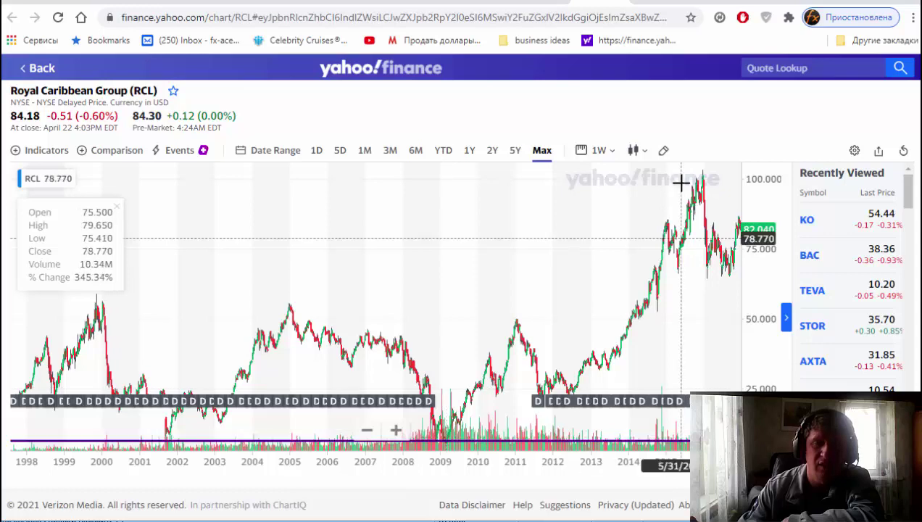
drag(423, 290, 354, 300)
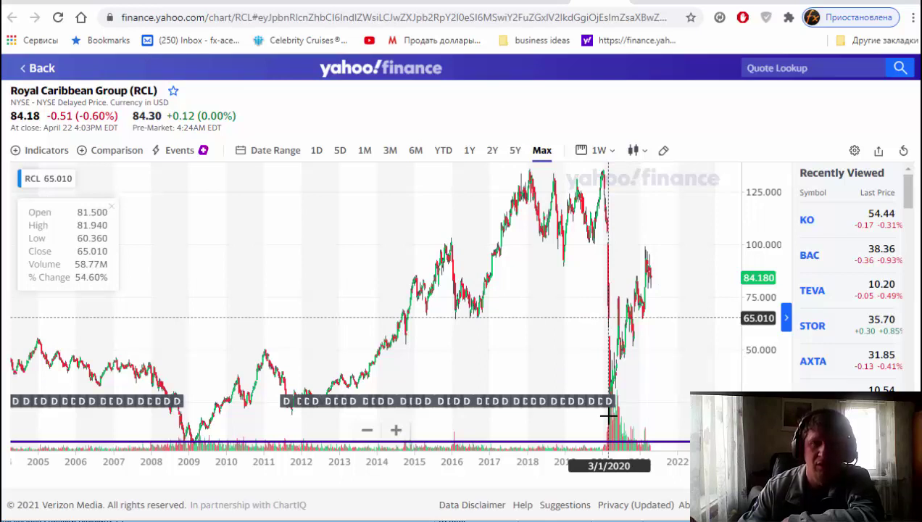
scroll(587, 399, up, 3)
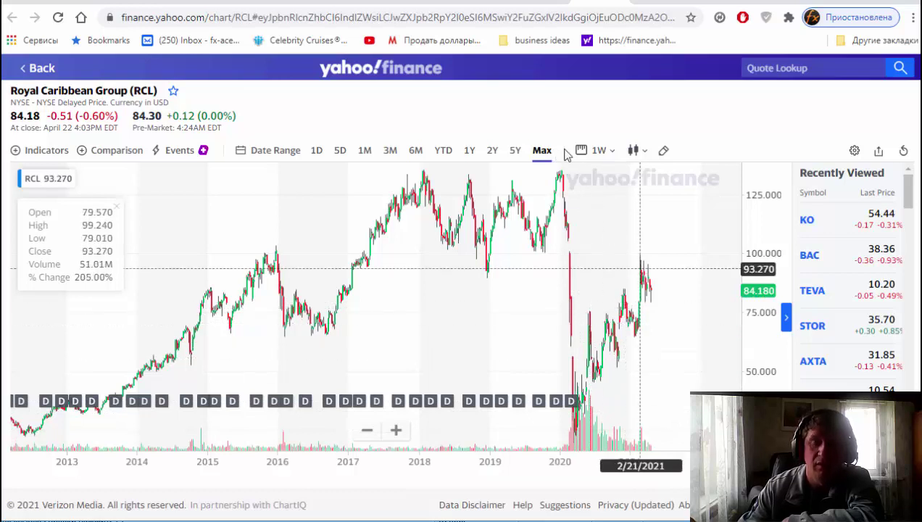
scroll(819, 326, down, 2)
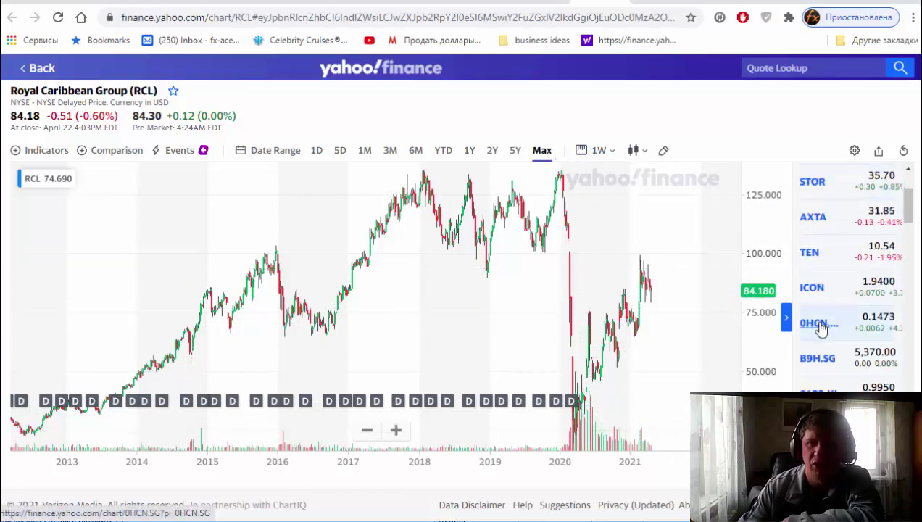
scroll(819, 326, down, 3)
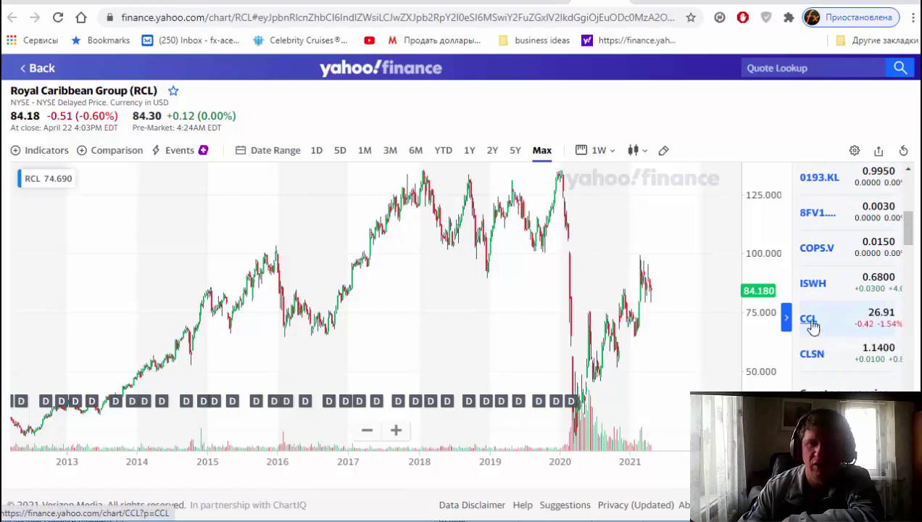
Open the Carnival (CCL) chart from Recently Viewed and zoom out to show more years.
click(809, 319)
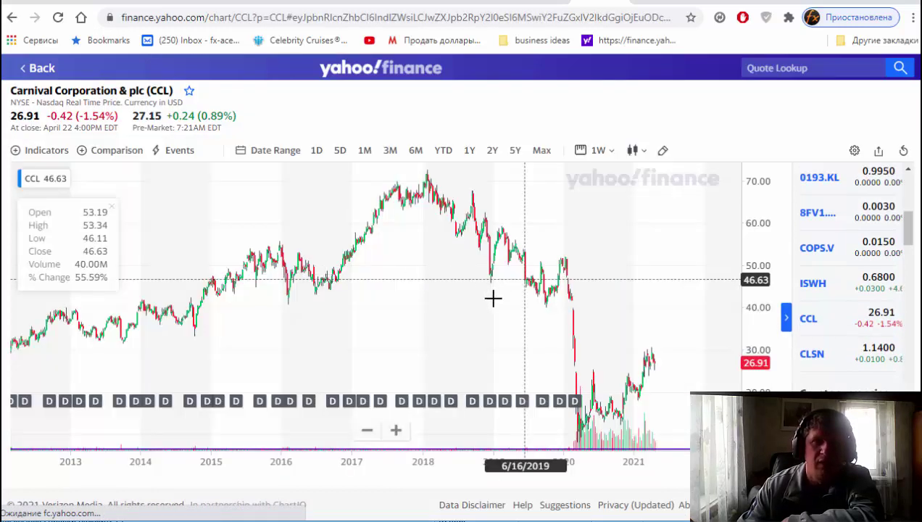
scroll(514, 317, down, 2)
scroll(516, 319, down, 2)
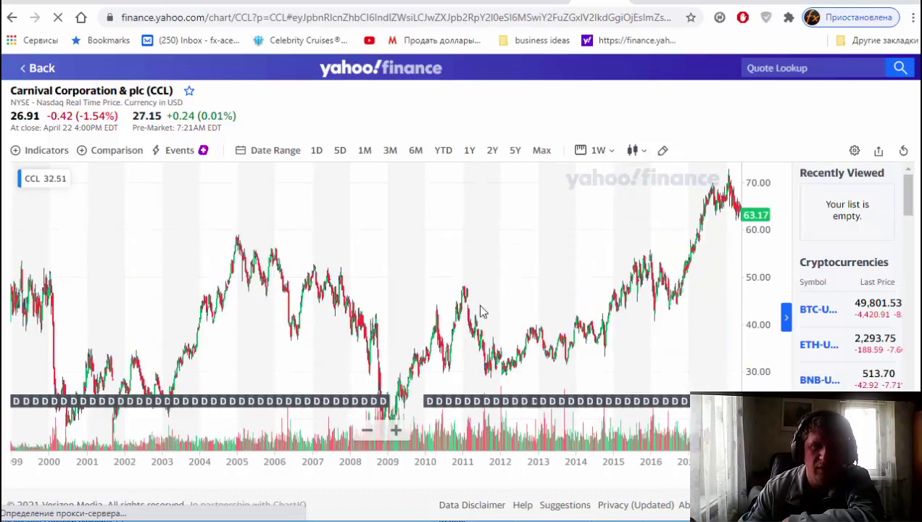
Pan the CCL chart through its history, then zoom into 2018–2021 around the 2020 crash.
drag(481, 312, 570, 283)
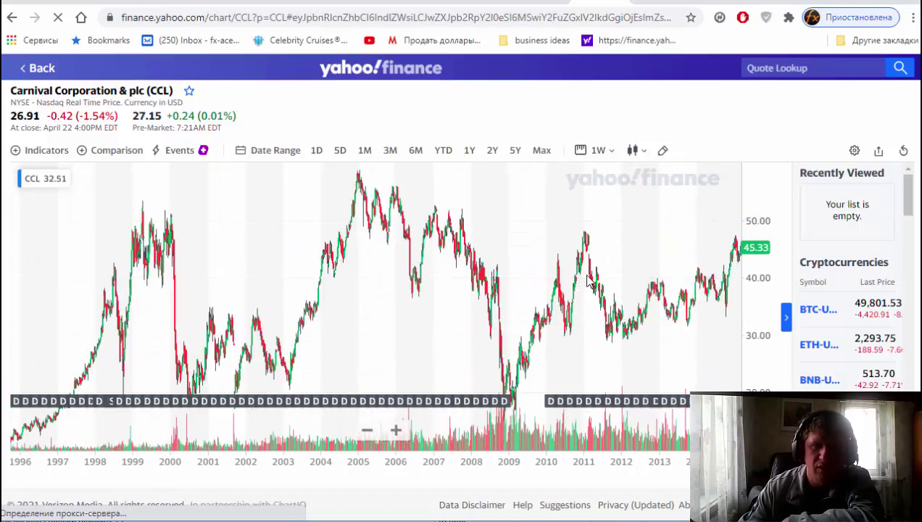
drag(520, 293, 481, 296)
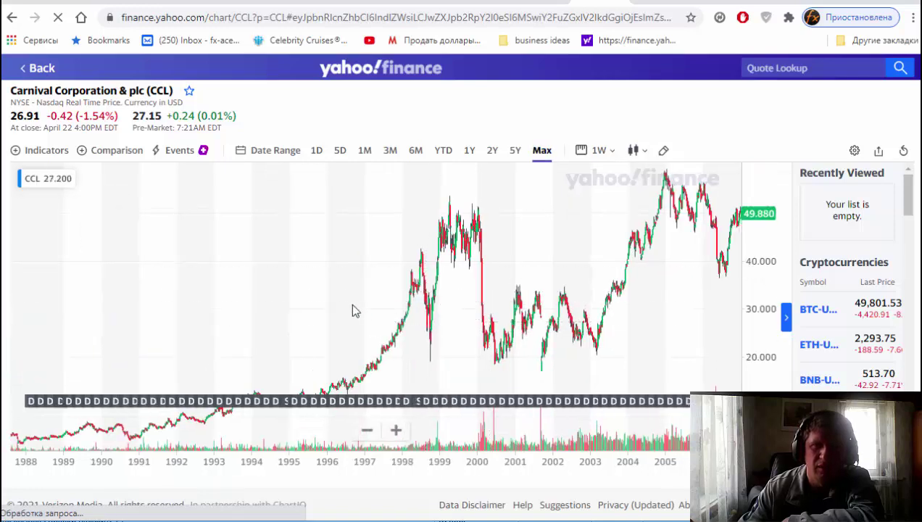
drag(350, 310, 129, 321)
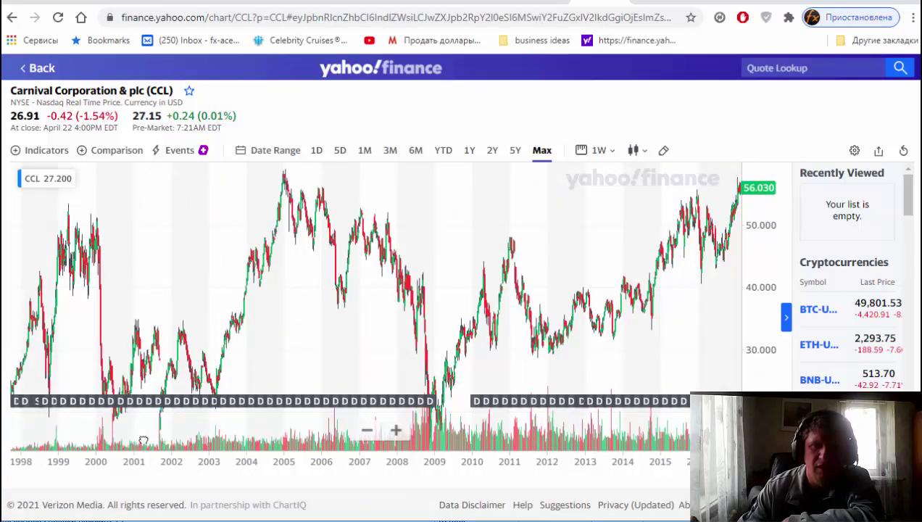
drag(139, 431, 33, 429)
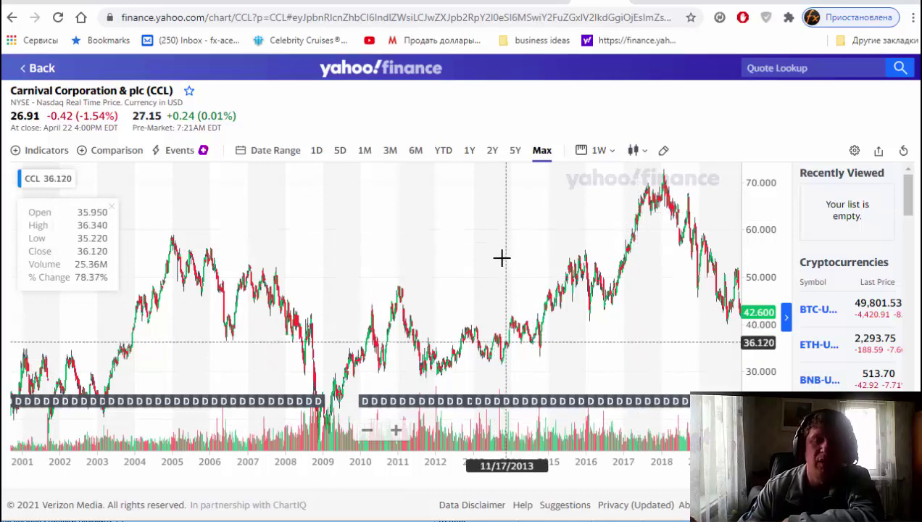
drag(502, 258, 347, 284)
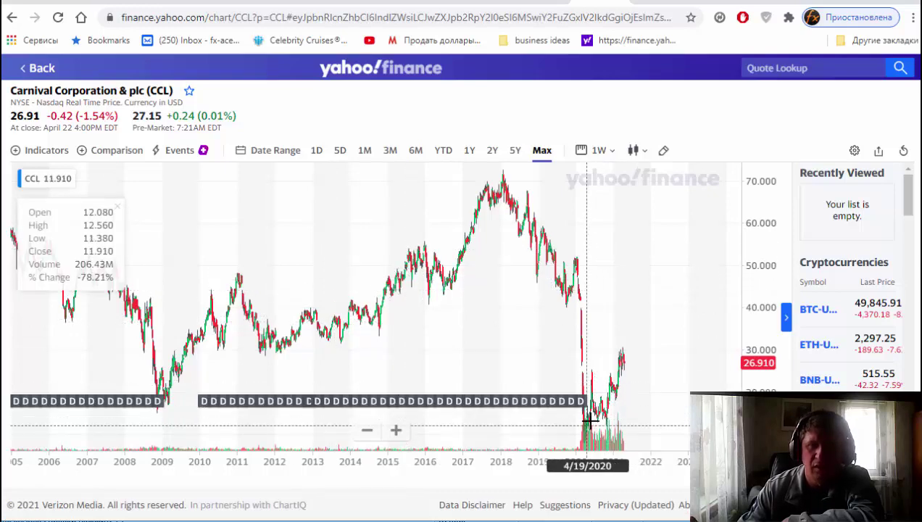
scroll(596, 391, up, 5)
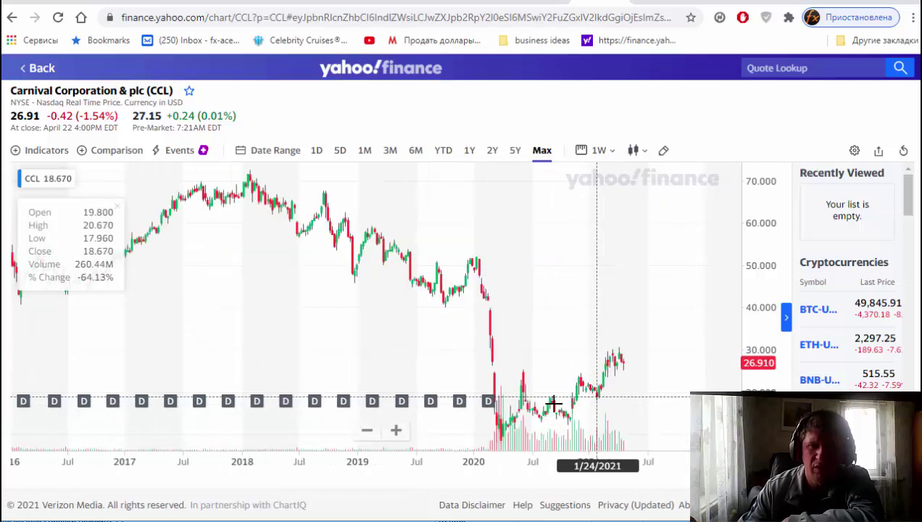
scroll(557, 409, up, 3)
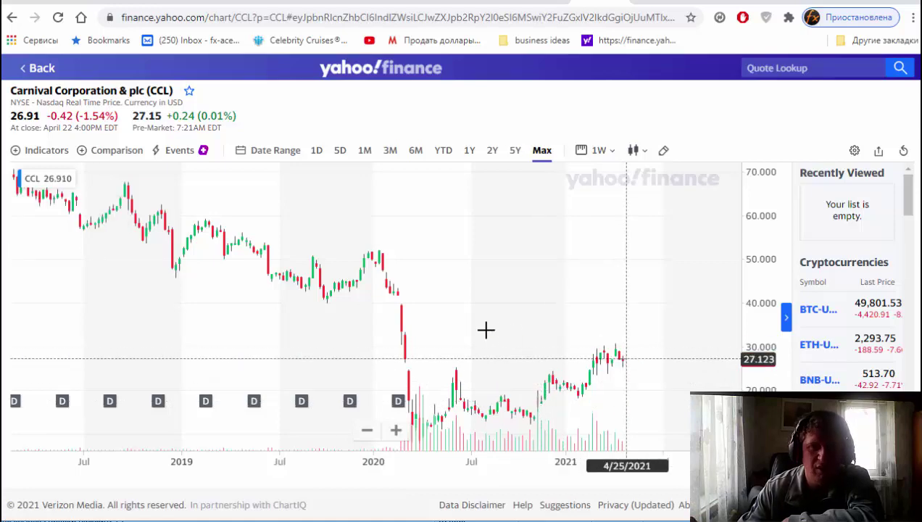
Zoom the Carnival chart out so it spans 2011–2022.
scroll(485, 330, down, 1)
scroll(486, 329, down, 2)
scroll(537, 324, down, 2)
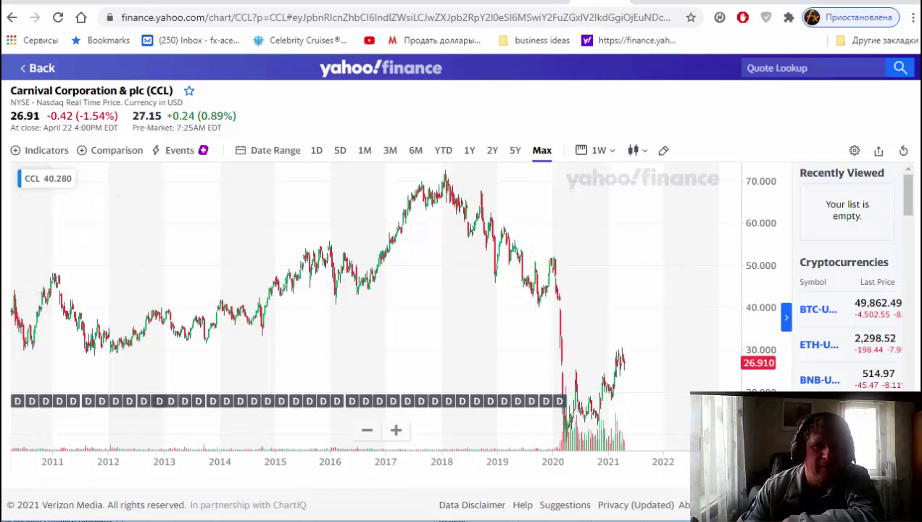
mouse_move(1, 161)
mouse_move(2, 207)
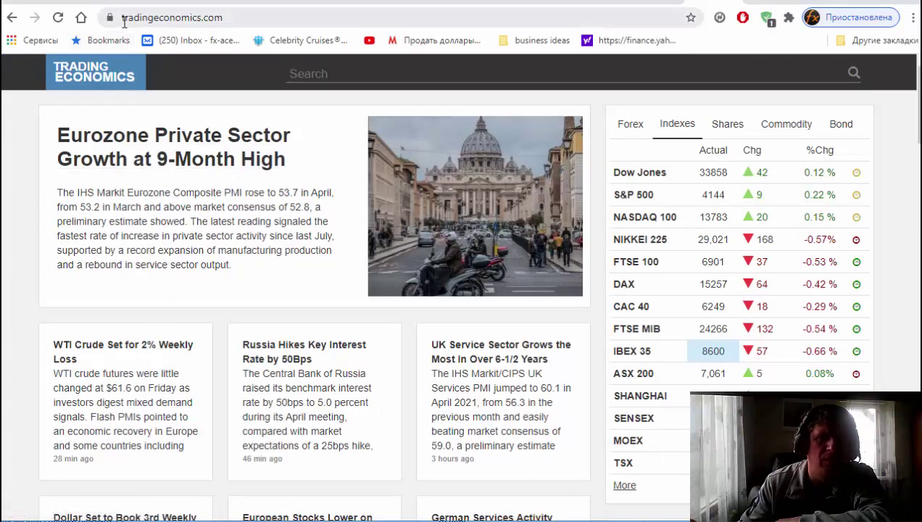
Search 'pm' and open the United States ISM Non Manufacturing PMI page.
click(312, 81)
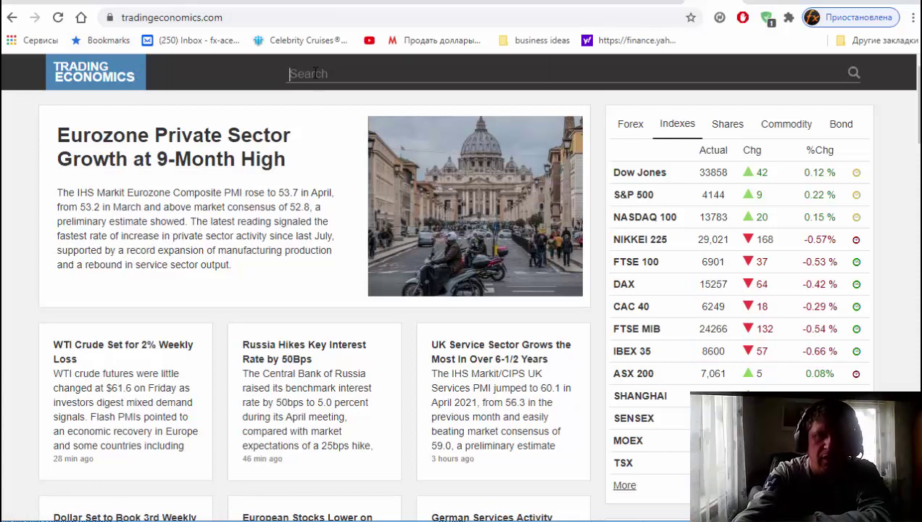
text(pmi)
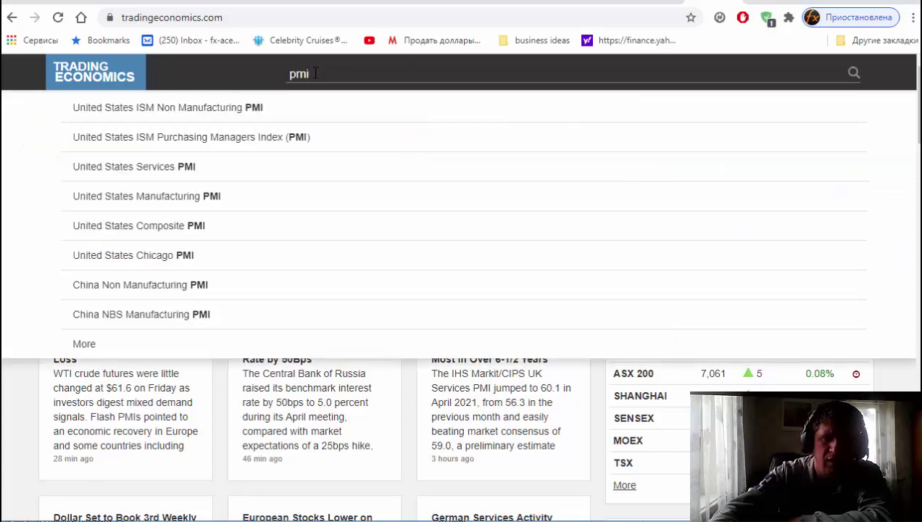
click(253, 110)
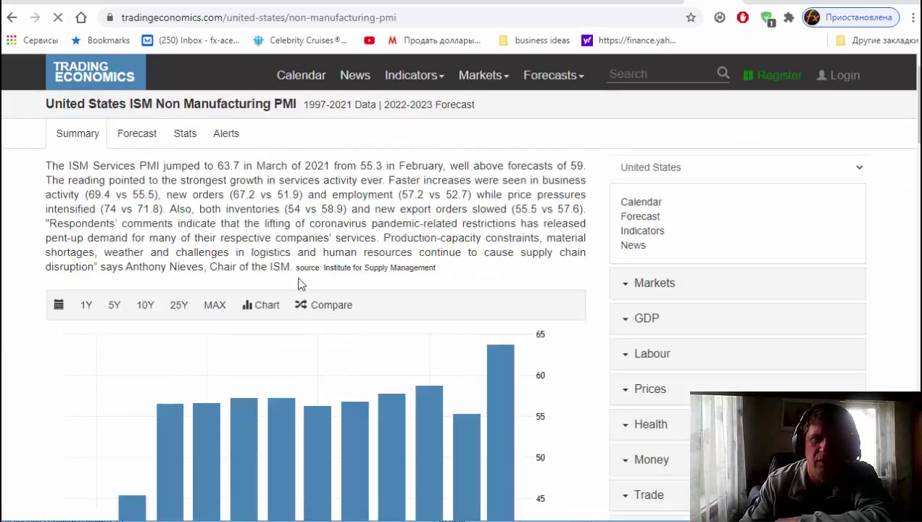
Show the PMI chart's full MAX history as a line, then narrow it to 25 years.
click(215, 308)
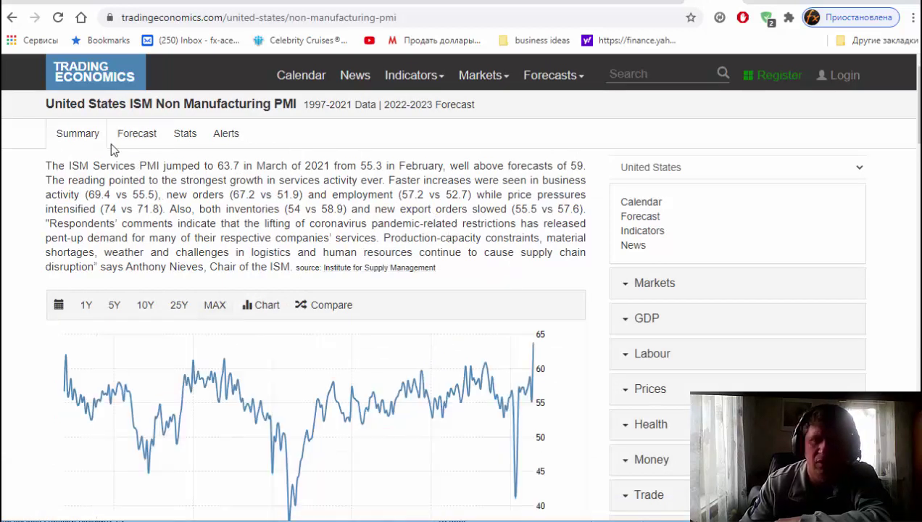
scroll(494, 253, down, 1)
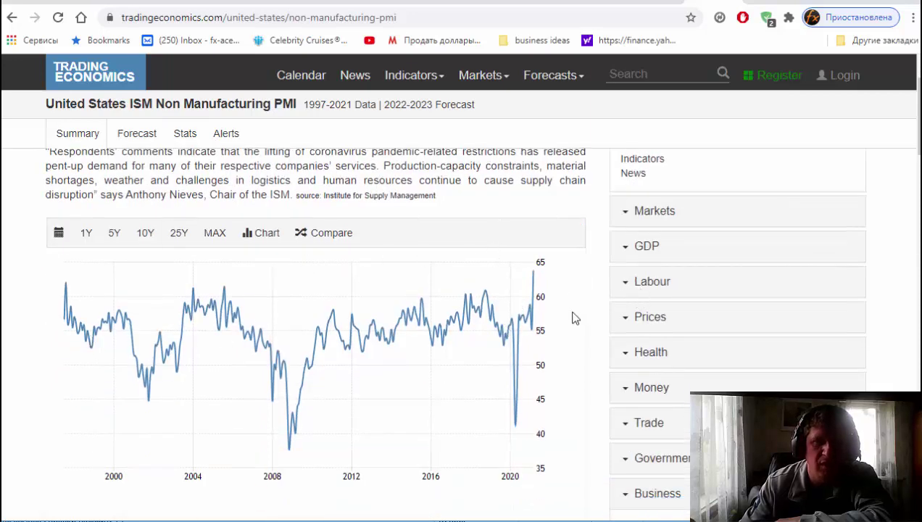
scroll(581, 369, down, 1)
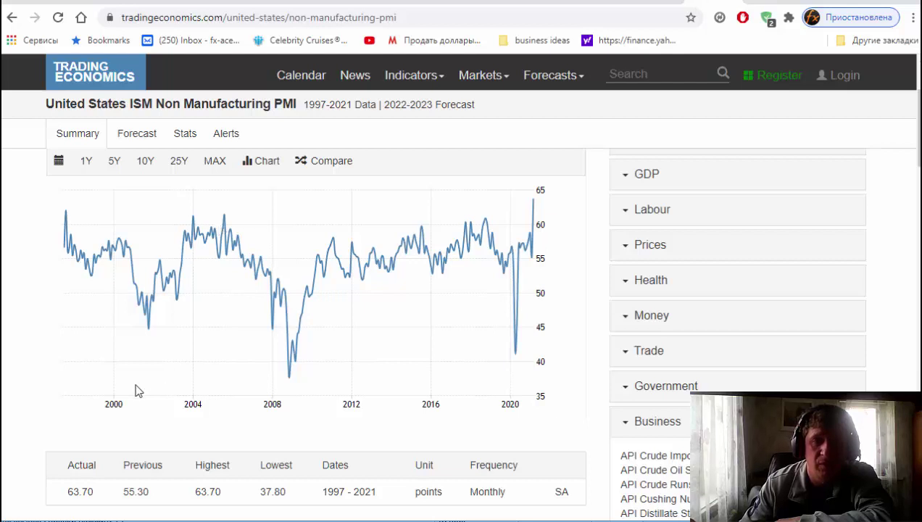
click(179, 161)
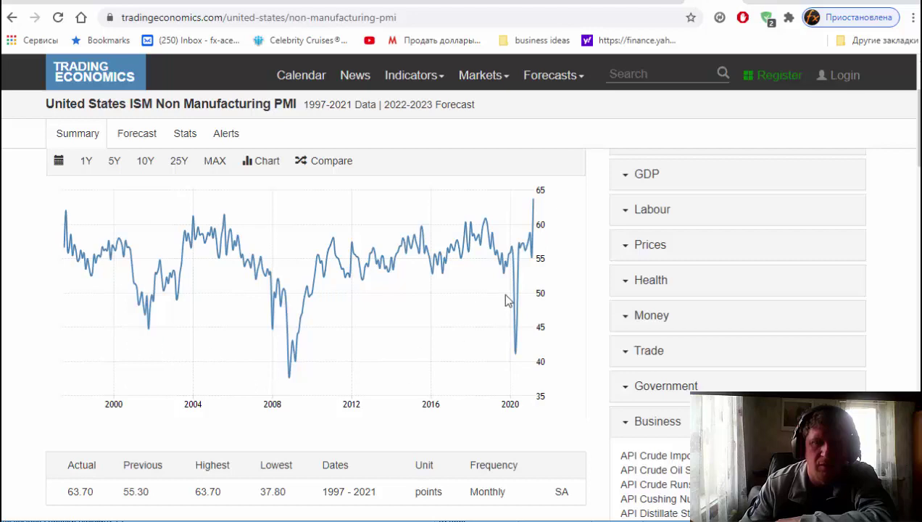
scroll(604, 327, up, 2)
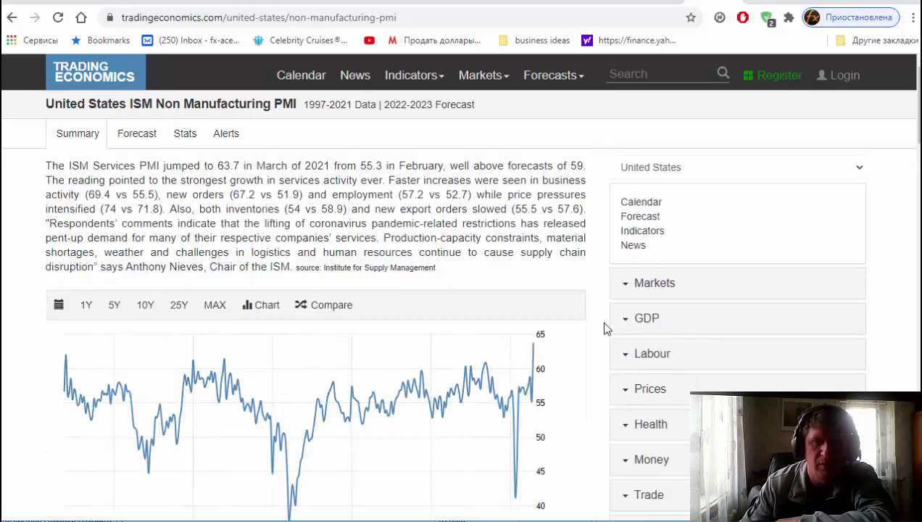
click(616, 74)
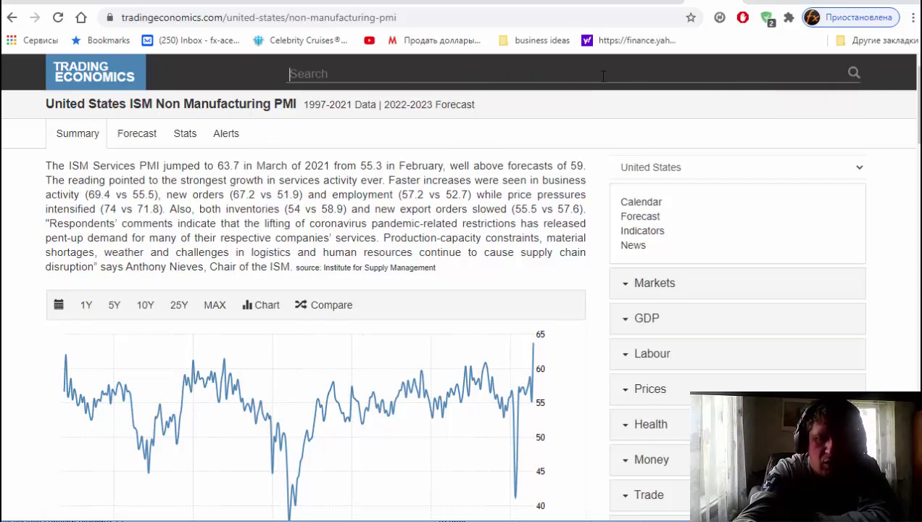
Search 'min', open US Federal Minimum Hourly Wage, and show its MAX 1938–2020 history.
text(min)
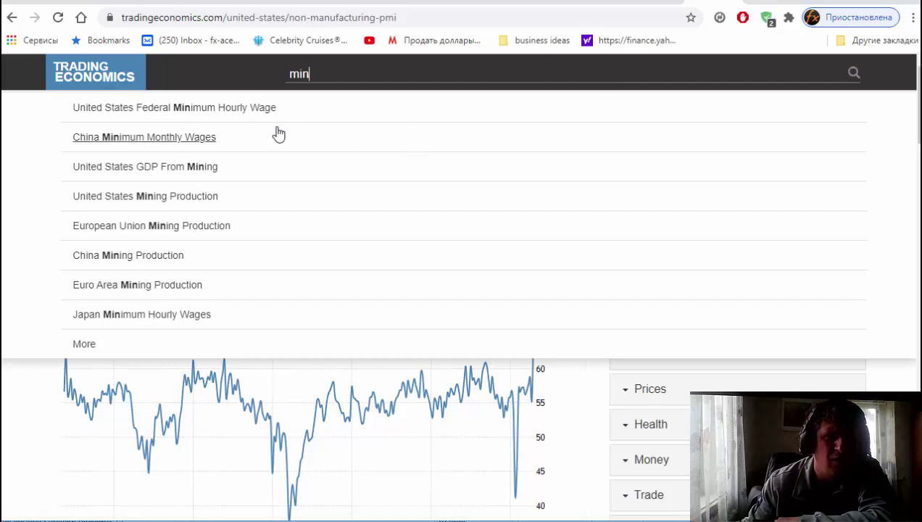
click(206, 108)
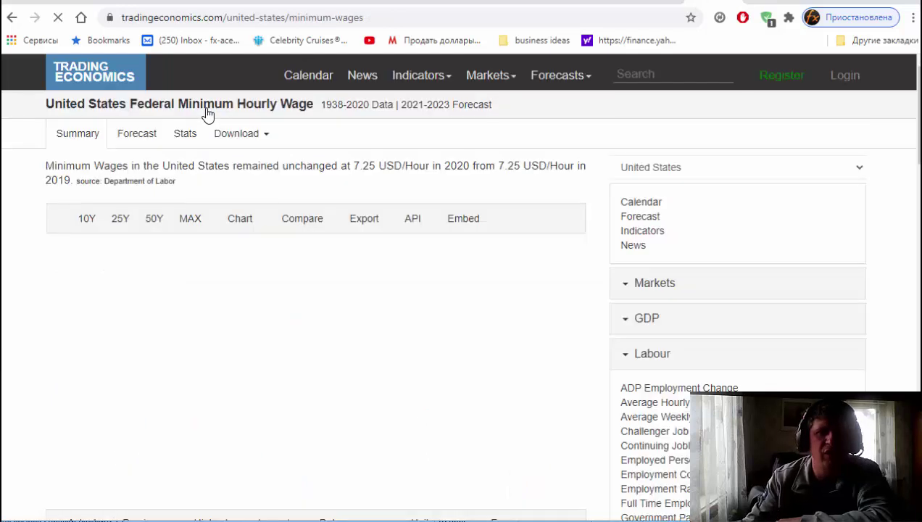
click(206, 221)
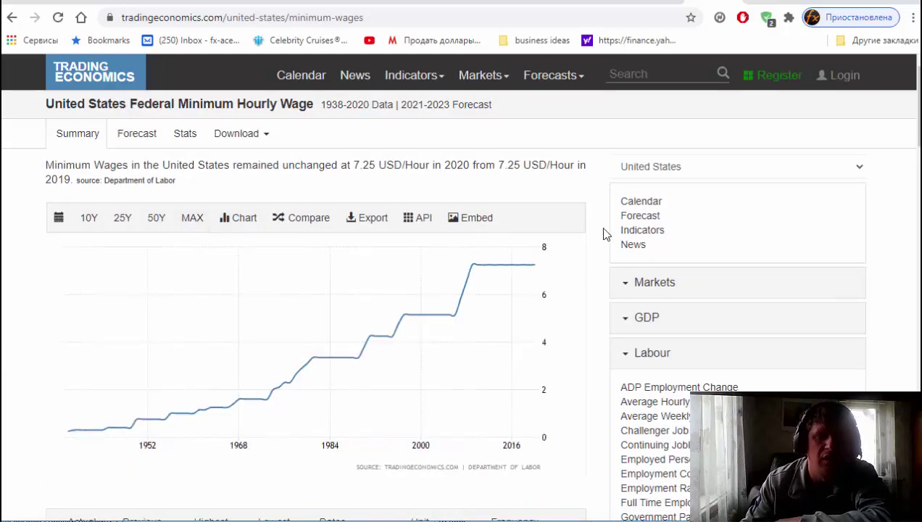
scroll(606, 233, down, 1)
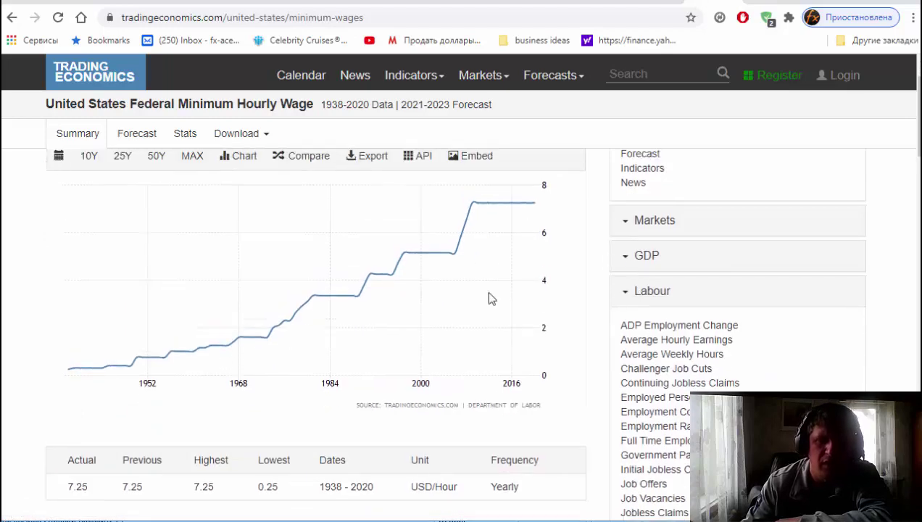
scroll(491, 299, up, 1)
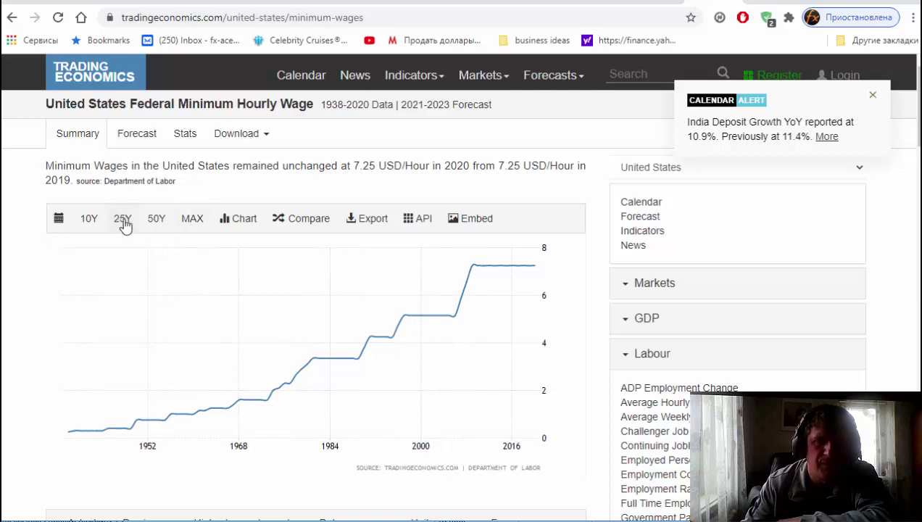
Switch the minimum wage chart to the 10Y range, displayed as bars.
click(84, 223)
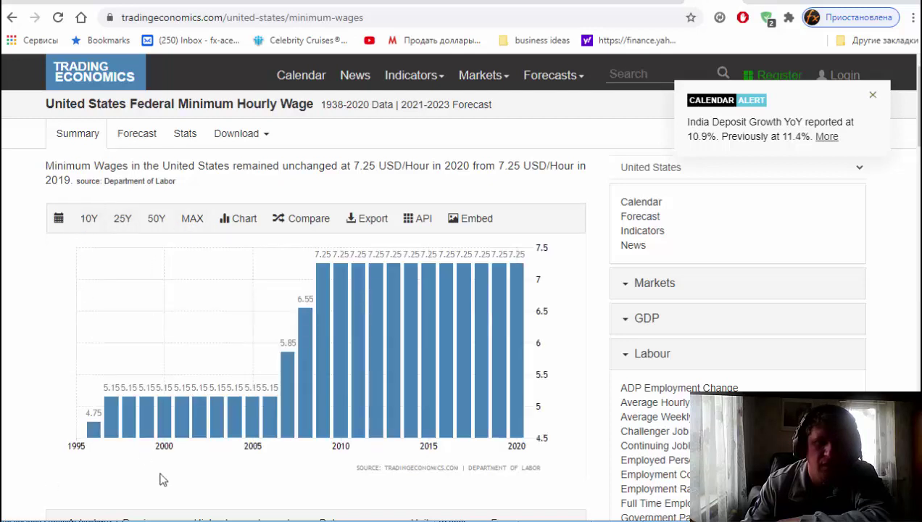